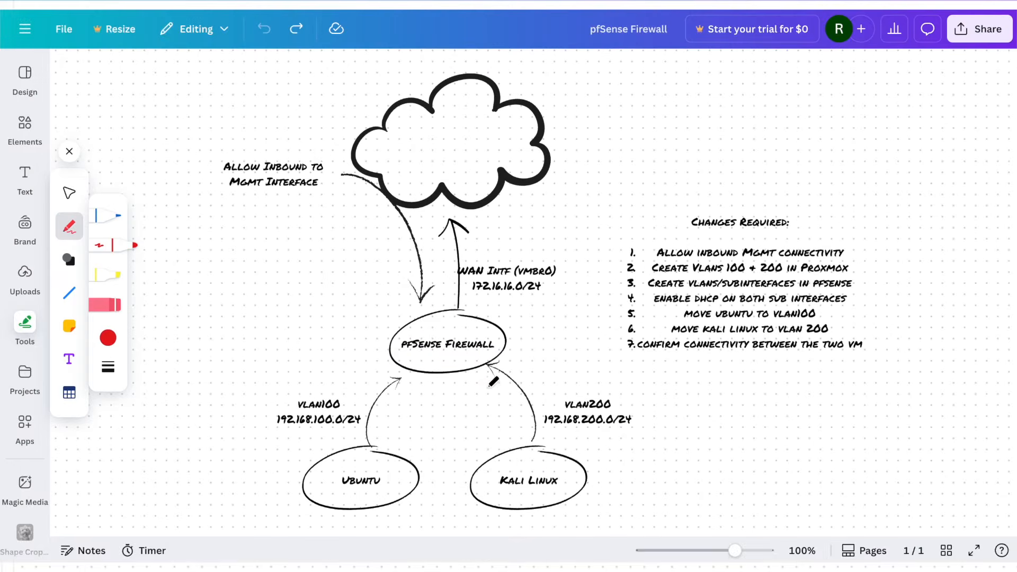
# - Circle pfSense Firewall and underline vlan100 and vlan200 in red, then draw a purple curve from Ubuntu
pyautogui.moveTo(490, 393)
pyautogui.mouseDown()
pyautogui.moveTo(501, 331)
pyautogui.moveTo(478, 395)
pyautogui.mouseUp()
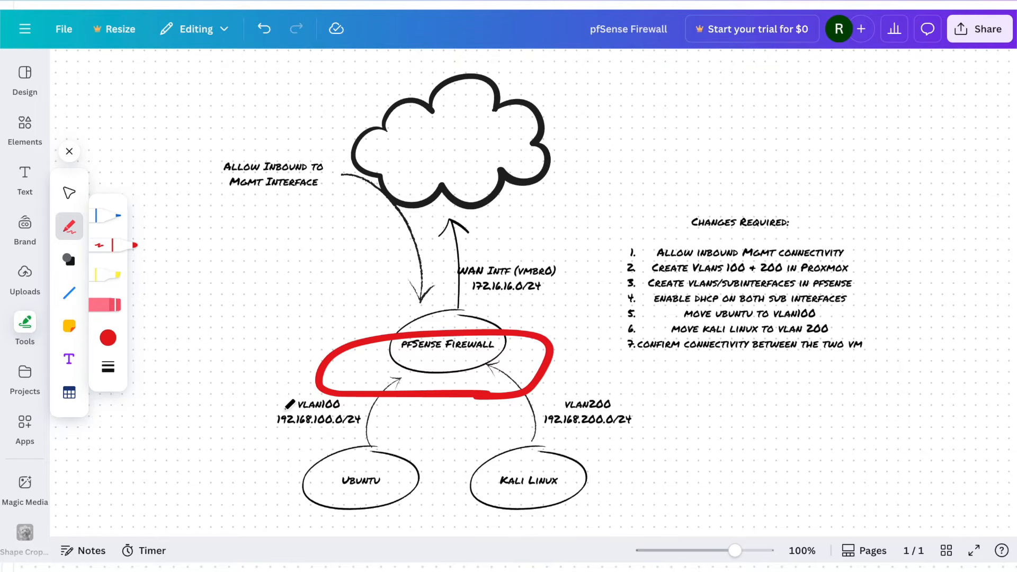
pyautogui.moveTo(280, 411); pyautogui.dragTo(361, 412)
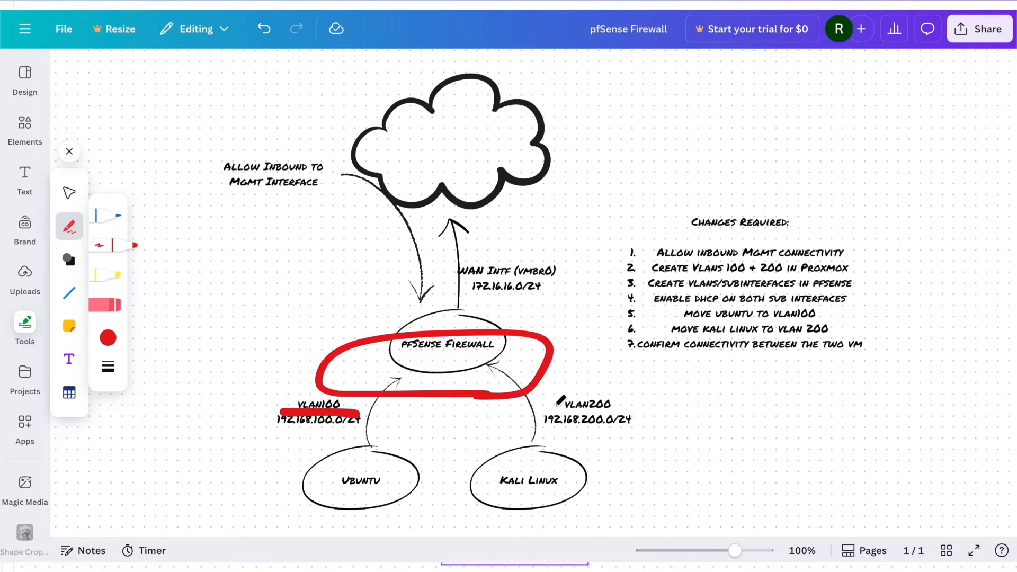
pyautogui.moveTo(559, 414); pyautogui.dragTo(636, 412)
pyautogui.click(386, 433)
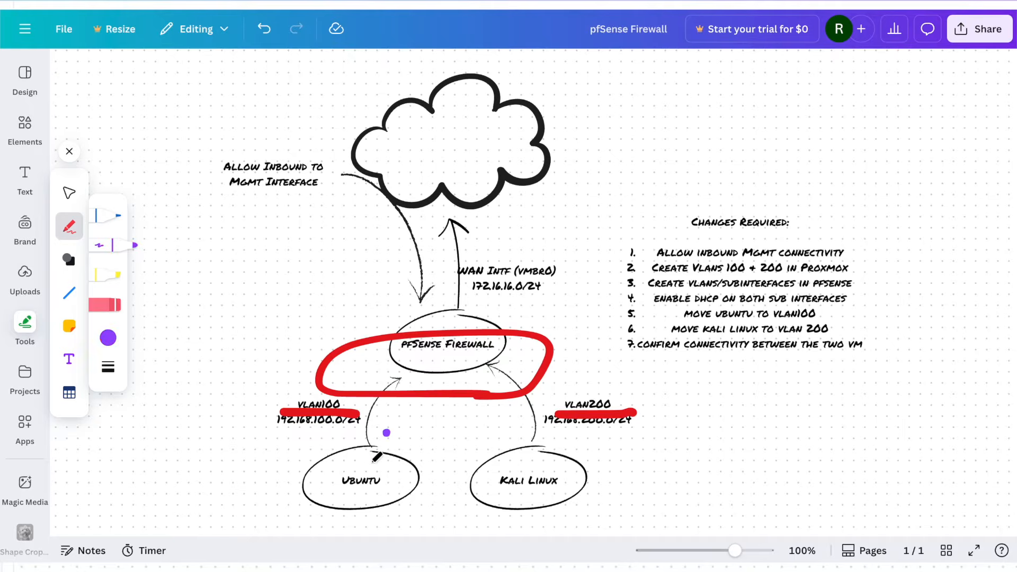
pyautogui.moveTo(371, 464)
pyautogui.mouseDown()
pyautogui.moveTo(401, 390)
pyautogui.moveTo(453, 369)
pyautogui.moveTo(527, 426)
pyautogui.moveTo(502, 422)
pyautogui.moveTo(531, 406)
pyautogui.mouseUp()
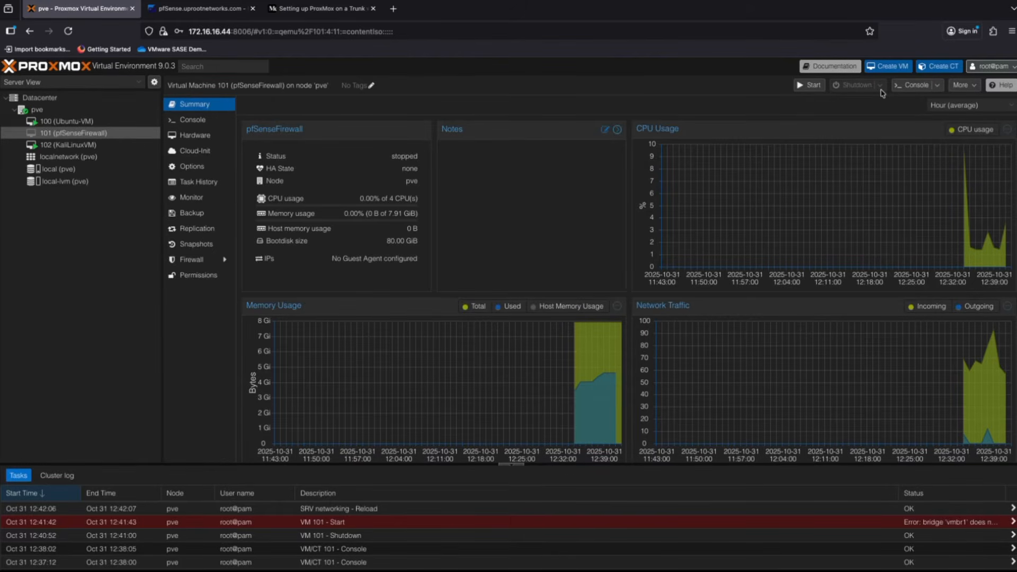
# - Add a second network device on bridge vmbr1 to pfSenseFirewall, then start the VM and view its console
pyautogui.click(193, 137)
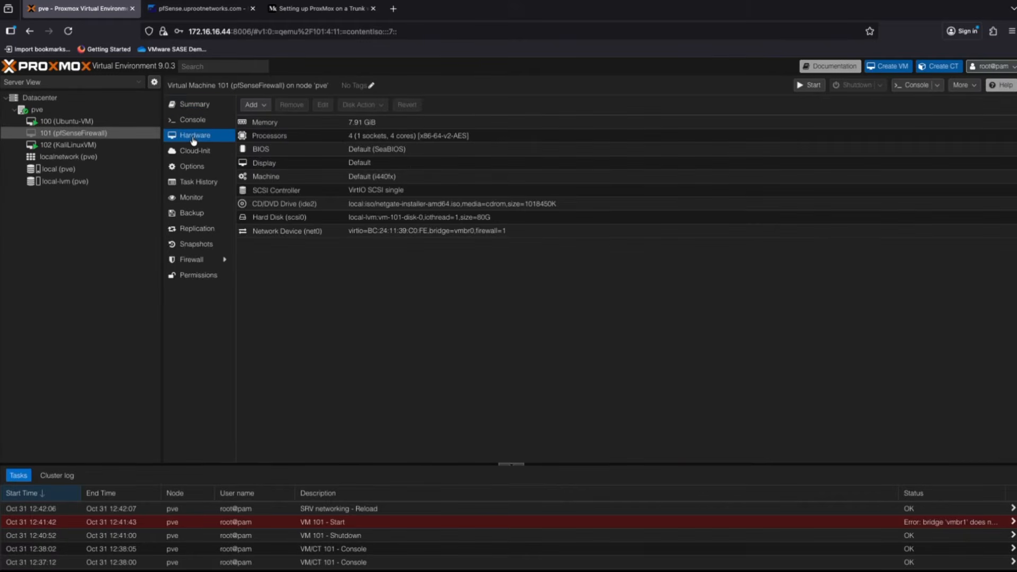
pyautogui.click(253, 105)
pyautogui.click(295, 158)
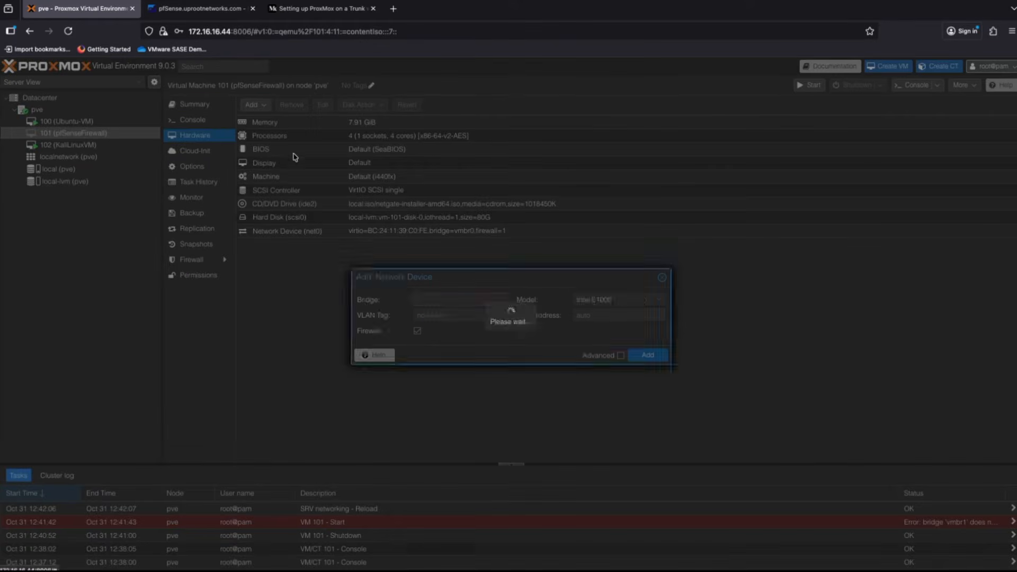
pyautogui.click(491, 301)
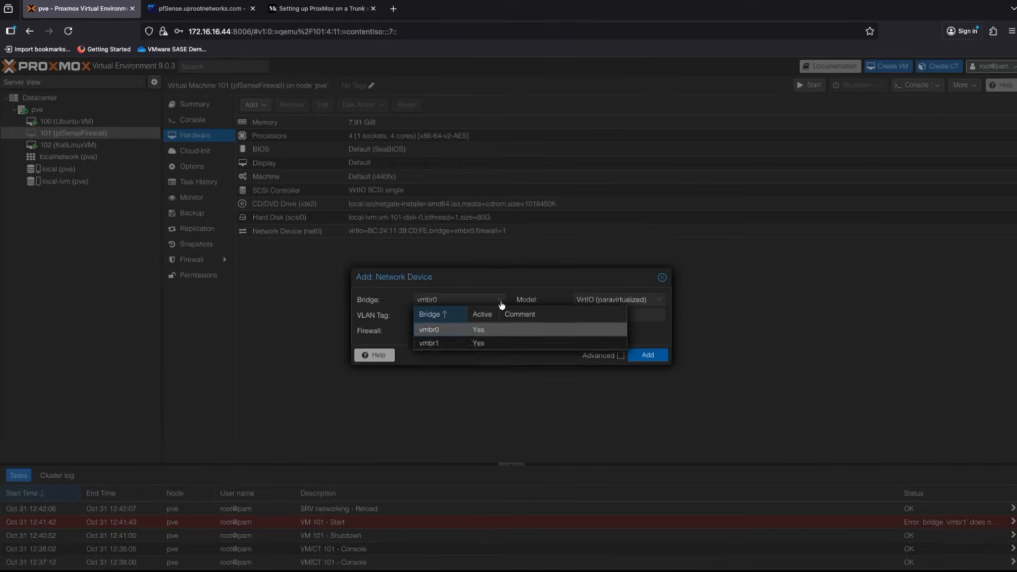
pyautogui.click(447, 344)
pyautogui.click(647, 355)
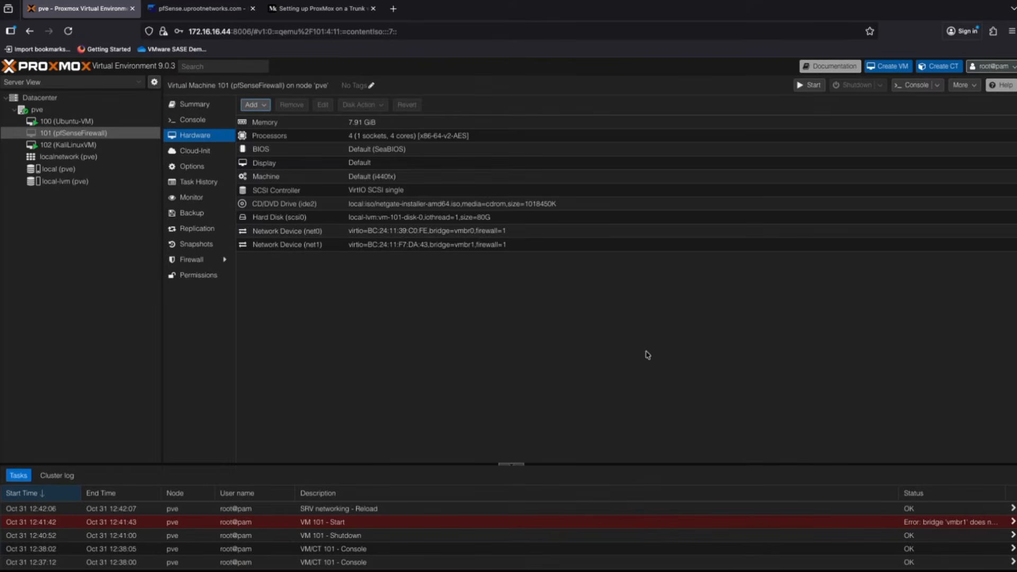
pyautogui.click(807, 87)
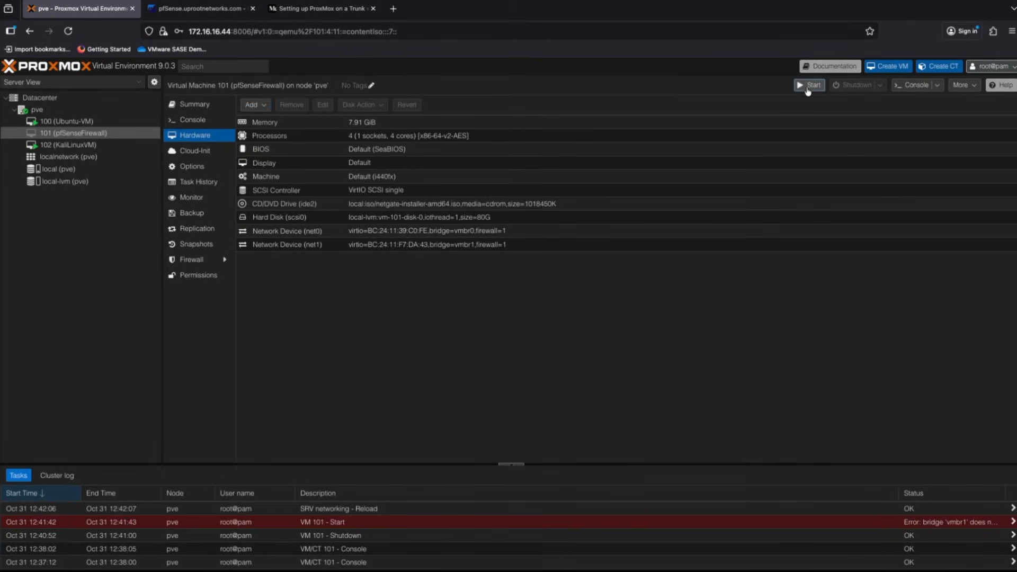
pyautogui.click(195, 121)
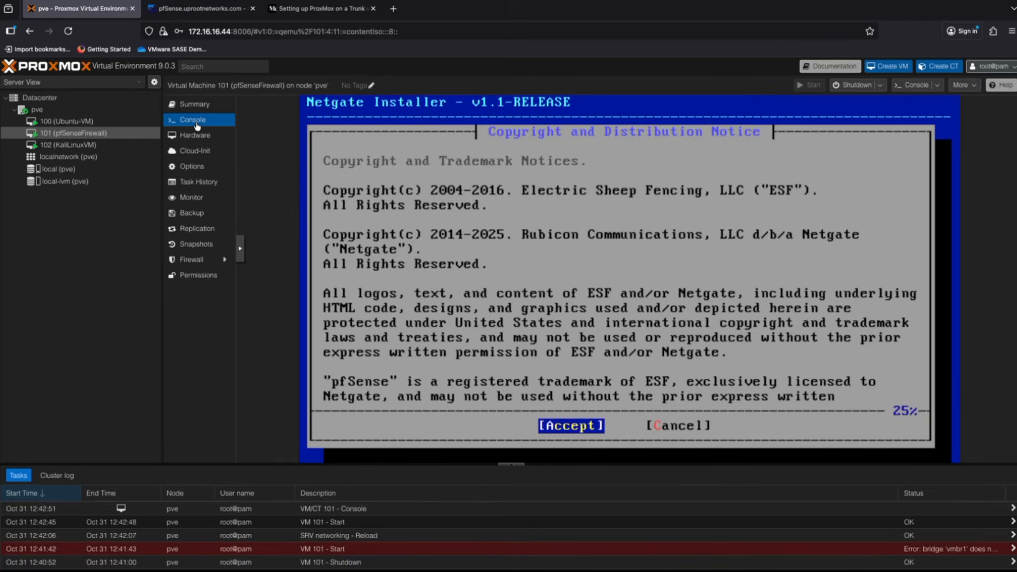
# - Accept the copyright notice, choose Install, and assign vtnet0 as the DHCP WAN interface
pyautogui.press('Return')
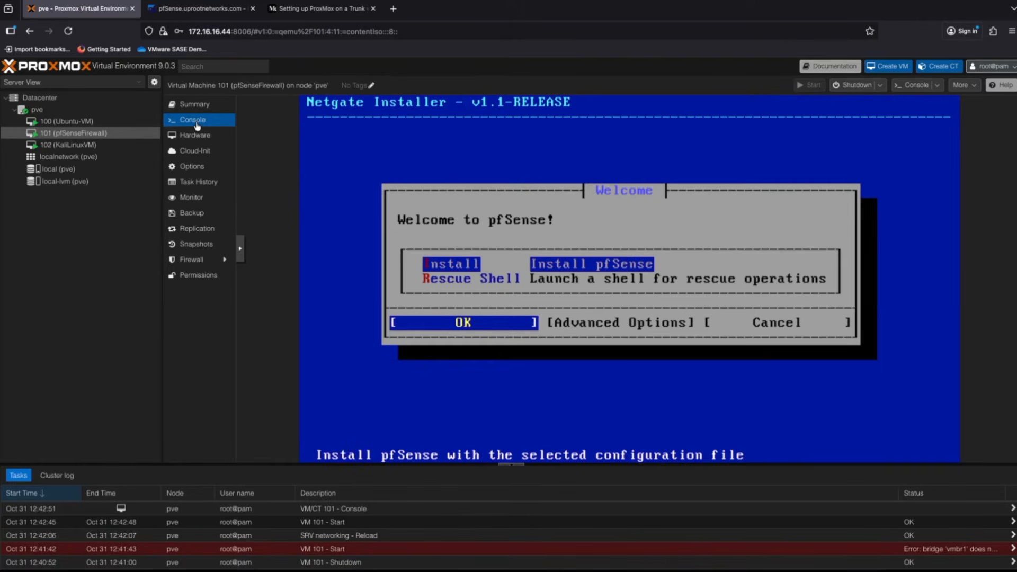
pyautogui.press('Return')
pyautogui.press('Return')
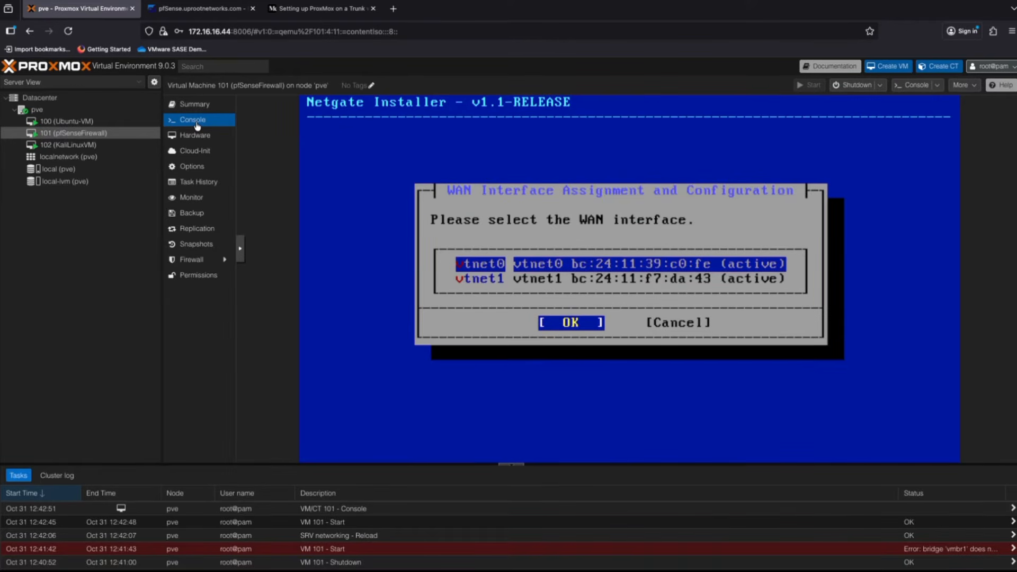
pyautogui.press('Return')
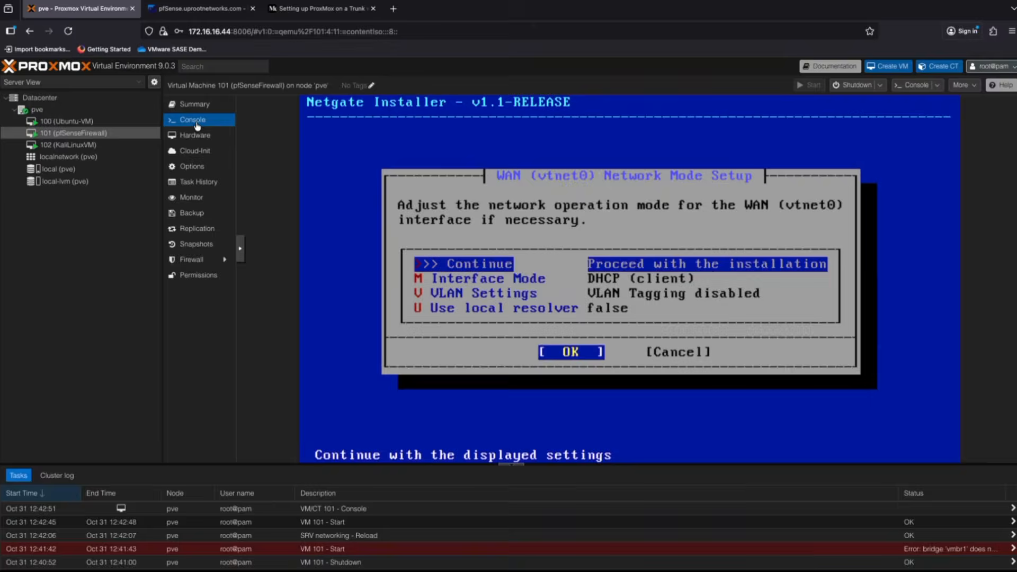
pyautogui.press('Return')
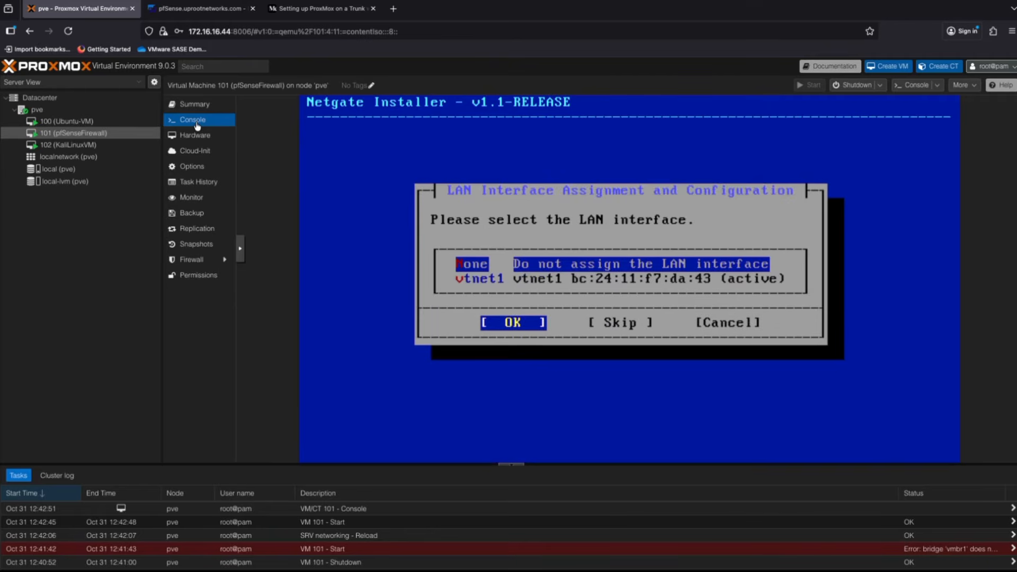
# - Assign vtnet1 as the LAN interface with the default 192.168.1.1/24 settings
pyautogui.press('Down')
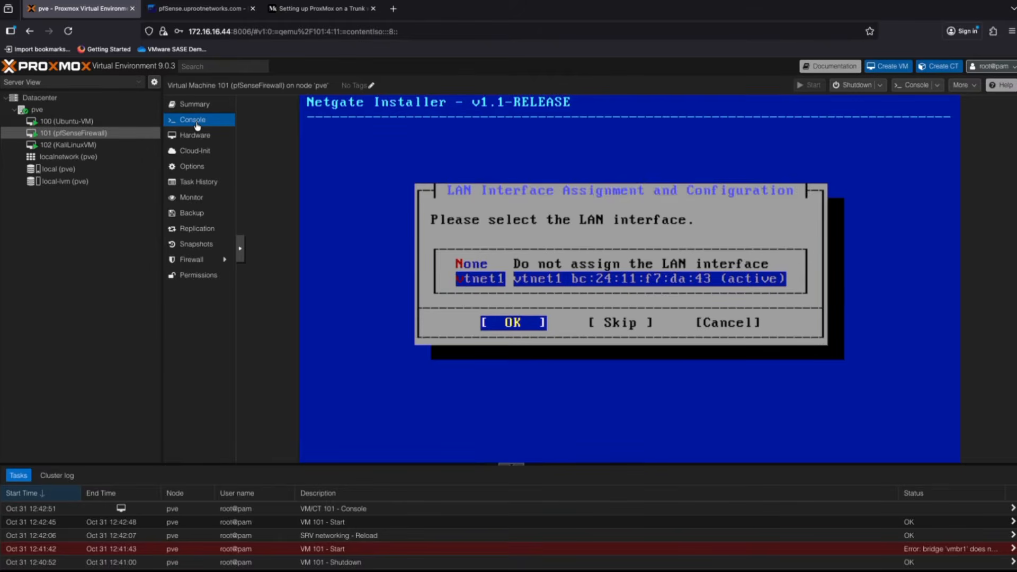
pyautogui.press('Return')
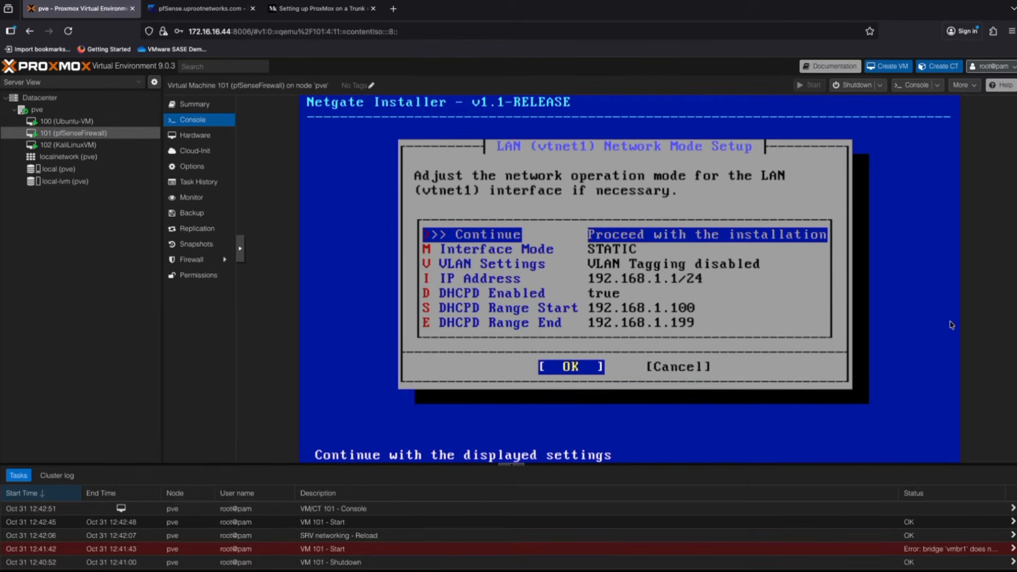
pyautogui.press('Return')
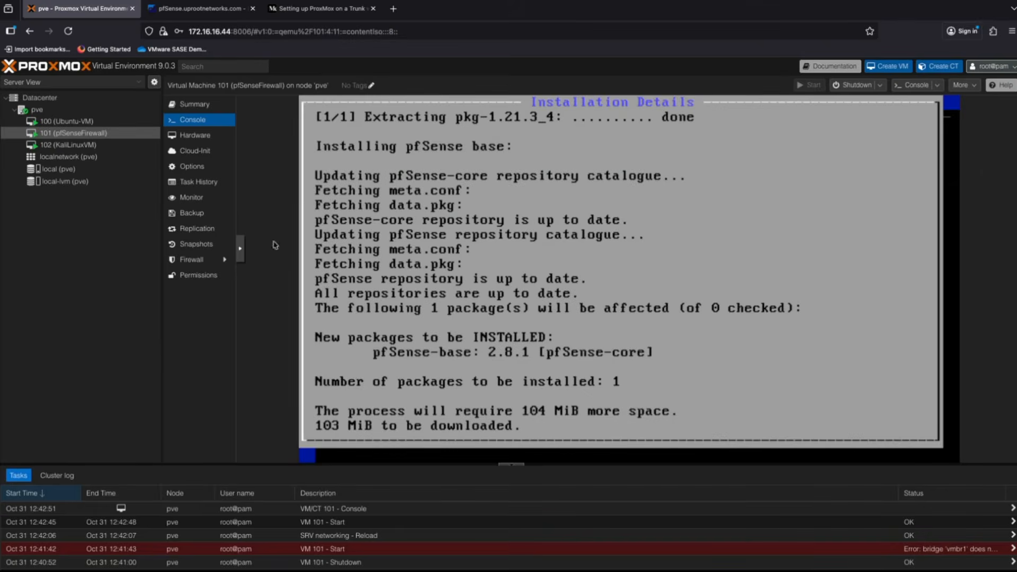
pyautogui.click(85, 145)
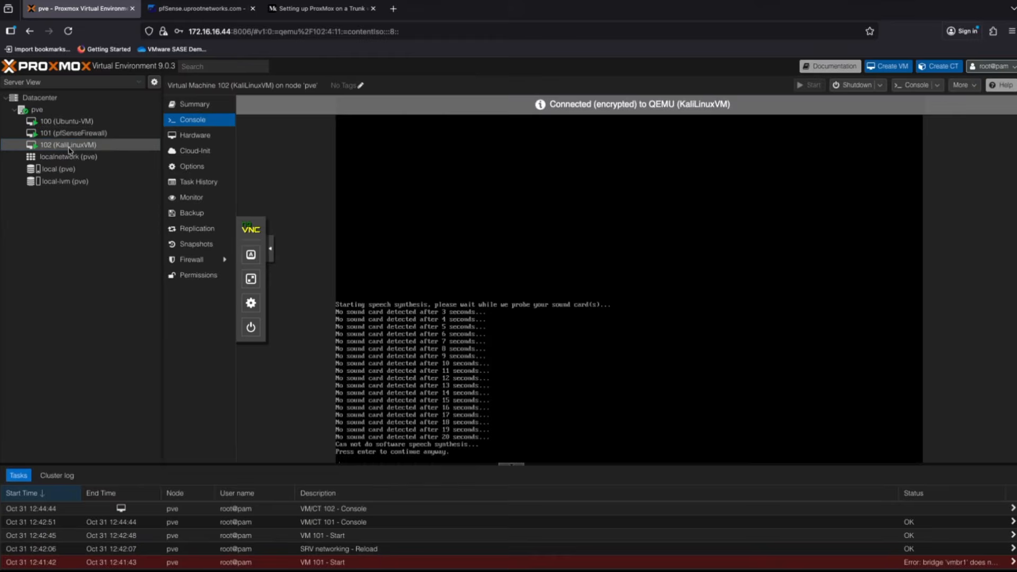
# - Move KaliLinuxVM's net0 network device to bridge vmbr1 and view its console
pyautogui.click(194, 135)
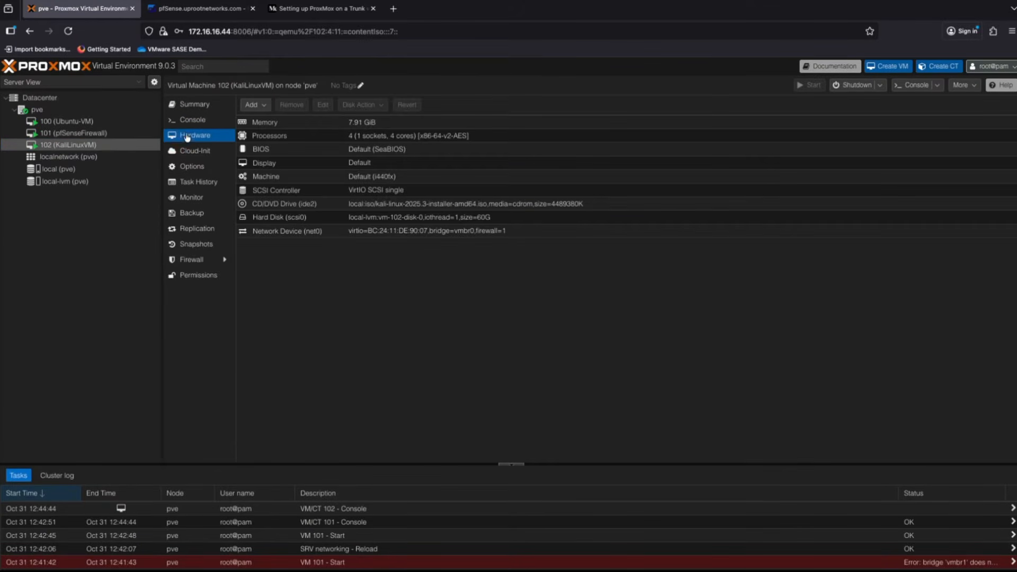
pyautogui.click(295, 233)
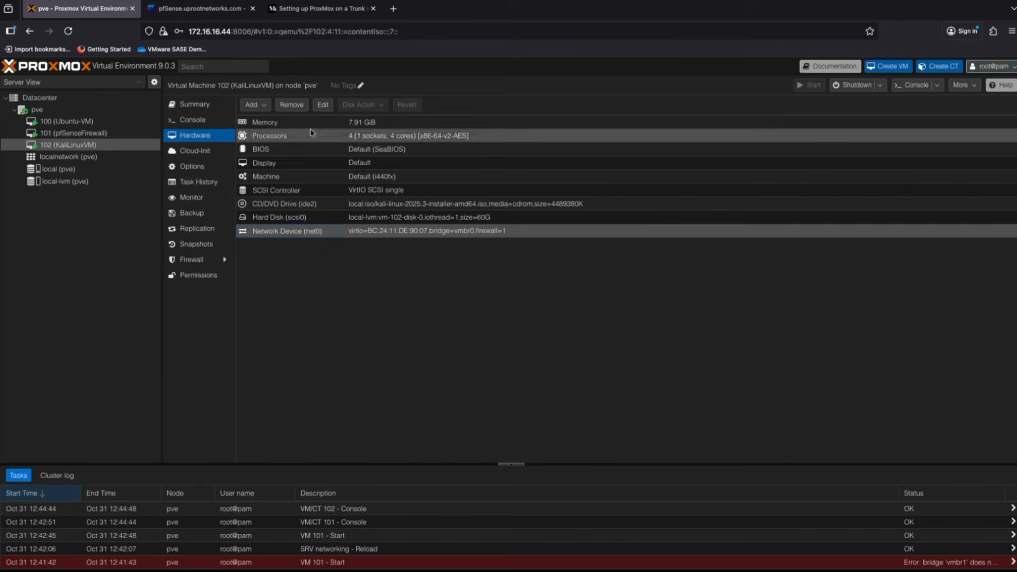
pyautogui.click(324, 105)
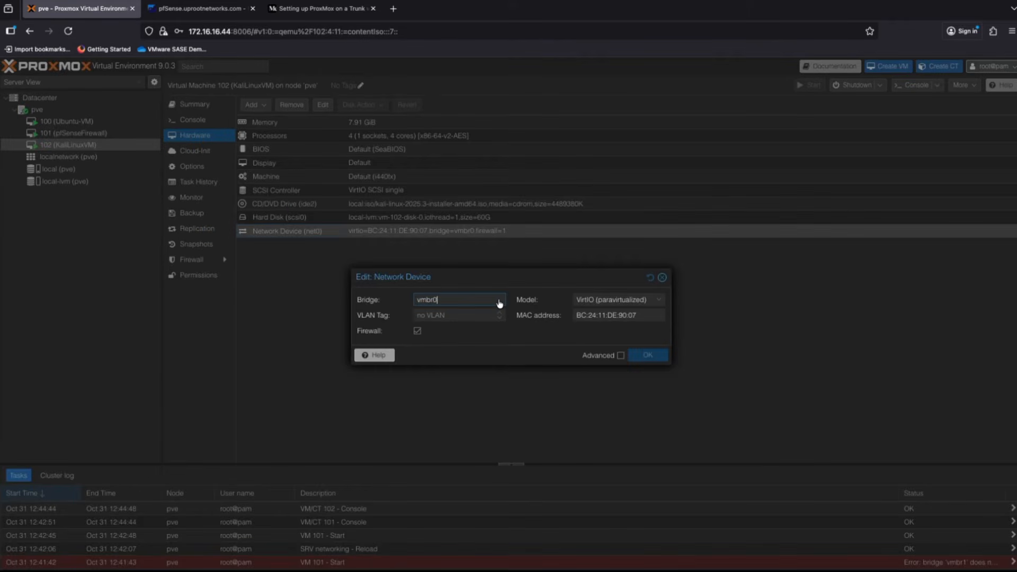
pyautogui.click(498, 301)
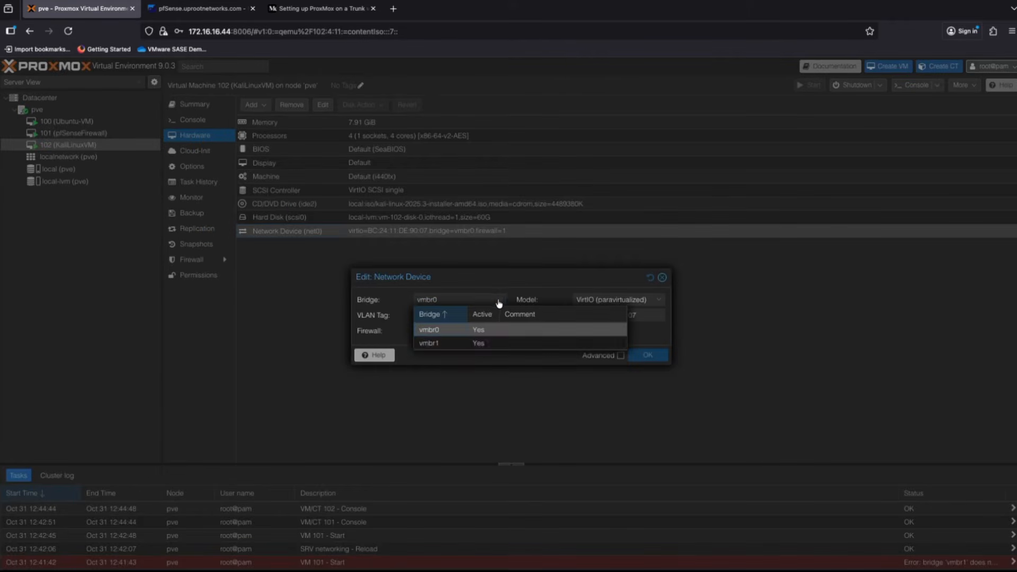
pyautogui.click(443, 345)
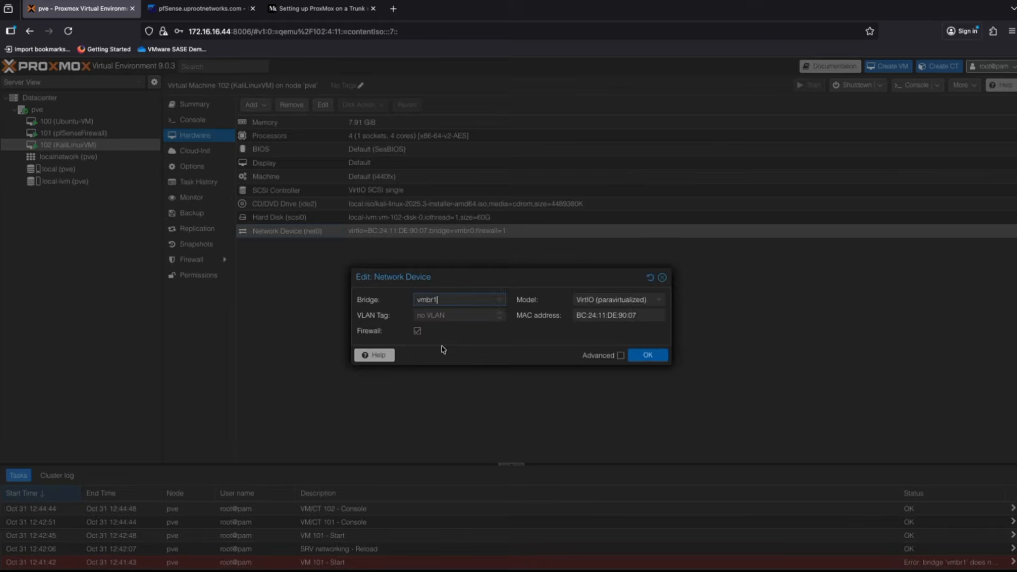
pyautogui.click(644, 359)
pyautogui.click(188, 121)
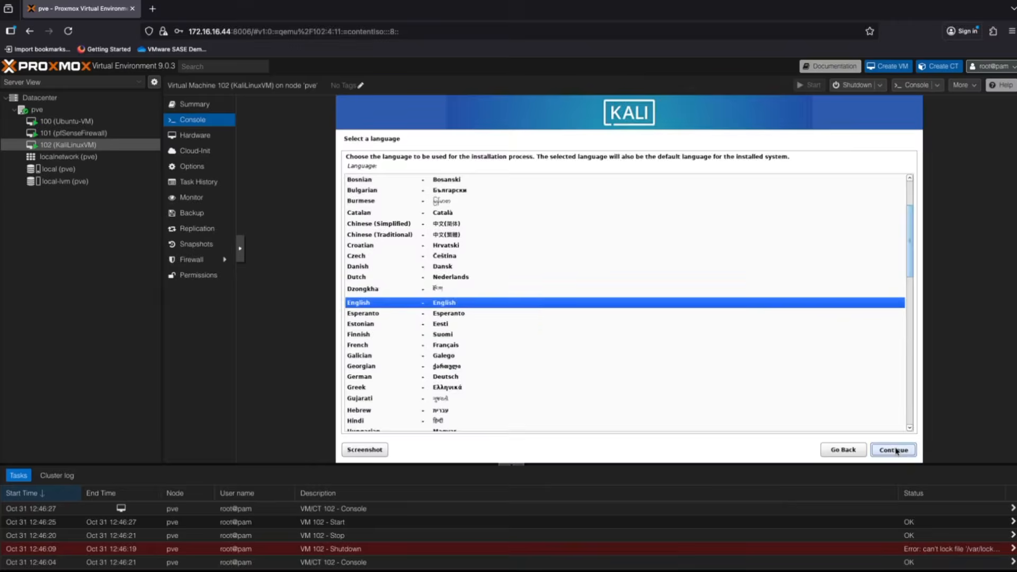
# - Accept the default language, location and American English keymap in the Kali installer
pyautogui.click(893, 449)
pyautogui.click(895, 451)
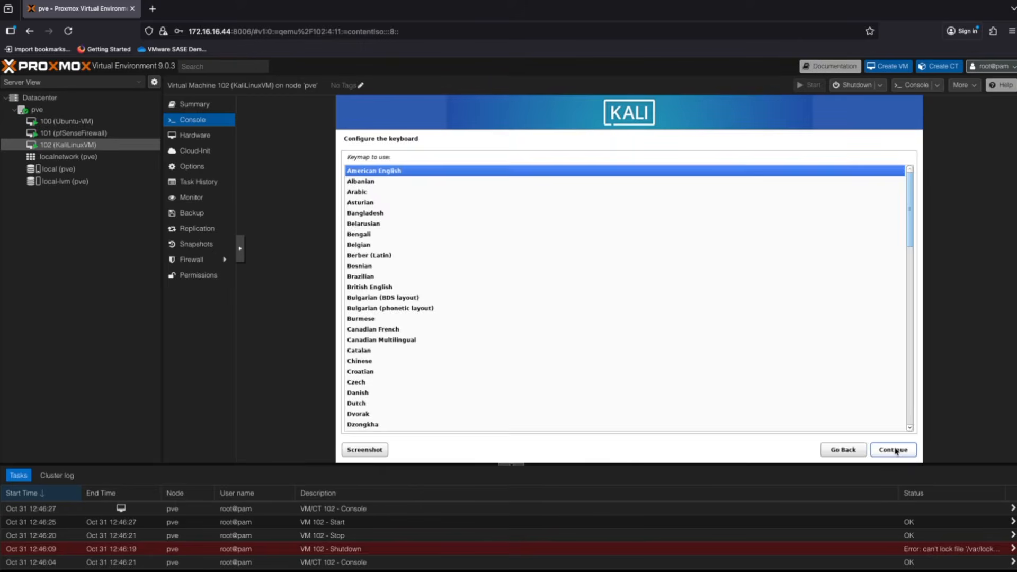
pyautogui.click(895, 452)
# - Set hostname uprootkali, enter the user's full name and username, and set the account password
pyautogui.write('uproot')
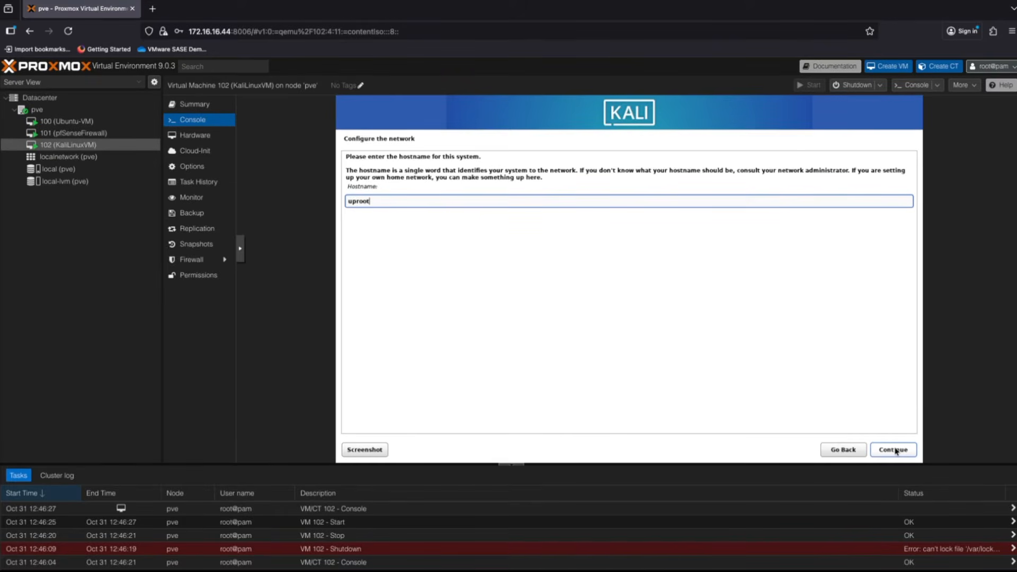
pyautogui.write('kali')
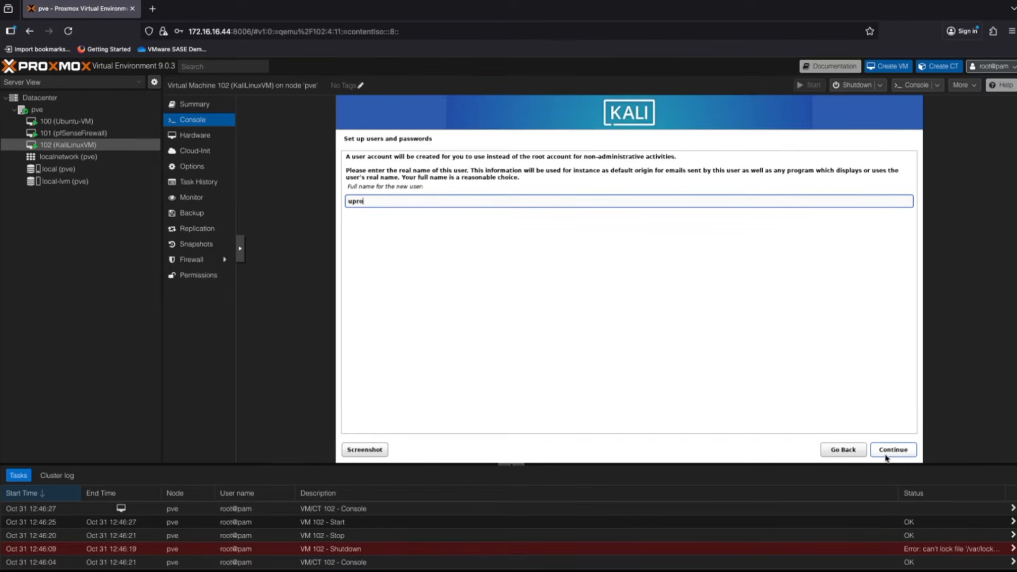
pyautogui.write('ot')
pyautogui.click(886, 455)
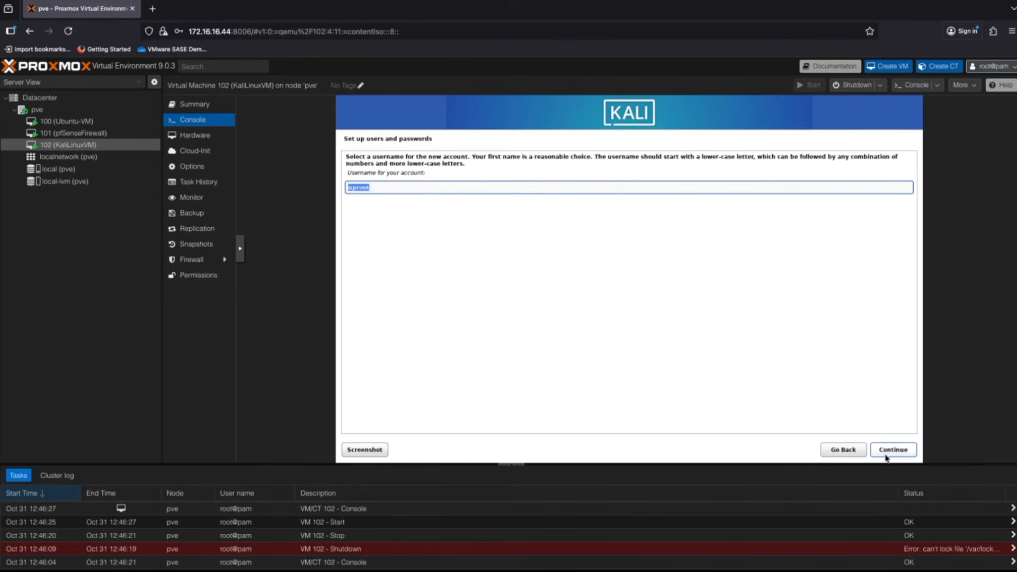
pyautogui.click(886, 455)
pyautogui.write('•••••••••')
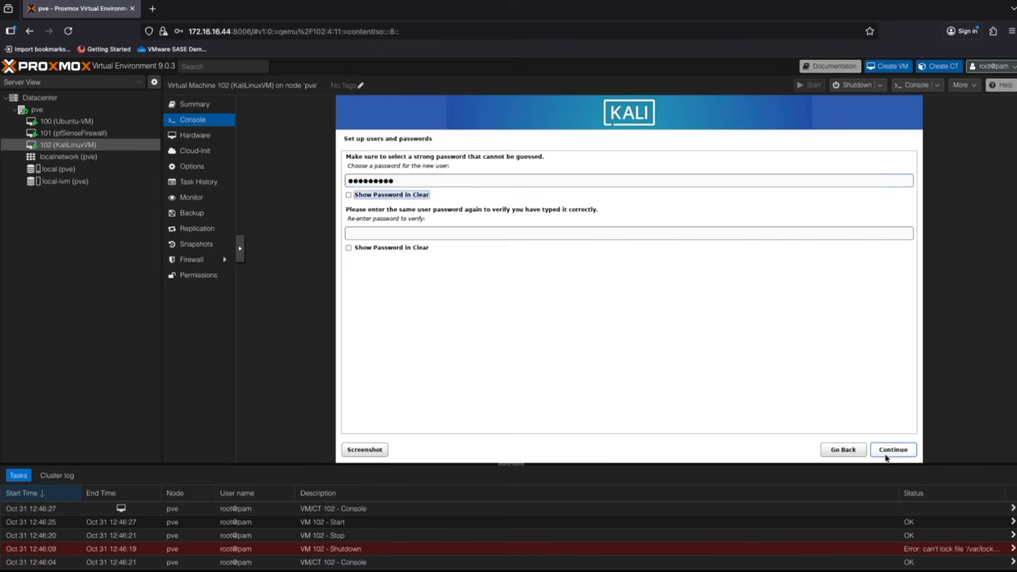
pyautogui.click(893, 450)
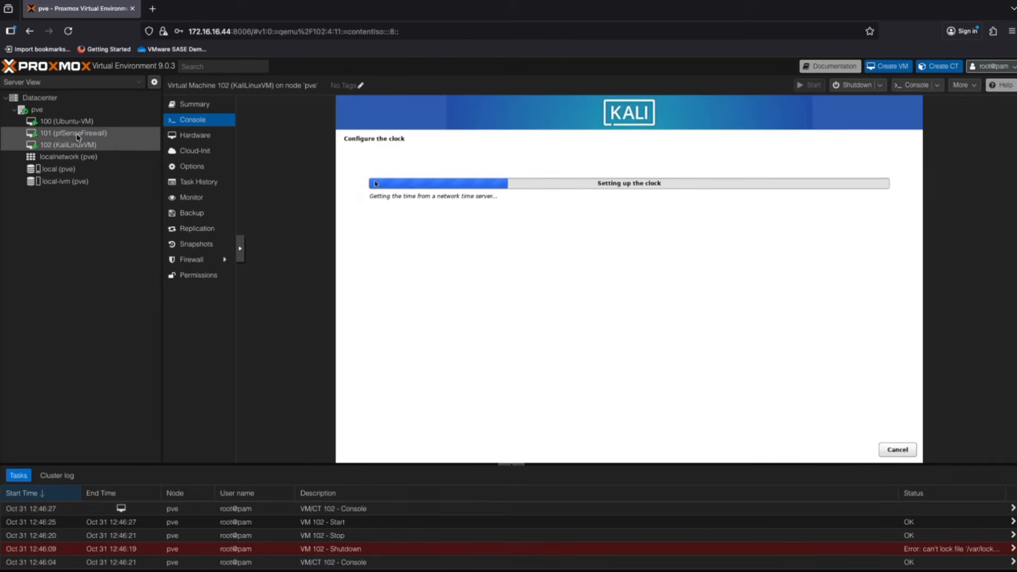
pyautogui.click(79, 134)
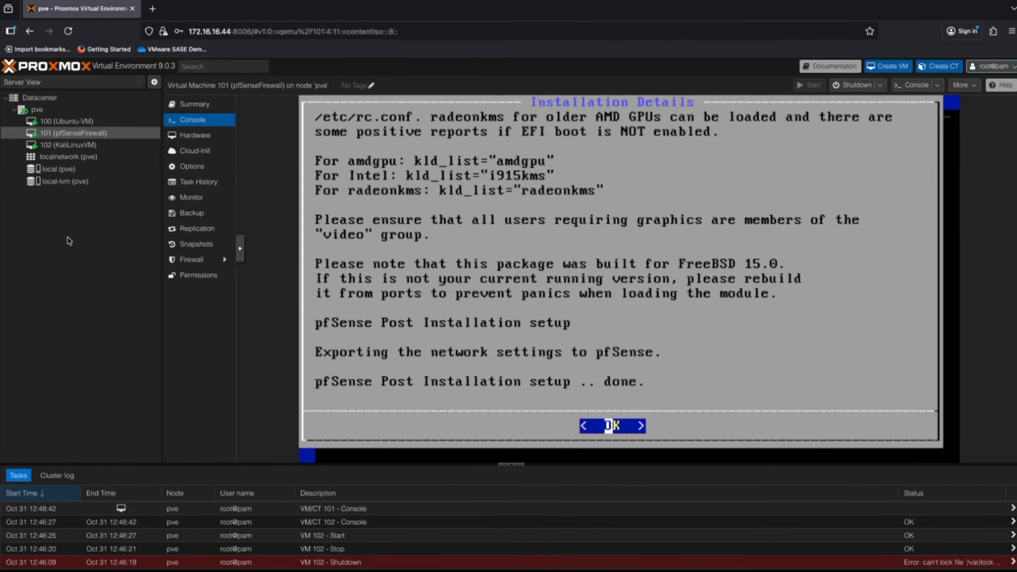
# - Dismiss the pfSense installation details and reboot into the installed system
pyautogui.press('Return')
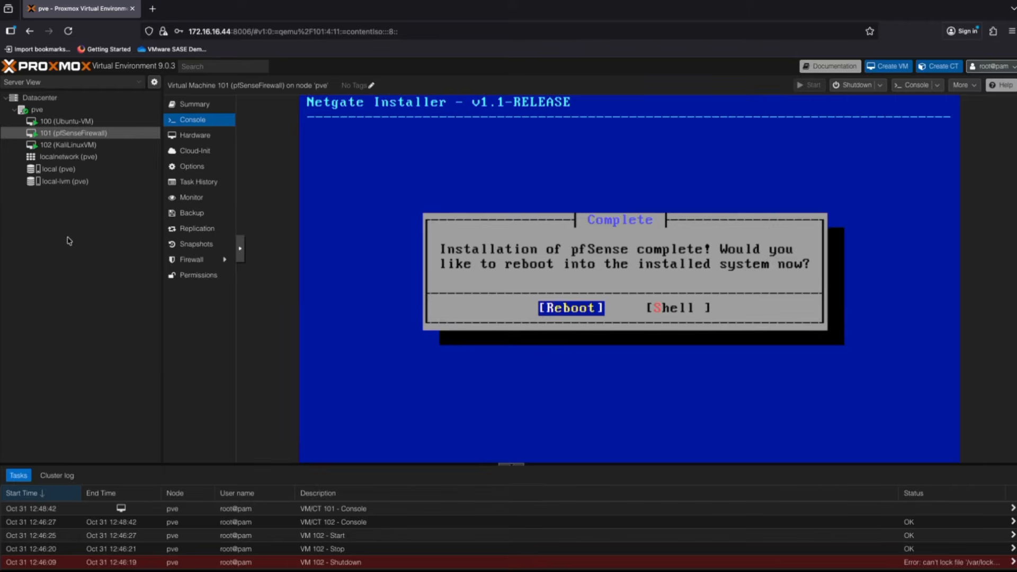
pyautogui.press('Return')
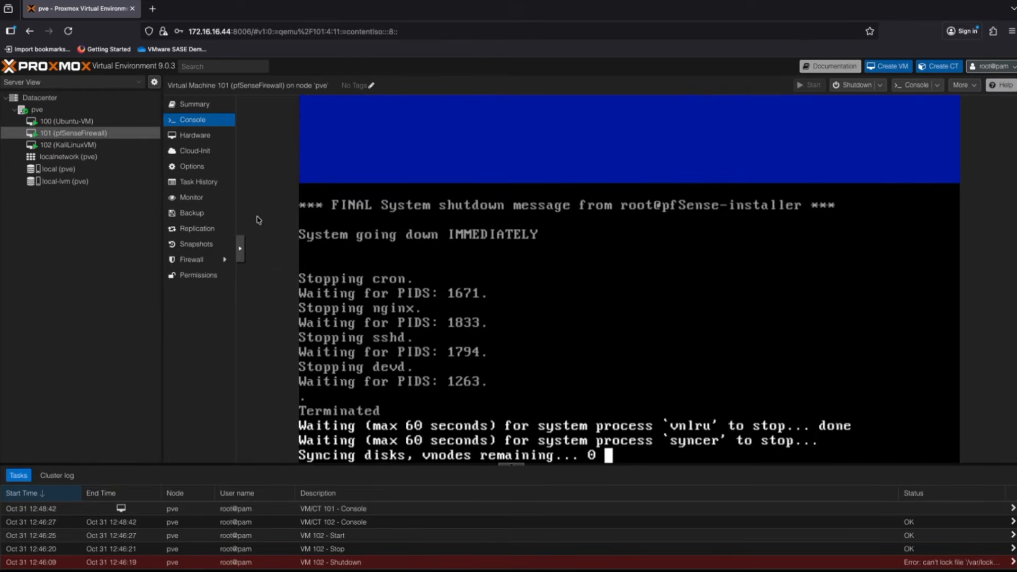
pyautogui.click(204, 137)
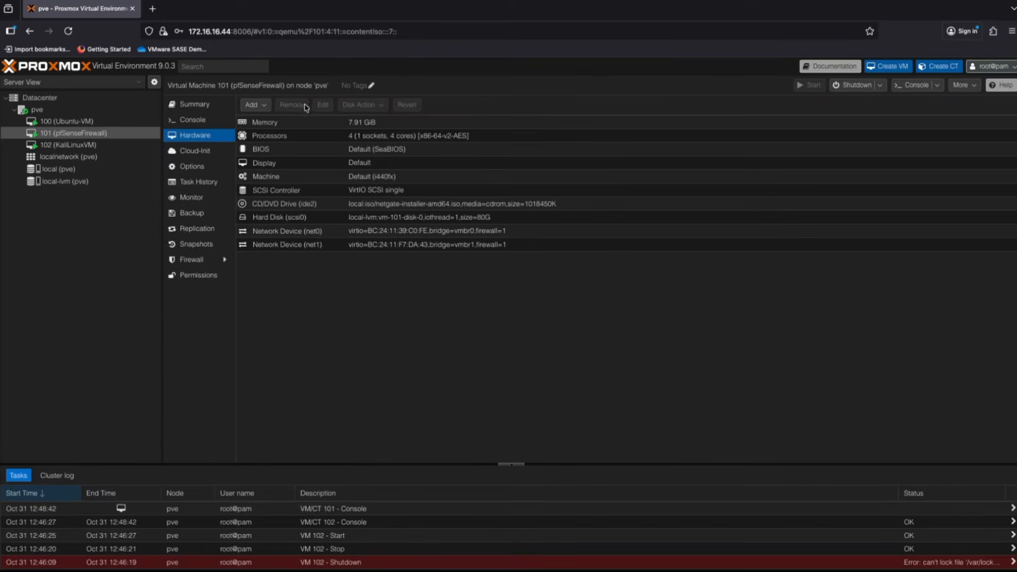
# - Set VM 101's CD/DVD drive to 'Do not use any media' and watch pfSense boot in the console
pyautogui.click(285, 206)
pyautogui.click(322, 104)
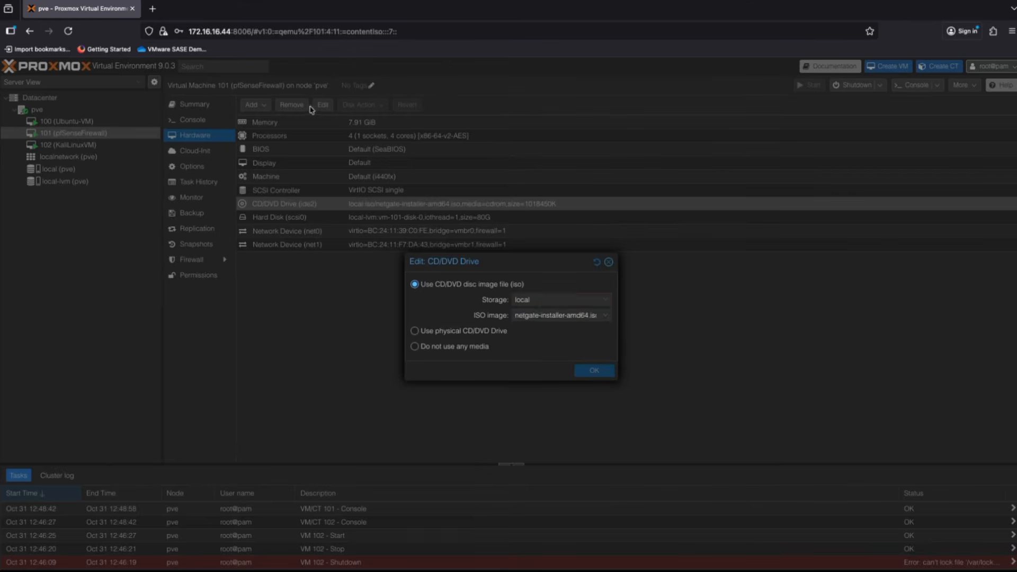
pyautogui.click(414, 347)
pyautogui.click(607, 374)
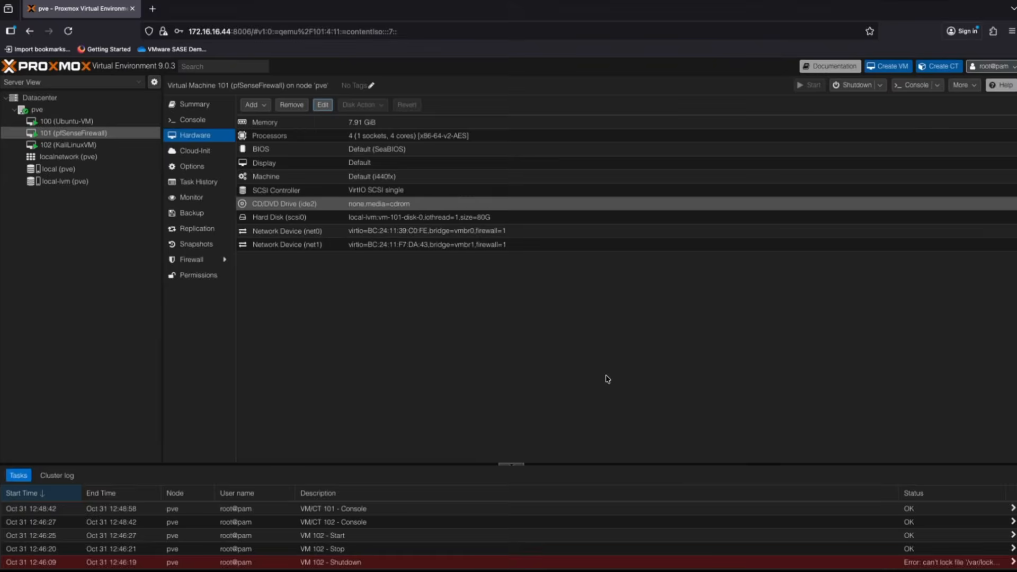
pyautogui.click(193, 119)
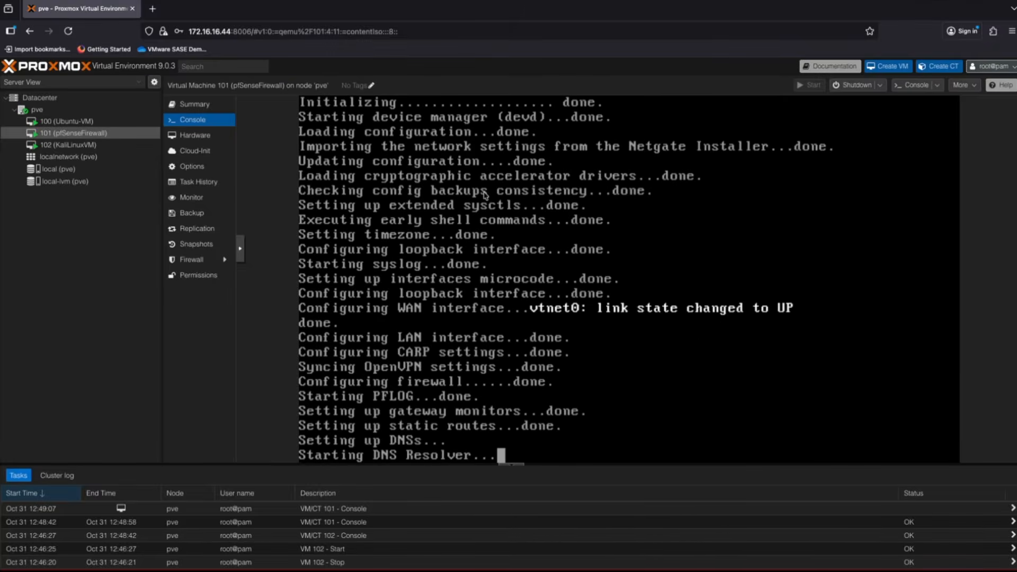
# - Choose the Mountain time zone in the Kali installer and start installing with default partitioning
pyautogui.click(69, 146)
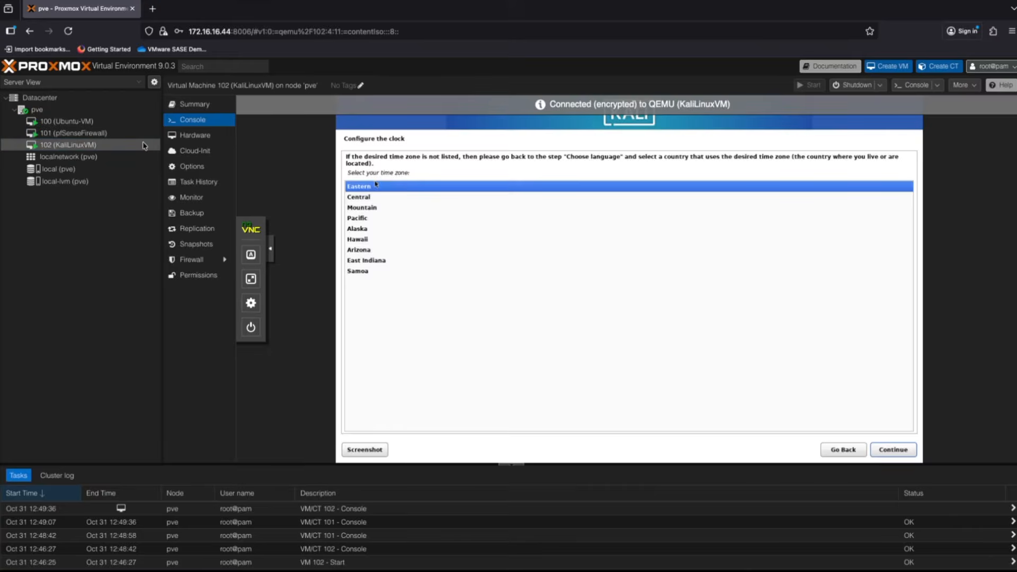
pyautogui.click(362, 208)
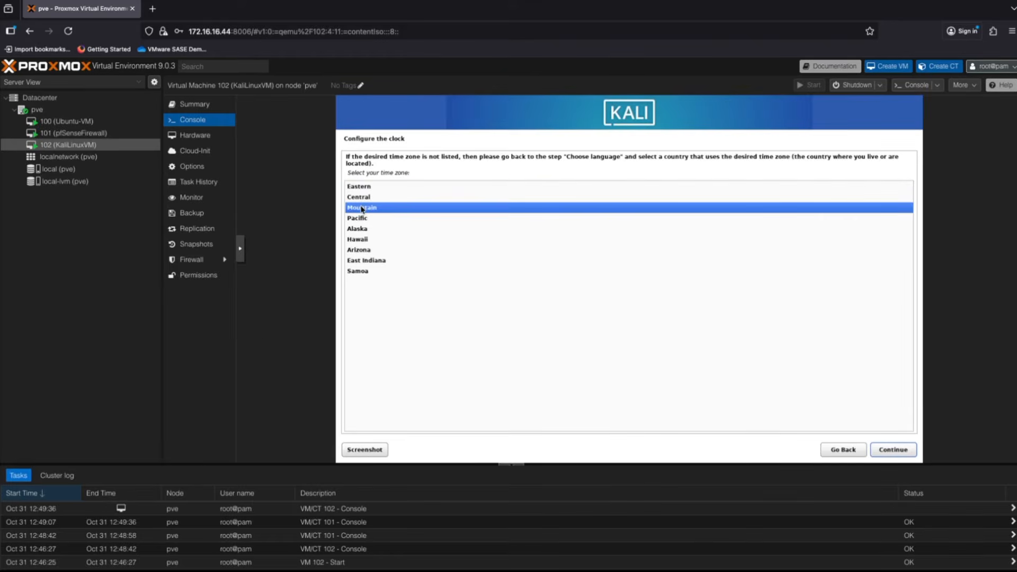
pyautogui.click(906, 450)
pyautogui.click(906, 450)
pyautogui.click(907, 451)
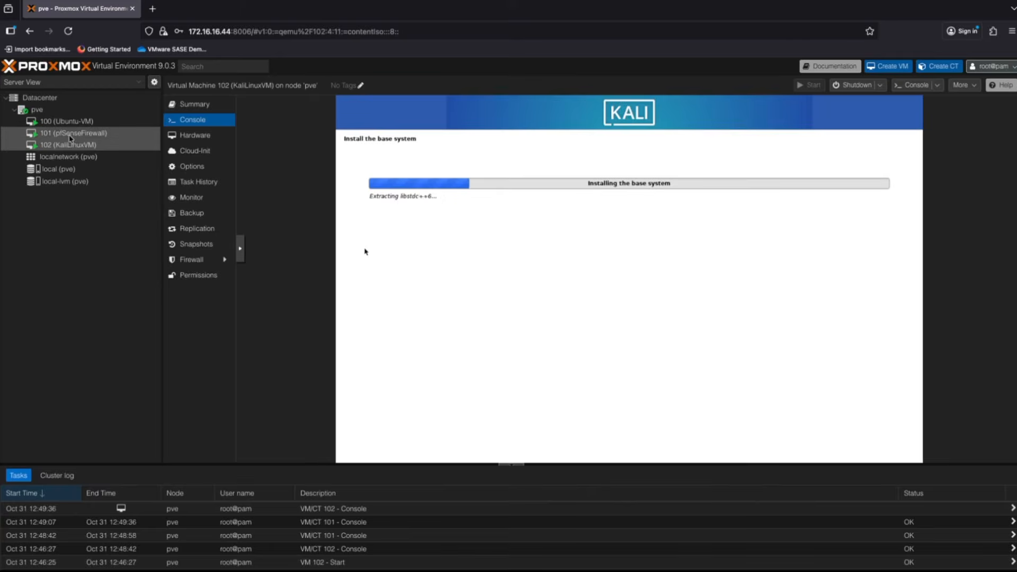
pyautogui.click(69, 135)
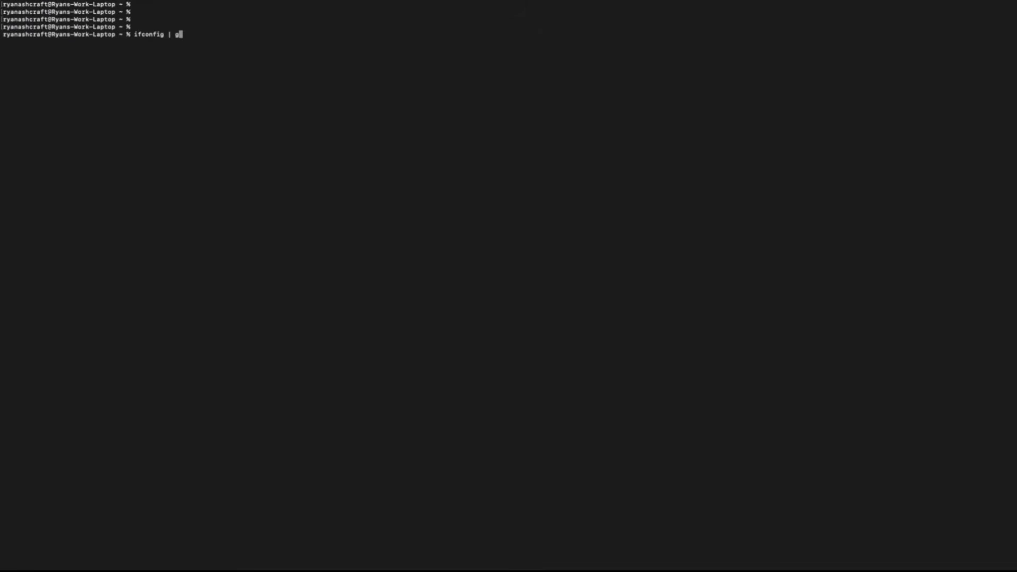
# - List the host's inet addresses with ifconfig | grep inet and note 172.16.16.54
pyautogui.write('rep inet4')
pyautogui.press('Return')
pyautogui.press('Up')
pyautogui.press('BackSpace')
pyautogui.press('Return')
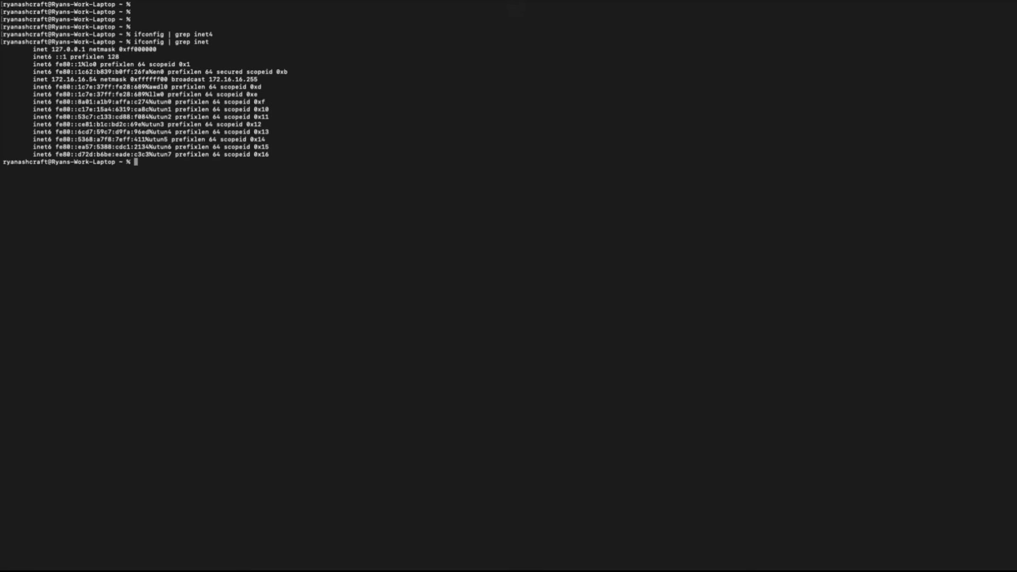
pyautogui.moveTo(33, 79); pyautogui.dragTo(97, 80)
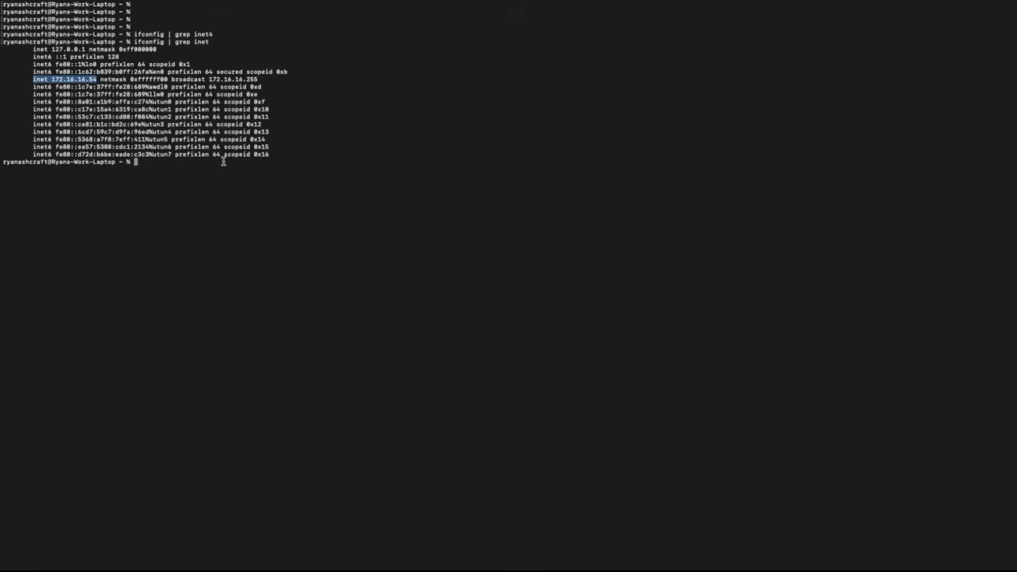
pyautogui.hotkey('ctrl', 'Left')
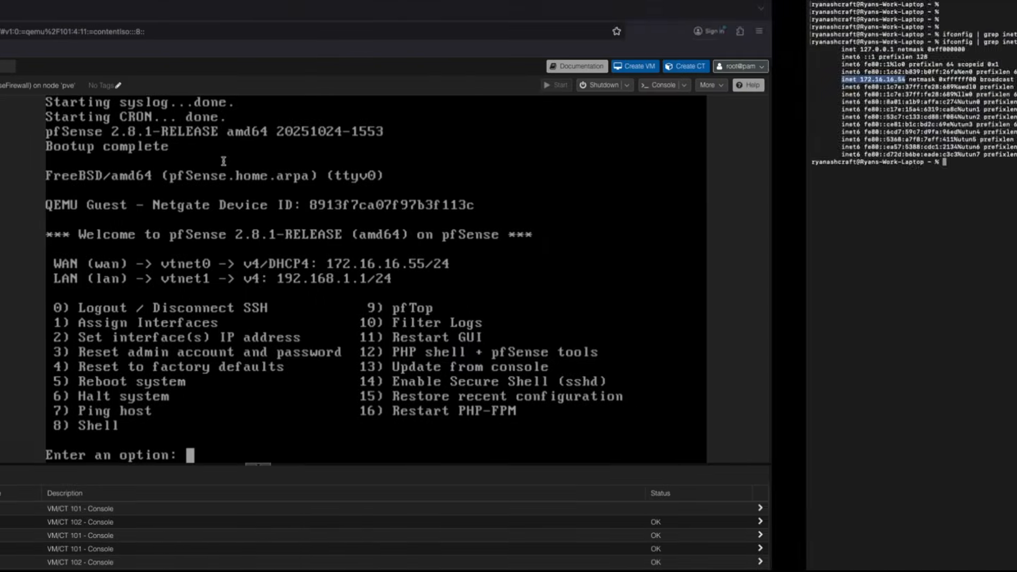
pyautogui.hotkey('ctrl', 'Right')
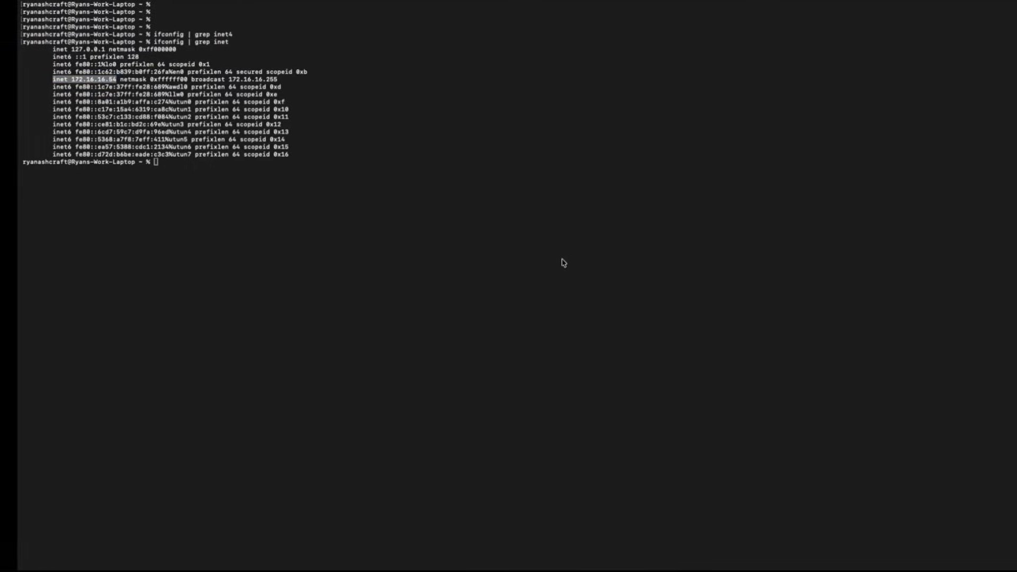
# - Ping pfSense WAN 172.16.16.55 (times out) and gateway 172.16.16.1 (replies)
pyautogui.write('ping 172.16.16')
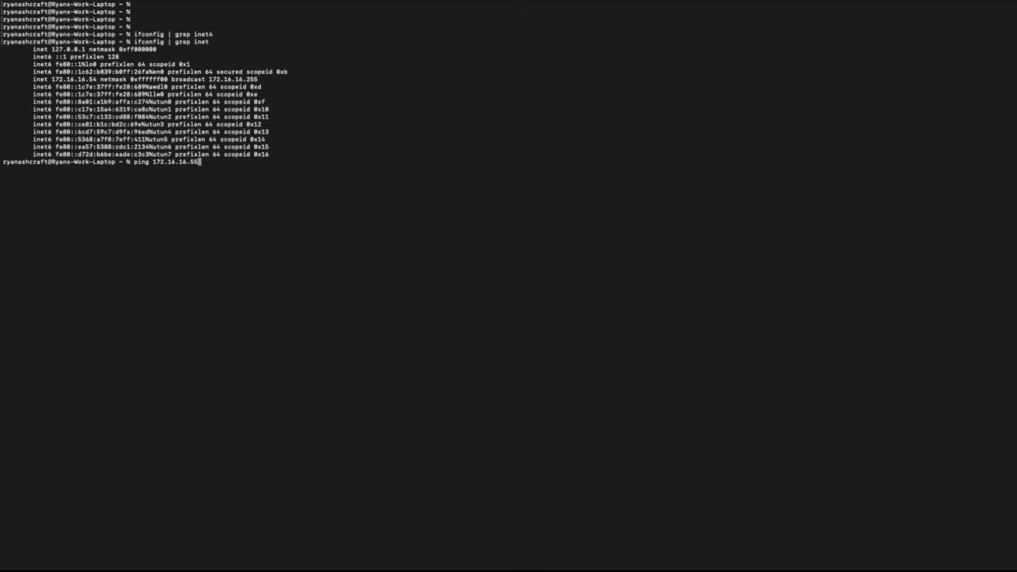
pyautogui.write('.55')
pyautogui.press('Return')
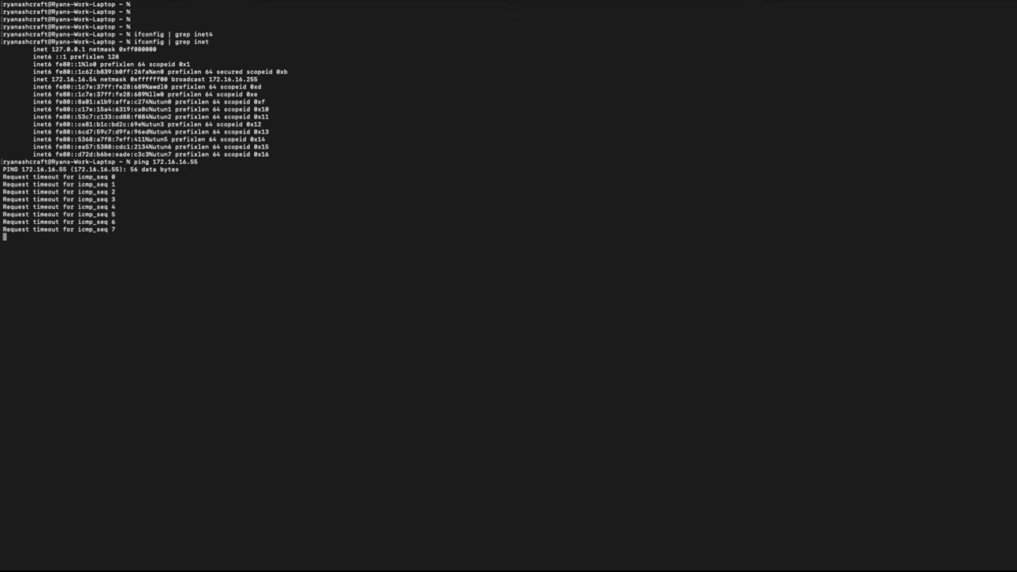
pyautogui.hotkey('ctrl', 'c')
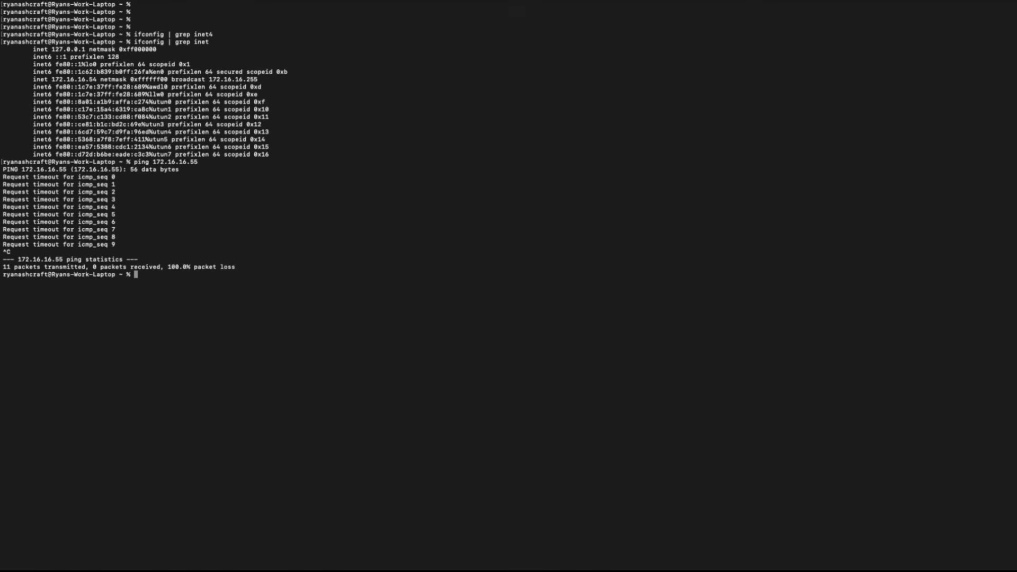
pyautogui.write('ping 172.16.16.1')
pyautogui.press('Return')
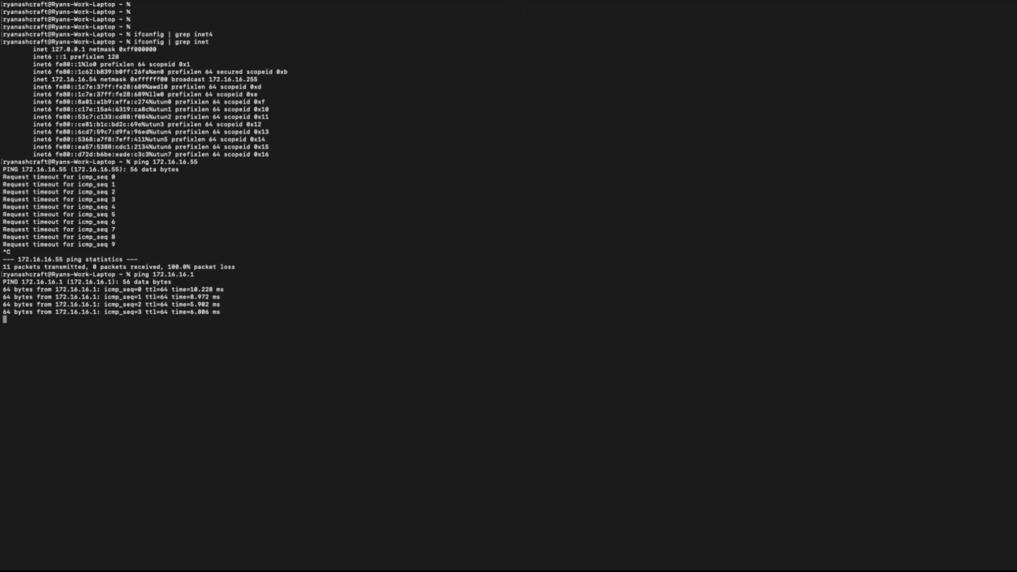
pyautogui.hotkey('ctrl', 'c')
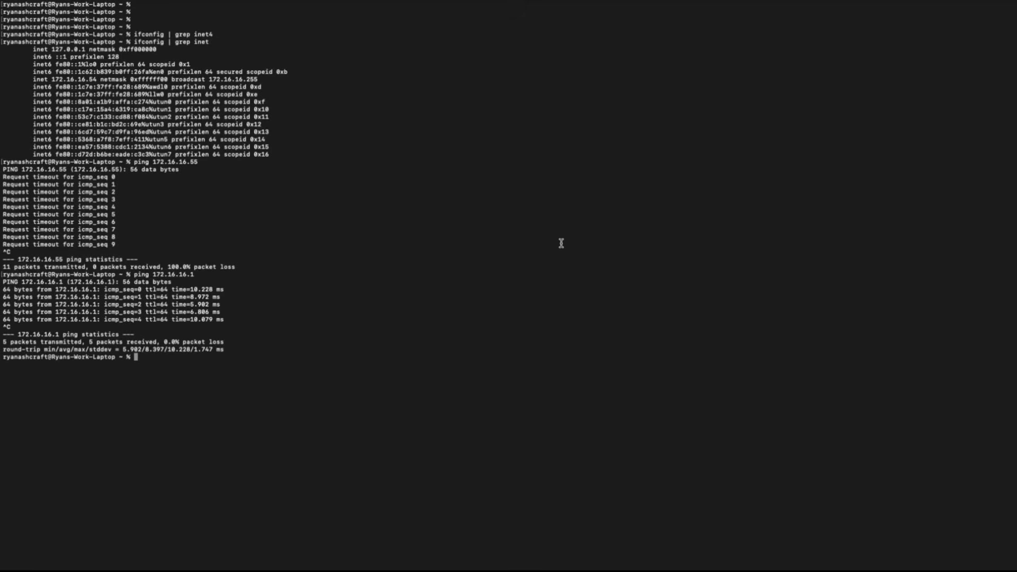
pyautogui.hotkey('ctrl', 'Left')
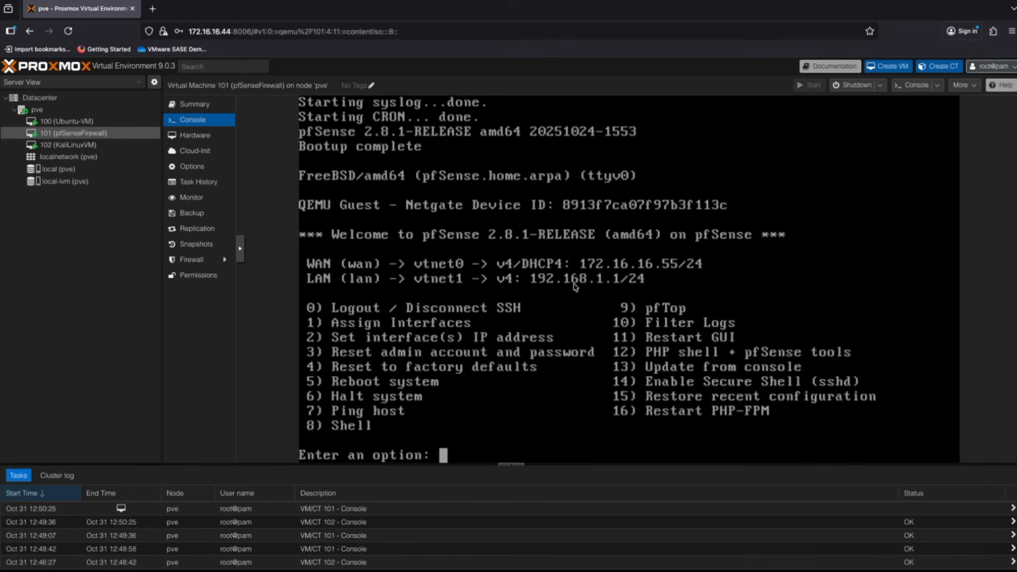
# - Reboot the finished Kali install and set VM 102's CD/DVD drive to no media
pyautogui.click(65, 146)
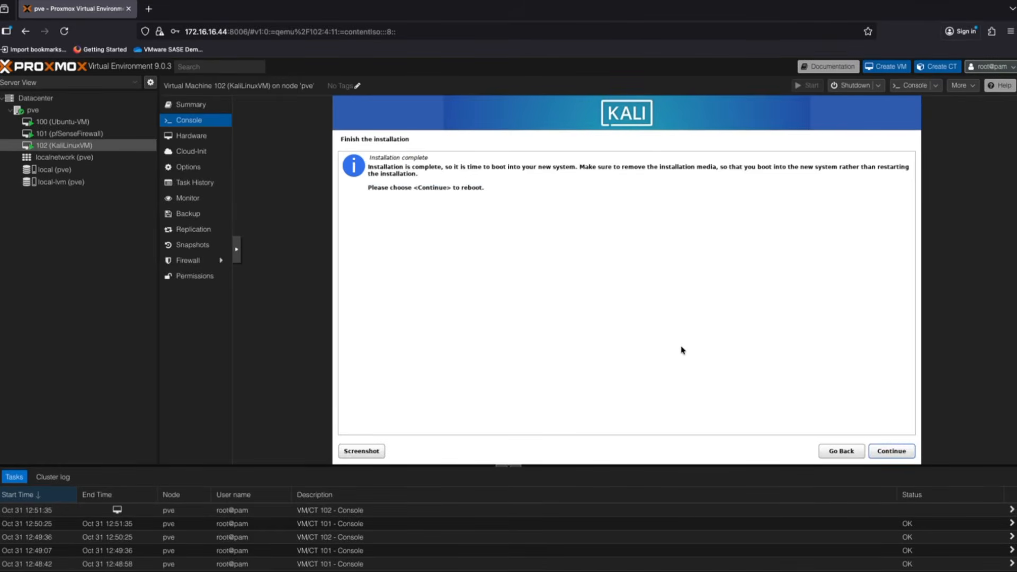
pyautogui.click(894, 454)
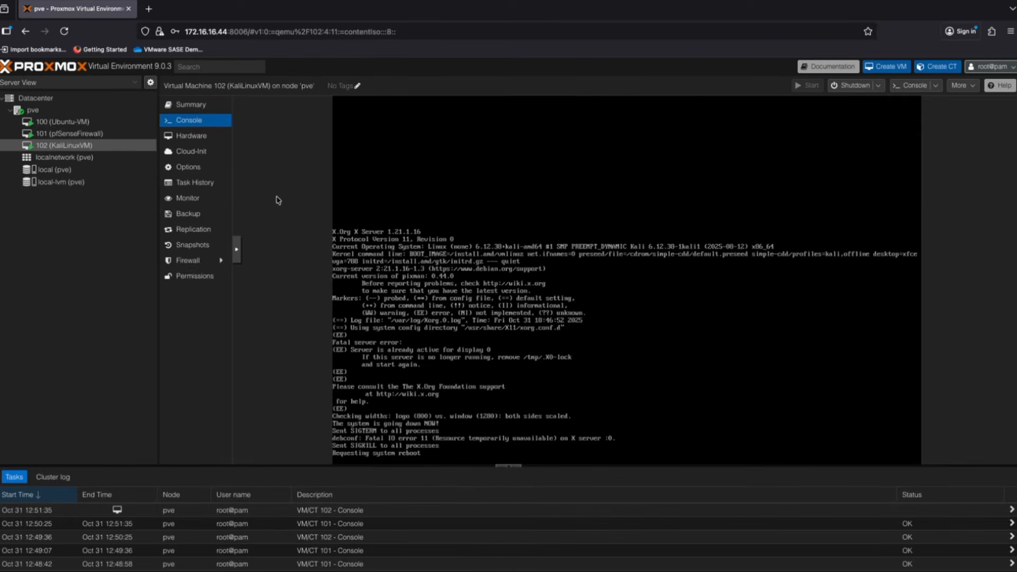
pyautogui.click(197, 136)
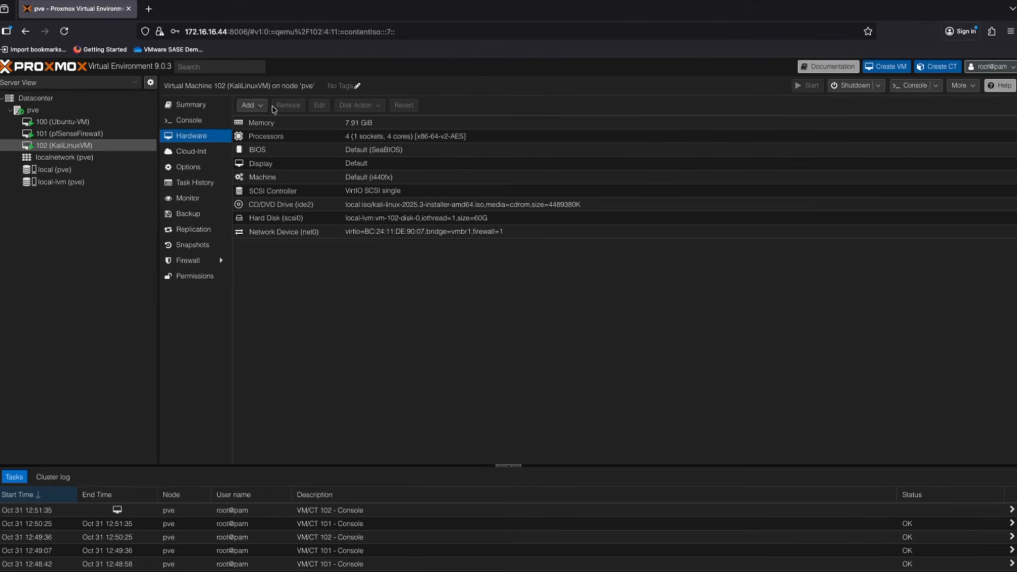
pyautogui.click(280, 206)
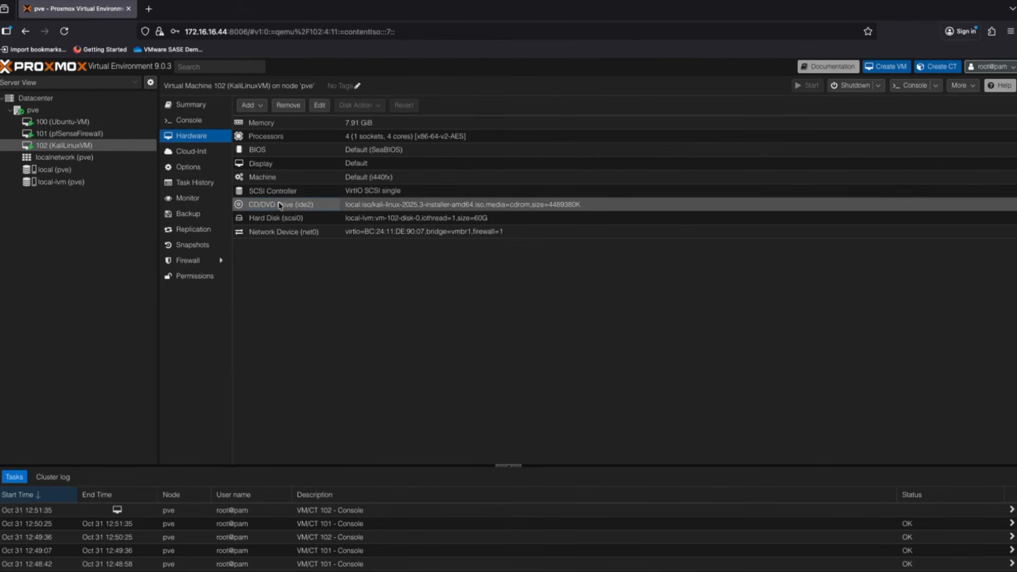
pyautogui.click(319, 108)
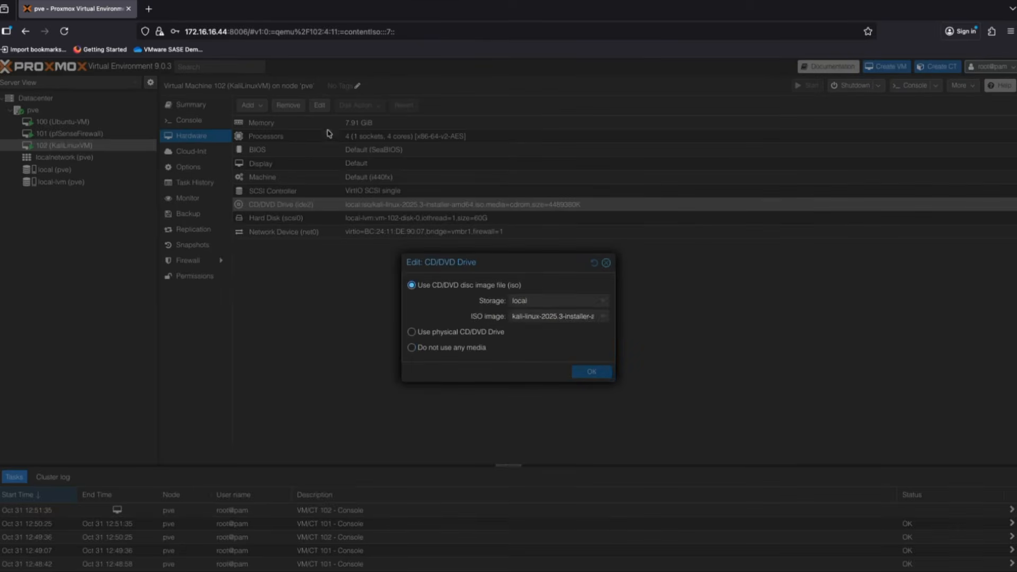
pyautogui.click(432, 349)
pyautogui.click(587, 371)
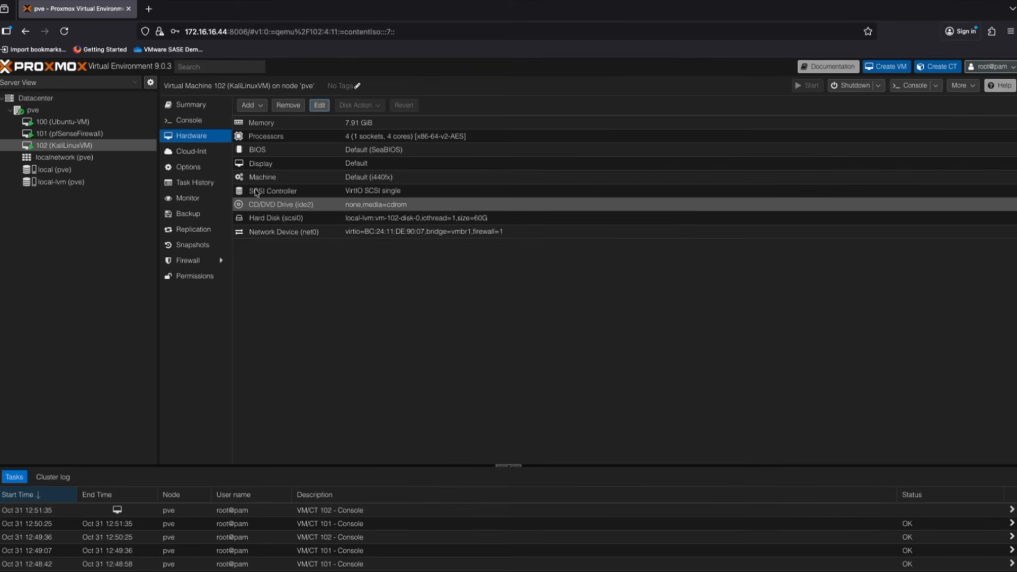
pyautogui.click(191, 122)
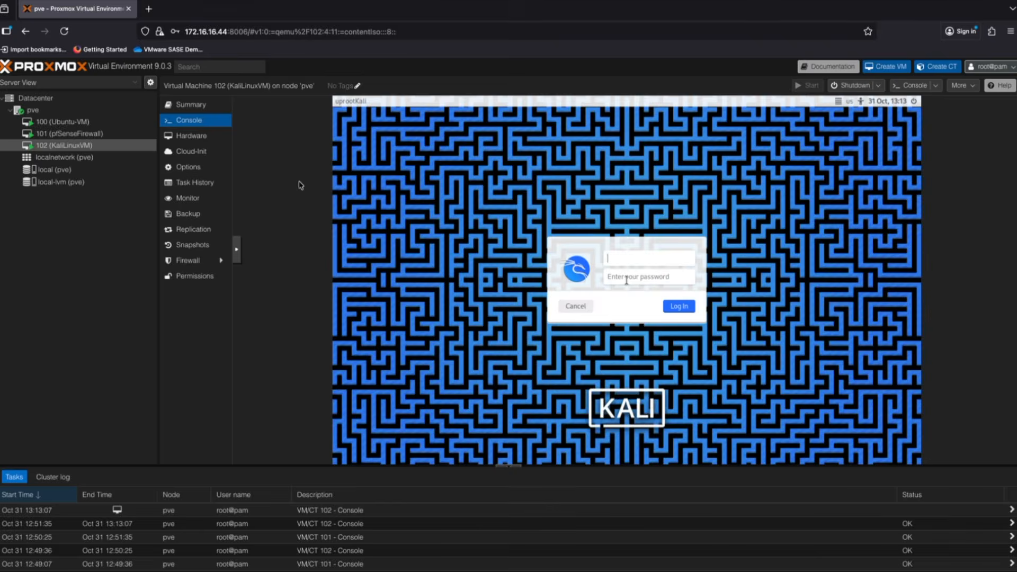
# - Log in to Kali with its password and confirm via ifconfig that eth0 has 192.168.1.100
pyautogui.press('Tab')
pyautogui.write('ka')
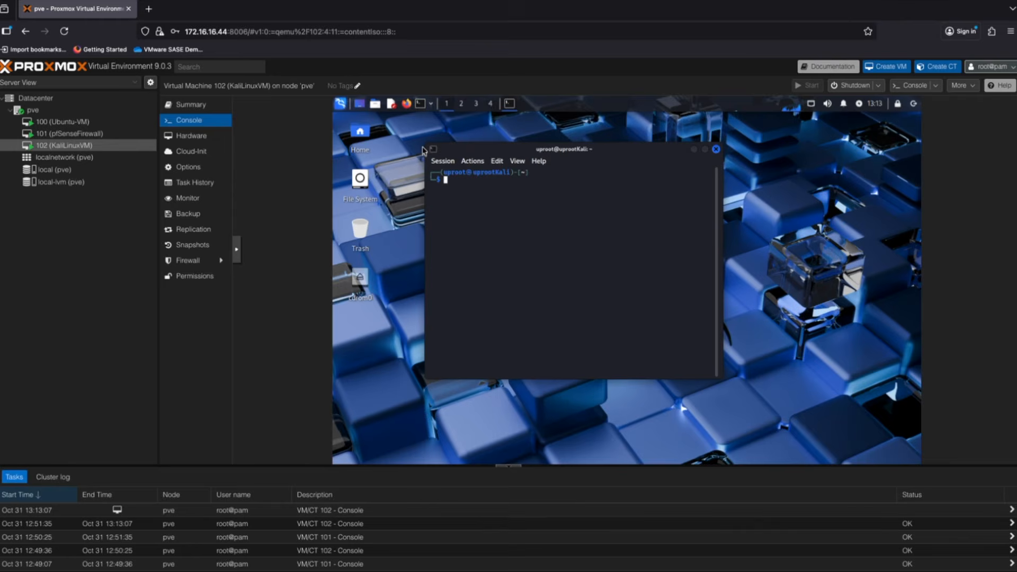
pyautogui.press('Return')
pyautogui.press('Return')
pyautogui.write('ifconfig')
pyautogui.press('Return')
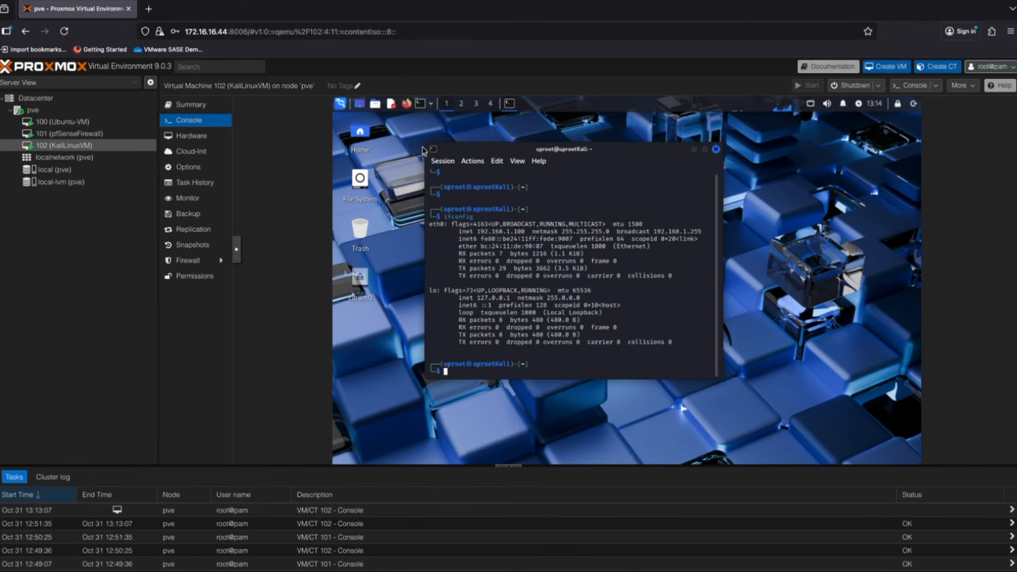
pyautogui.moveTo(476, 231); pyautogui.dragTo(536, 234)
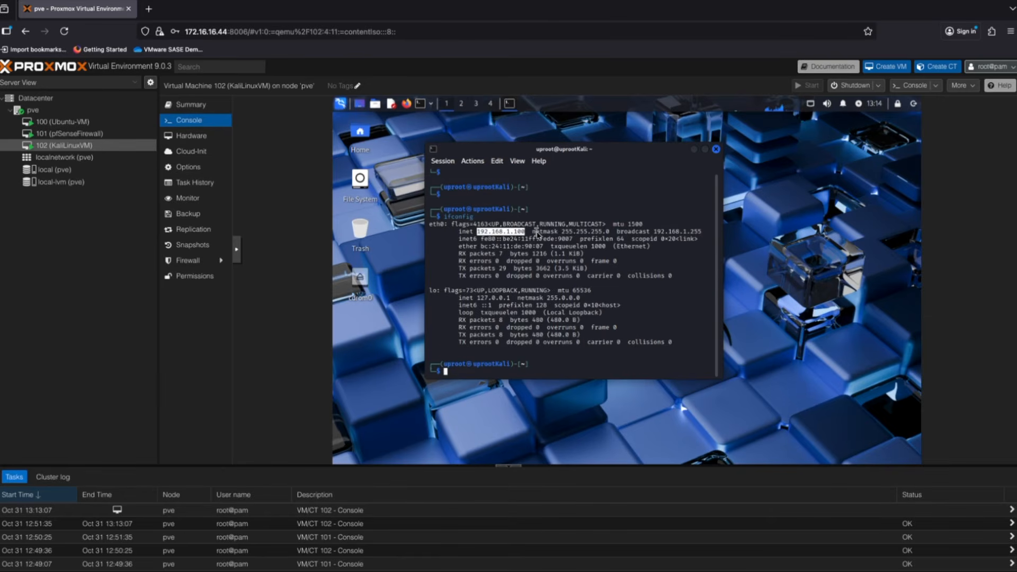
pyautogui.click(408, 109)
pyautogui.click(497, 140)
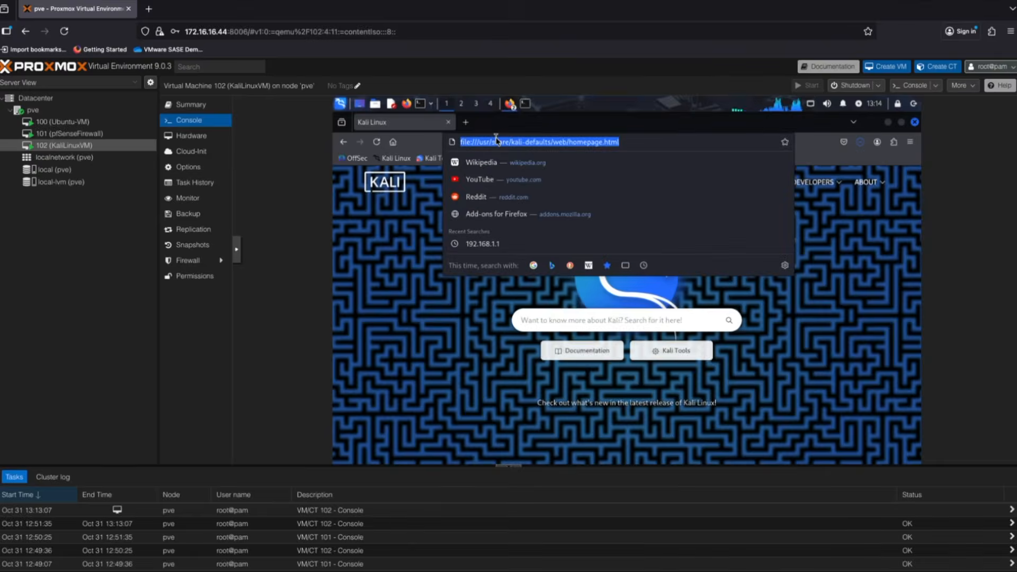
pyautogui.write('1')
pyautogui.press('BackSpace')
pyautogui.write('https:')
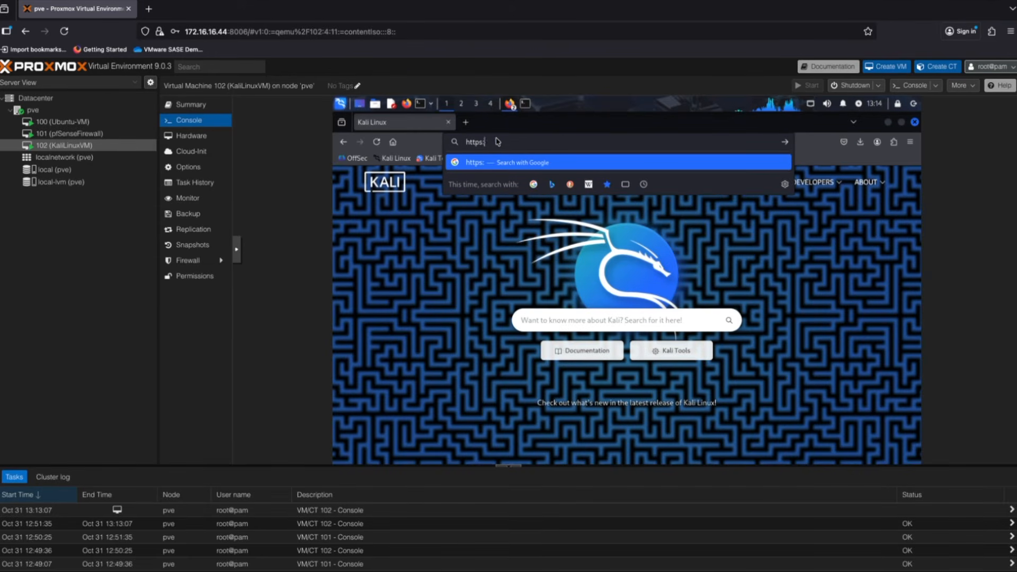
pyautogui.write('//192.16')
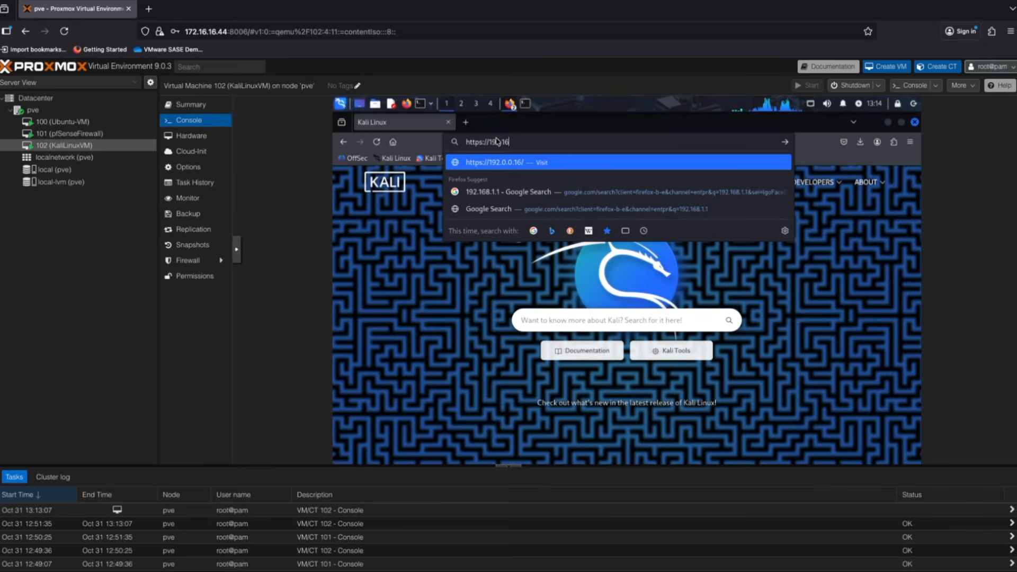
pyautogui.write('8.1.1')
pyautogui.press('Return')
pyautogui.scroll(-3, 559, 372)
pyautogui.click(720, 430)
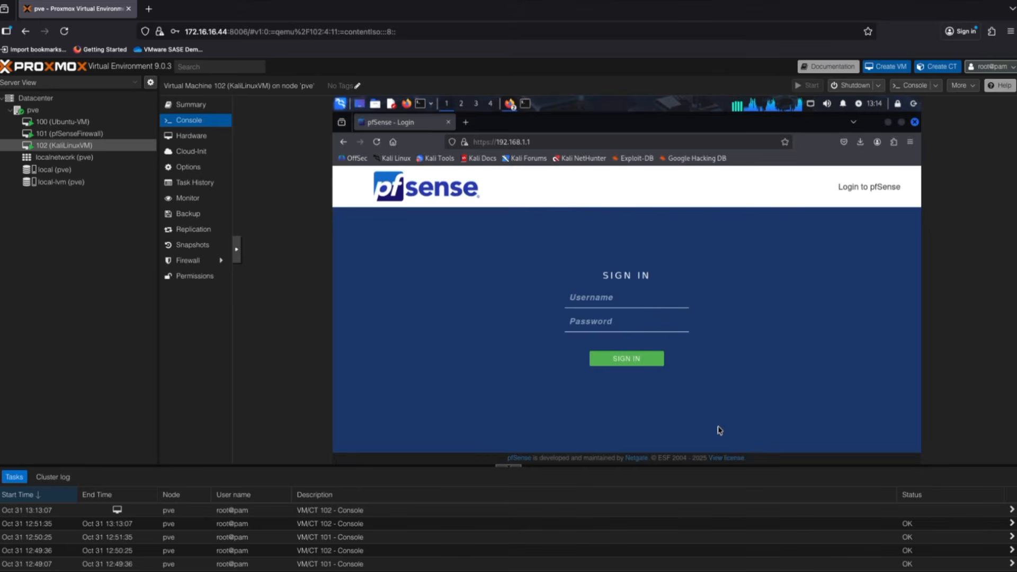
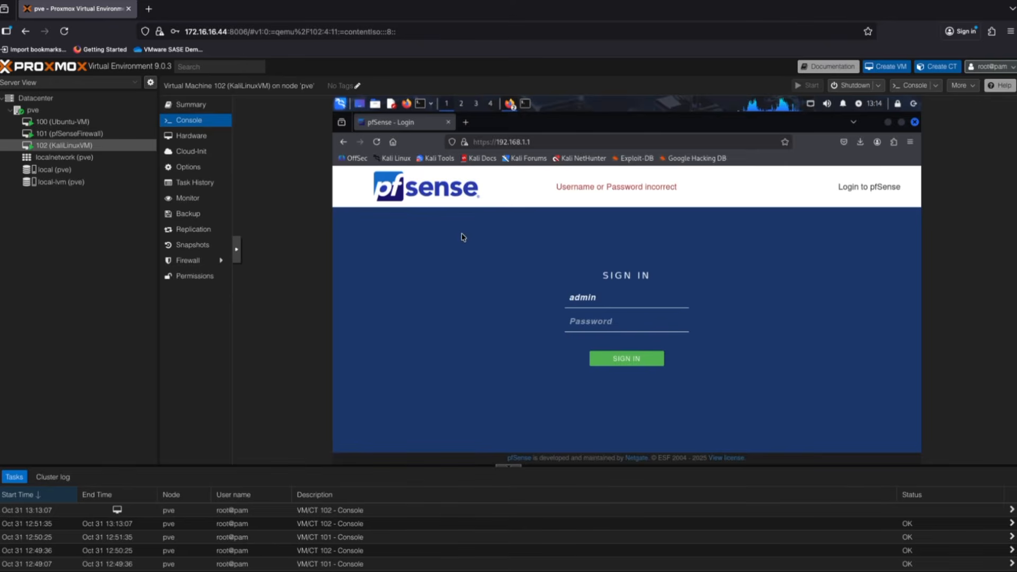
# - Sign in to pfSense with the admin password and set the wizard's primary DNS to 8.8.8.8
pyautogui.write('pfsense')
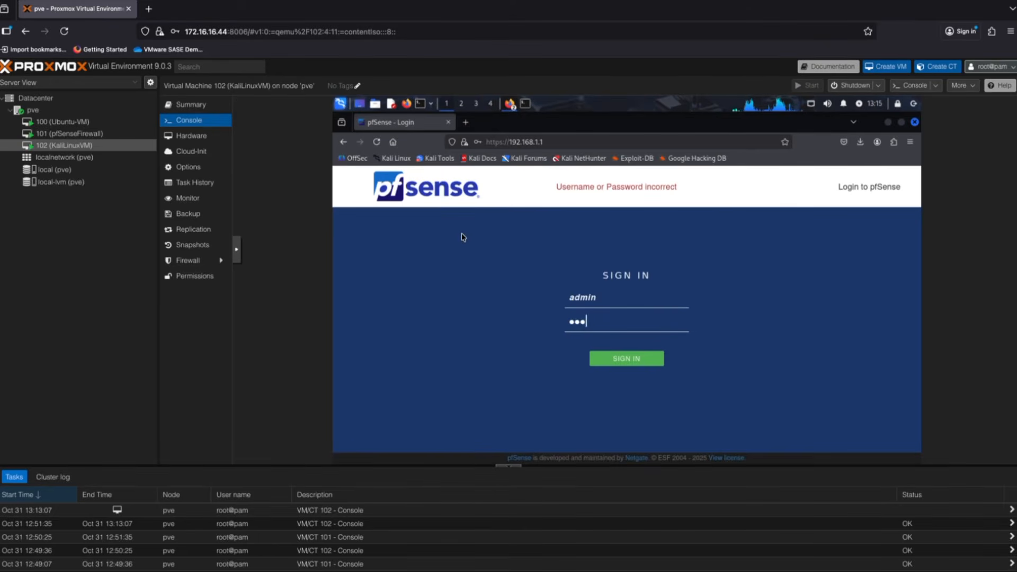
pyautogui.press('Return')
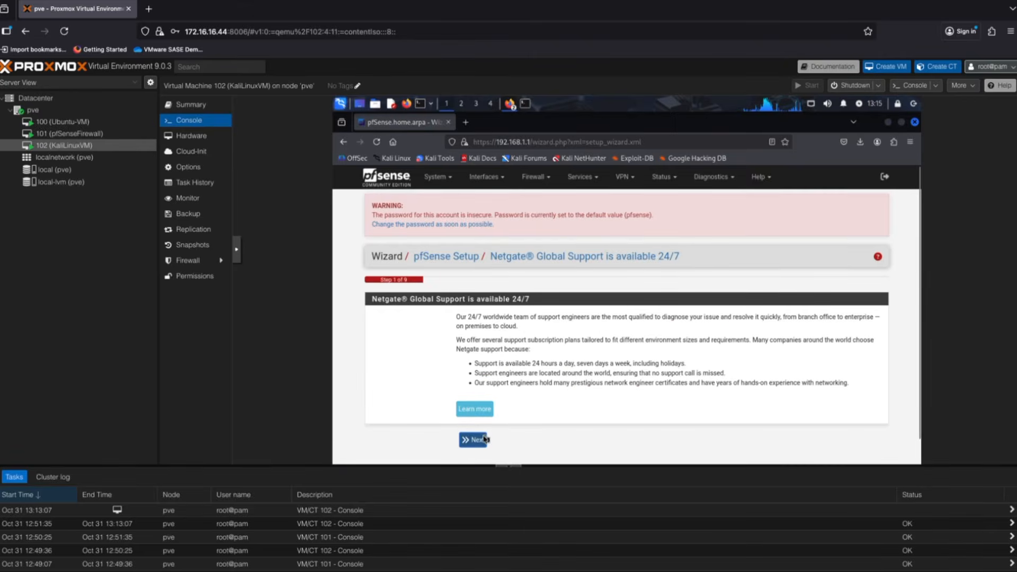
pyautogui.click(481, 440)
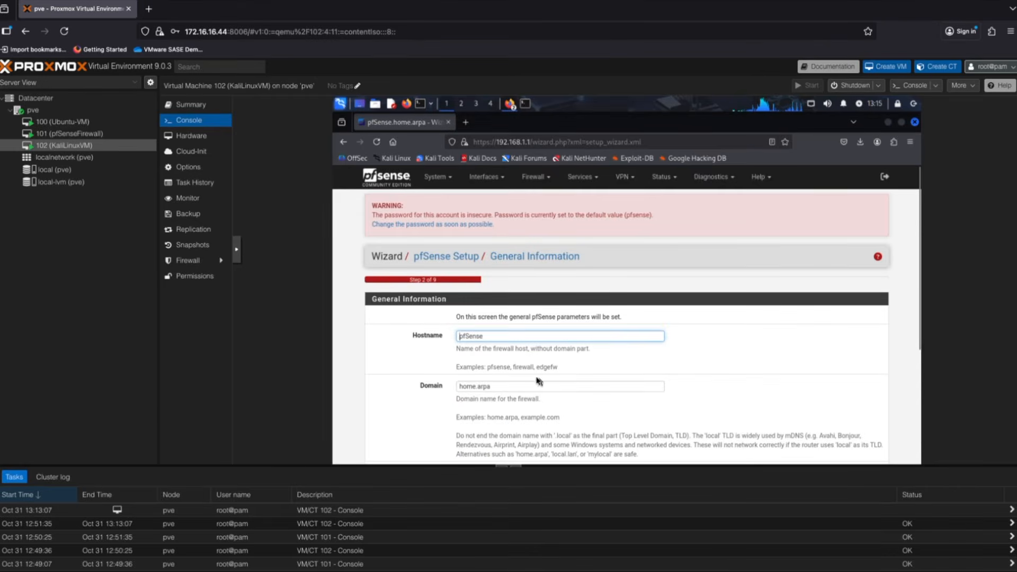
pyautogui.scroll(-5, 483, 337)
pyautogui.click(483, 334)
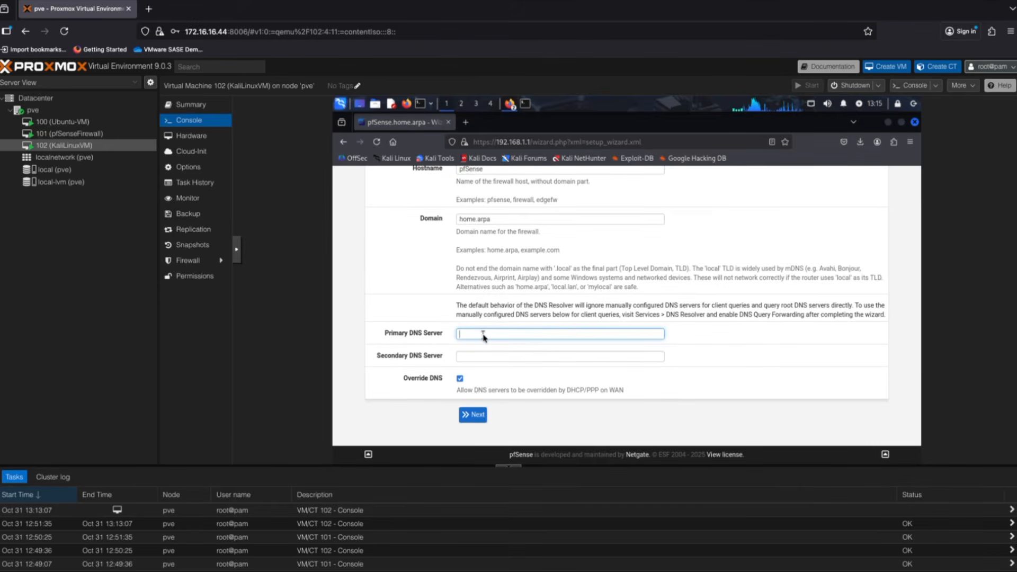
pyautogui.write('8.8.8.8')
pyautogui.press('Tab')
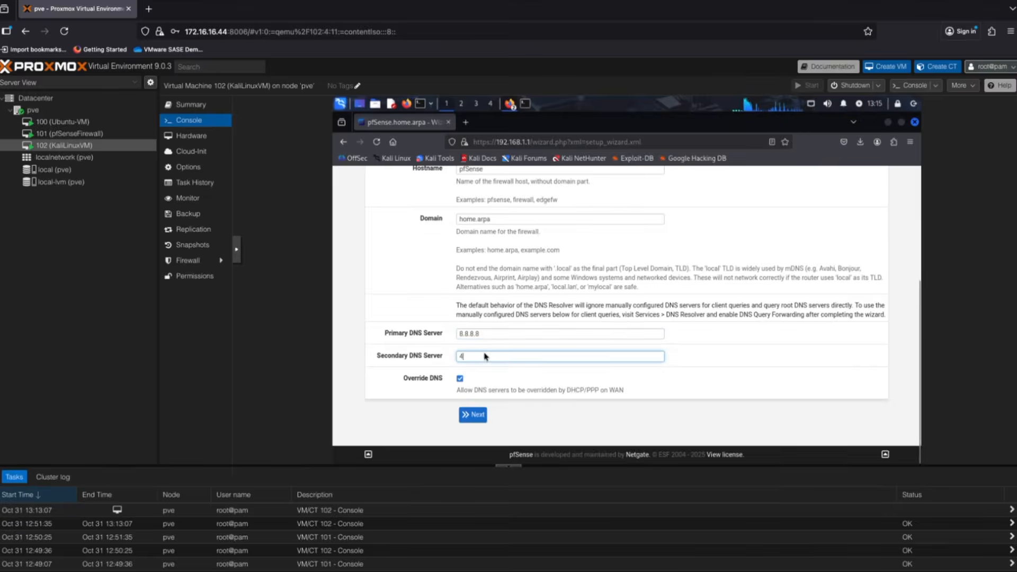
pyautogui.click(473, 415)
# - Choose a timezone, then keep the default WAN settings and LAN address 192.168.1.1/24
pyautogui.click(481, 368)
pyautogui.scroll(15, 501, 280)
pyautogui.scroll(-20, 501, 281)
pyautogui.click(502, 280)
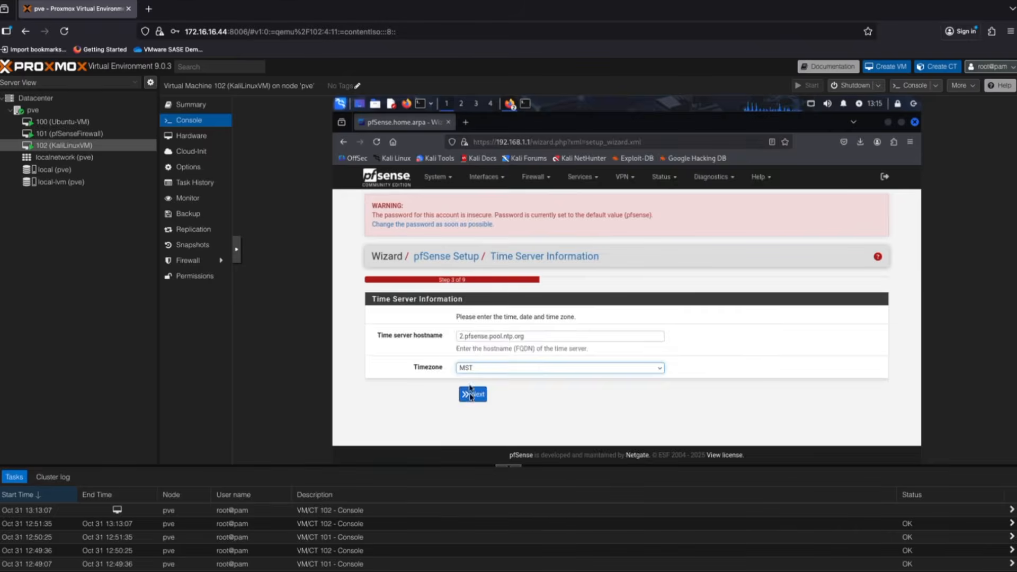
pyautogui.click(473, 394)
pyautogui.scroll(-15, 577, 278)
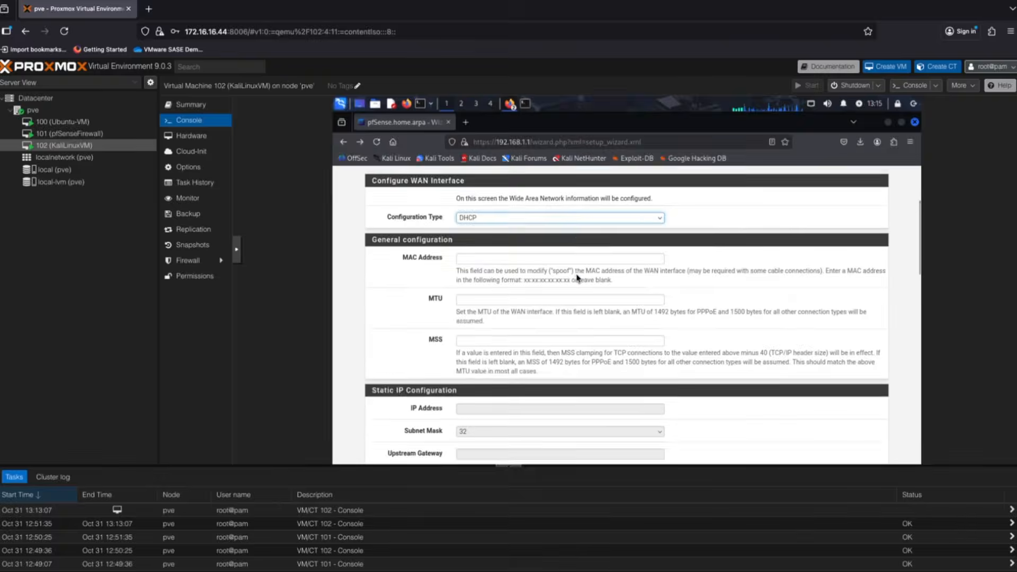
pyautogui.scroll(-3, 576, 276)
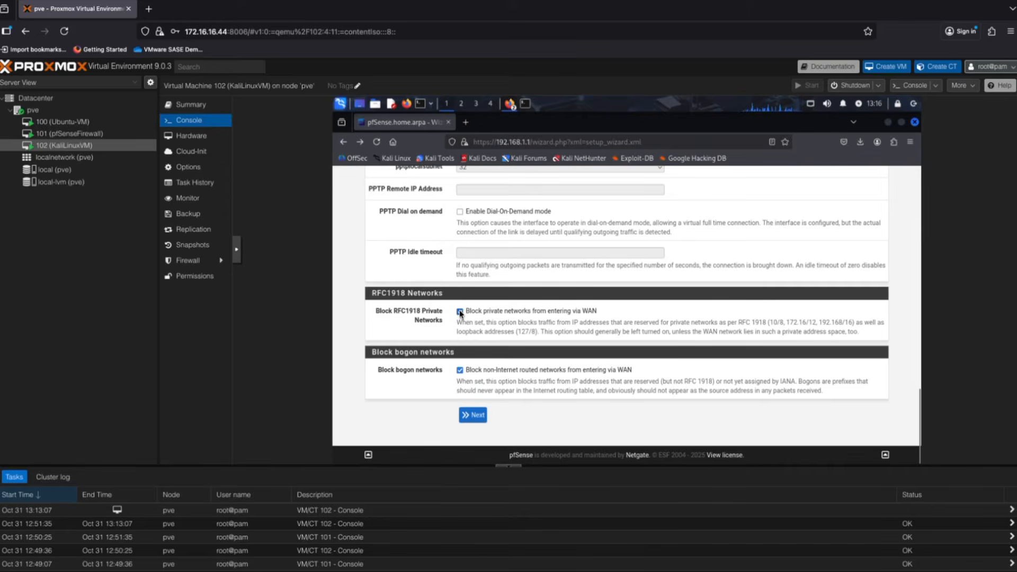
pyautogui.click(472, 415)
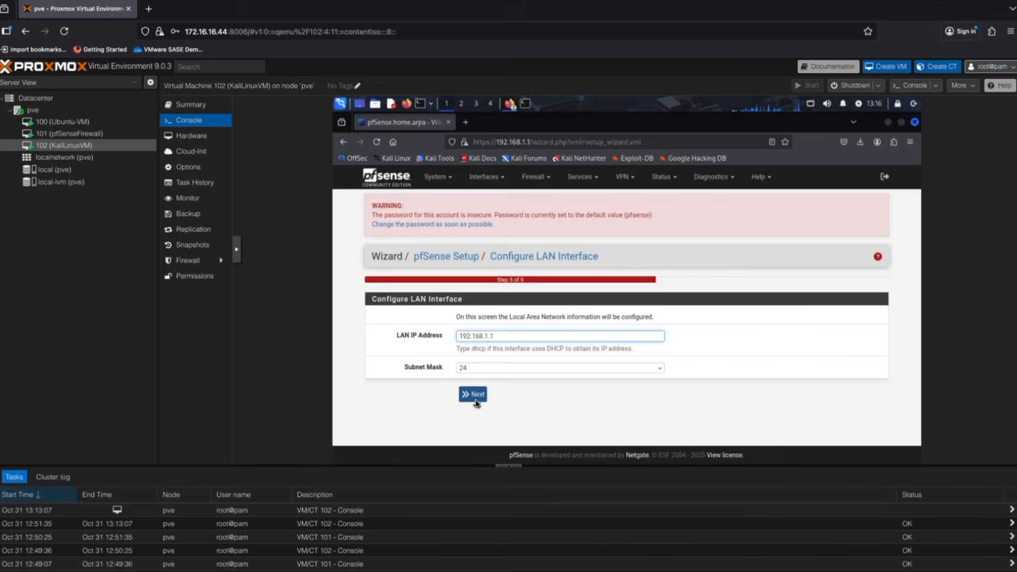
pyautogui.click(476, 397)
# - Set a new admin password, reload the configuration and finish the setup wizard
pyautogui.click(483, 356)
pyautogui.write('p')
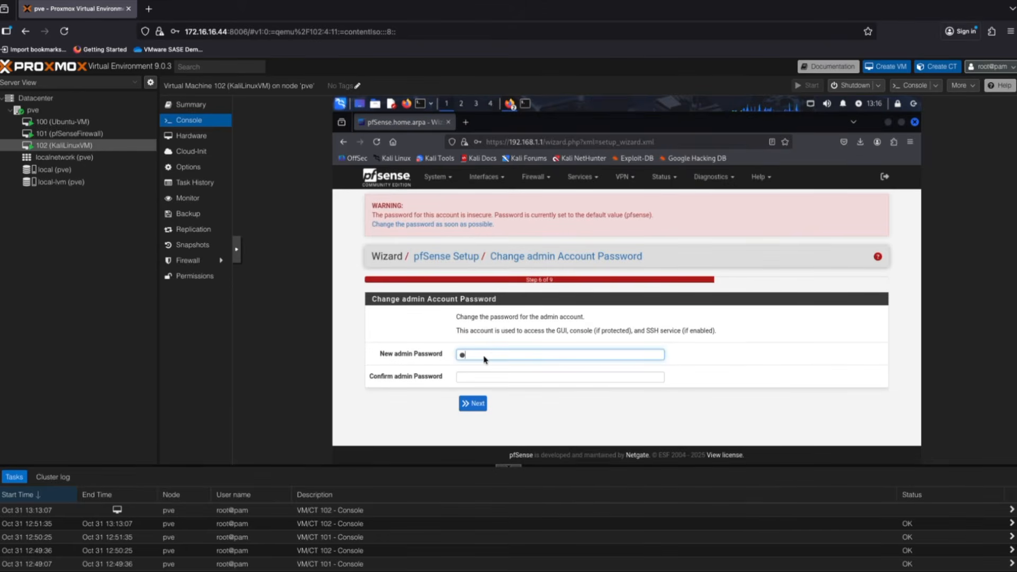
pyautogui.write('••')
pyautogui.press('BackSpace')
pyautogui.press('BackSpace')
pyautogui.write('••••••••')
pyautogui.press('Tab')
pyautogui.write('•••••••••')
pyautogui.click(473, 407)
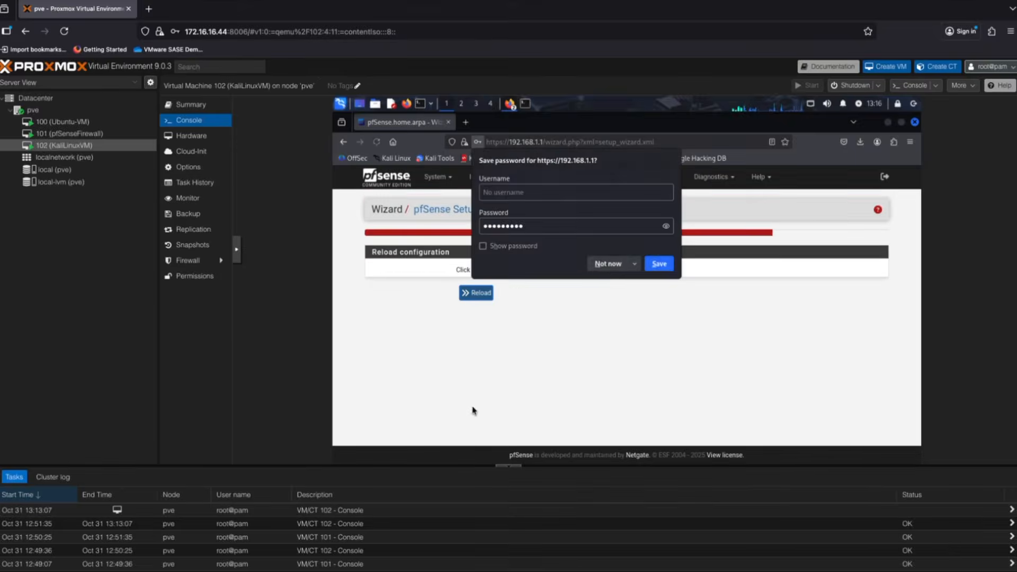
pyautogui.click(483, 295)
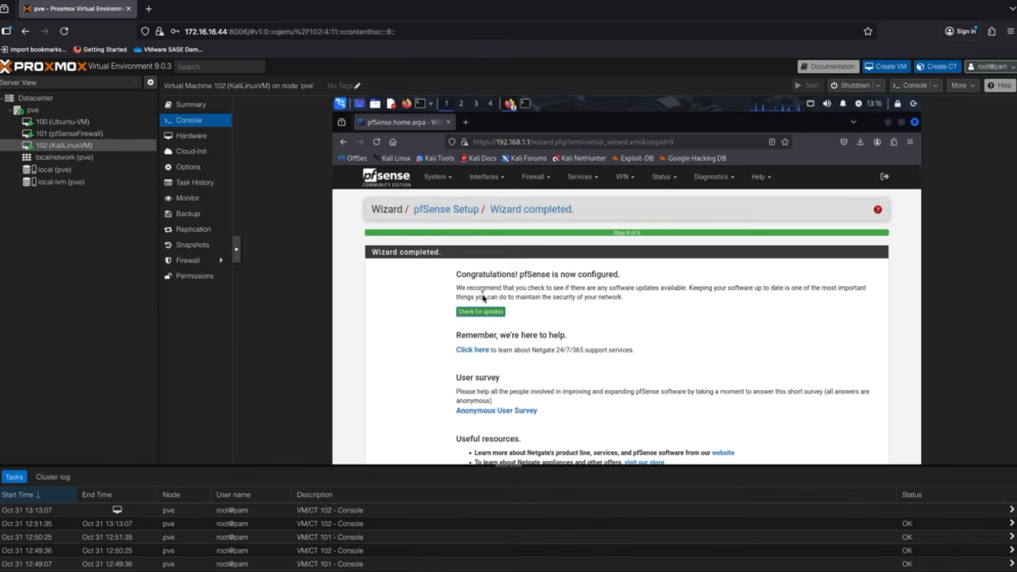
pyautogui.scroll(-3, 466, 405)
pyautogui.click(466, 406)
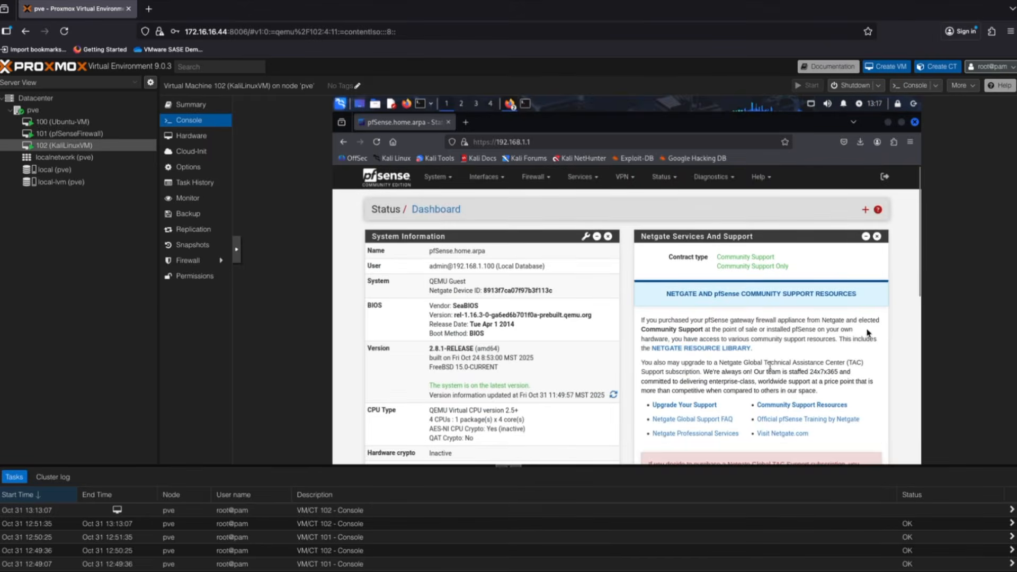
# - Add a WAN firewall rule passing TCP from WAN subnets to This Firewall (self), then apply it
pyautogui.click(529, 178)
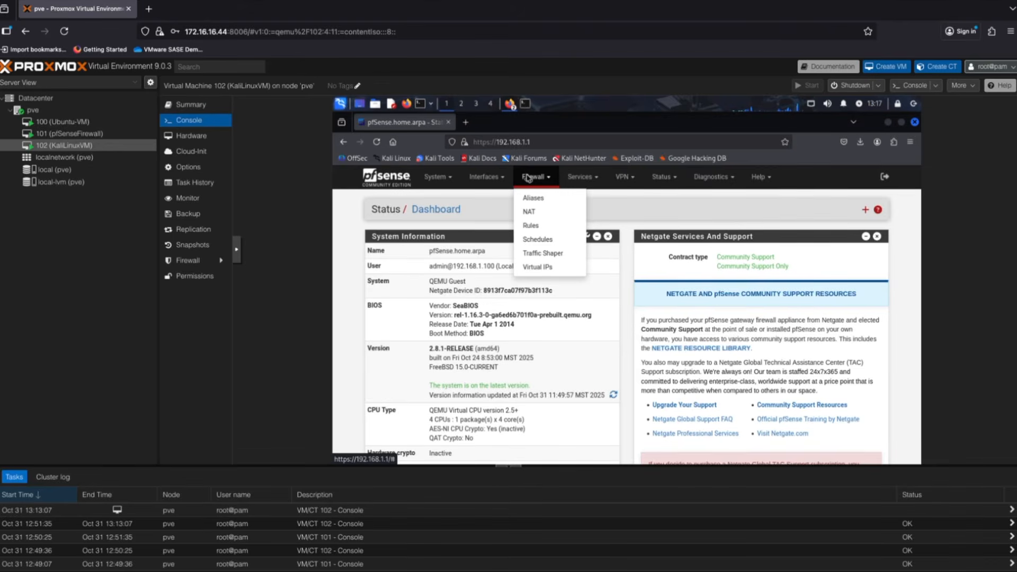
pyautogui.click(530, 226)
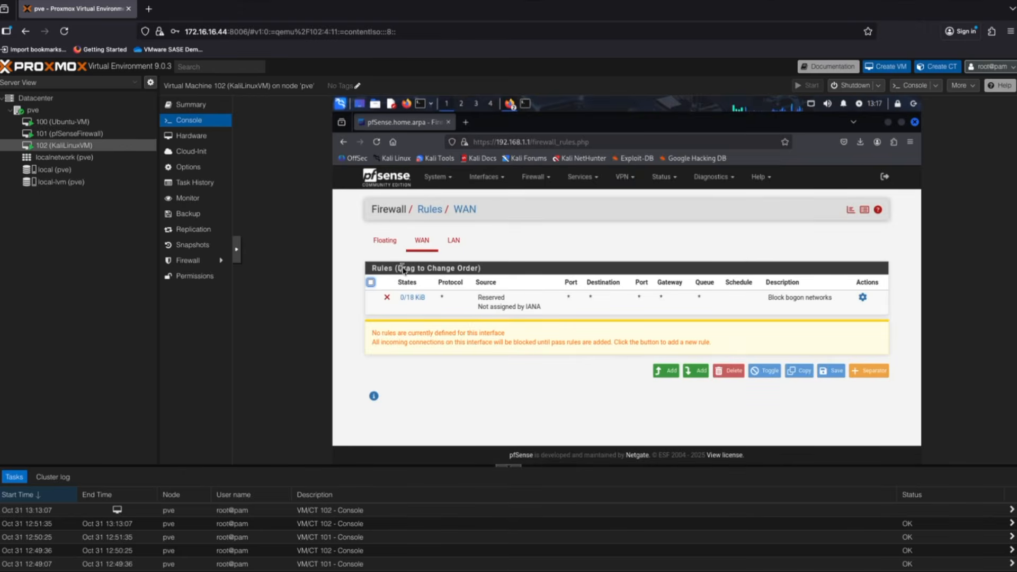
pyautogui.click(668, 373)
pyautogui.scroll(-5, 733, 329)
pyautogui.click(573, 235)
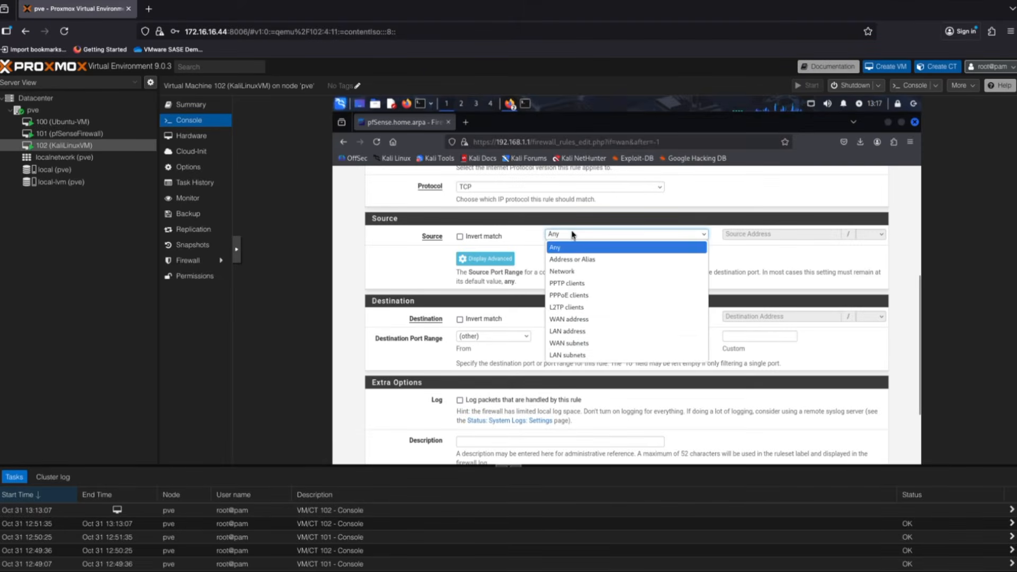
pyautogui.click(585, 343)
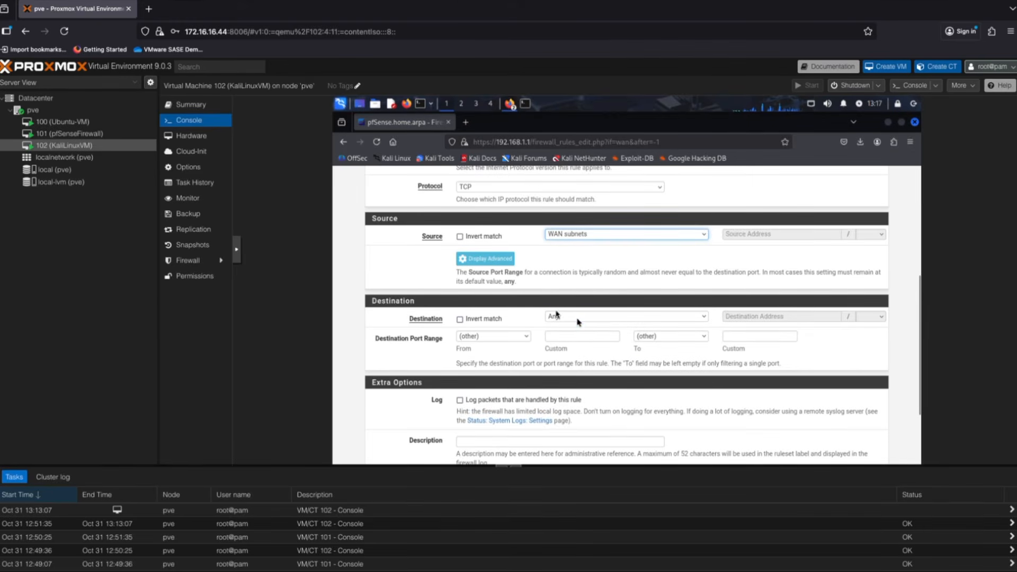
pyautogui.click(587, 317)
pyautogui.click(614, 371)
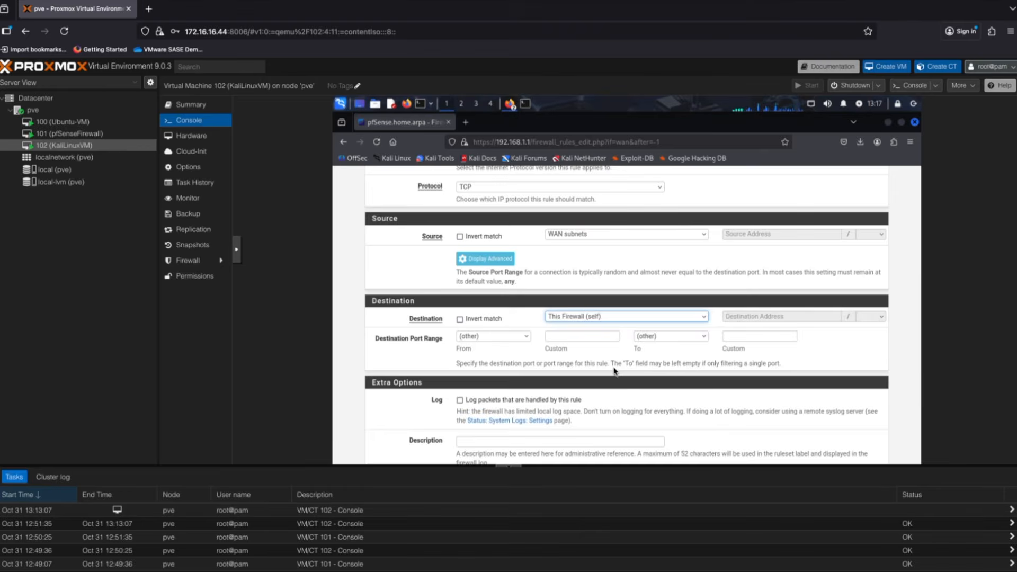
pyautogui.scroll(-3, 814, 372)
pyautogui.click(474, 416)
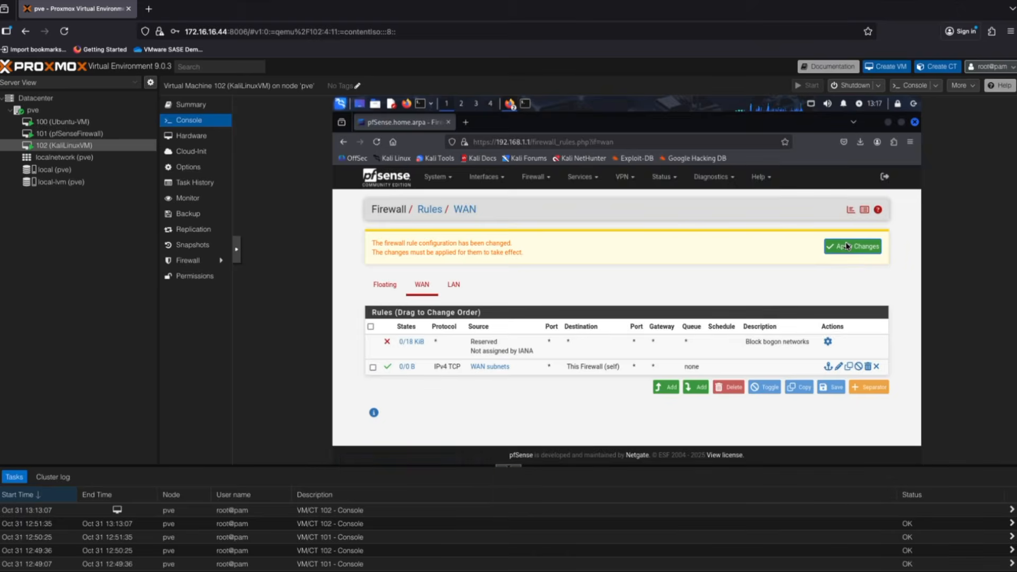
pyautogui.click(846, 244)
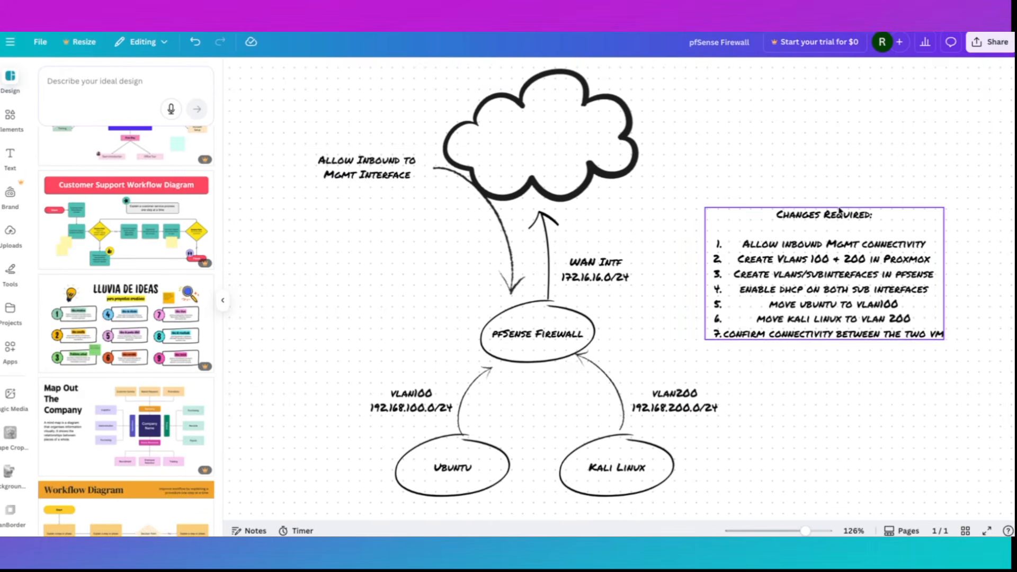
pyautogui.press('super+t')
pyautogui.write('17')
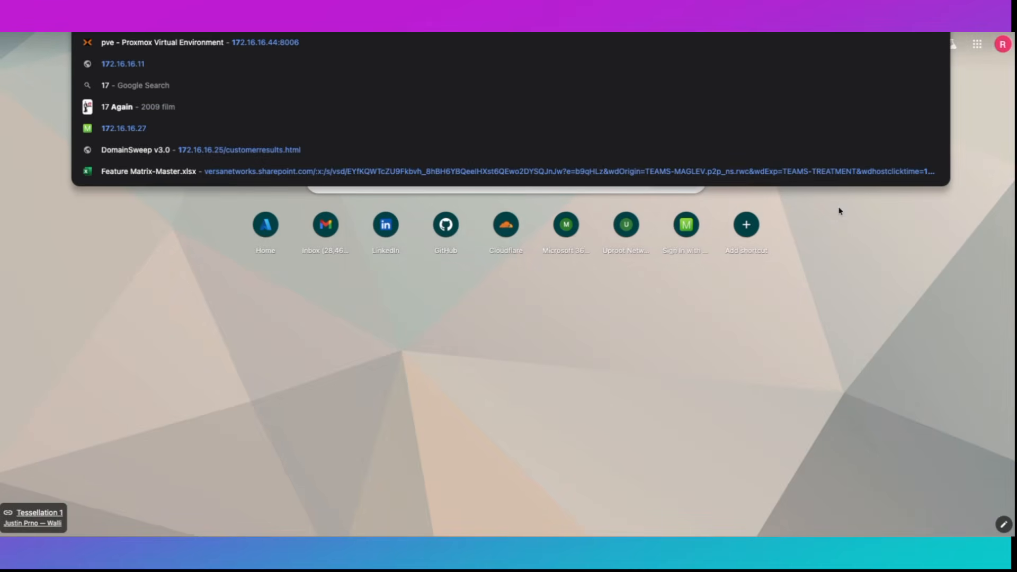
pyautogui.write('2.16.16')
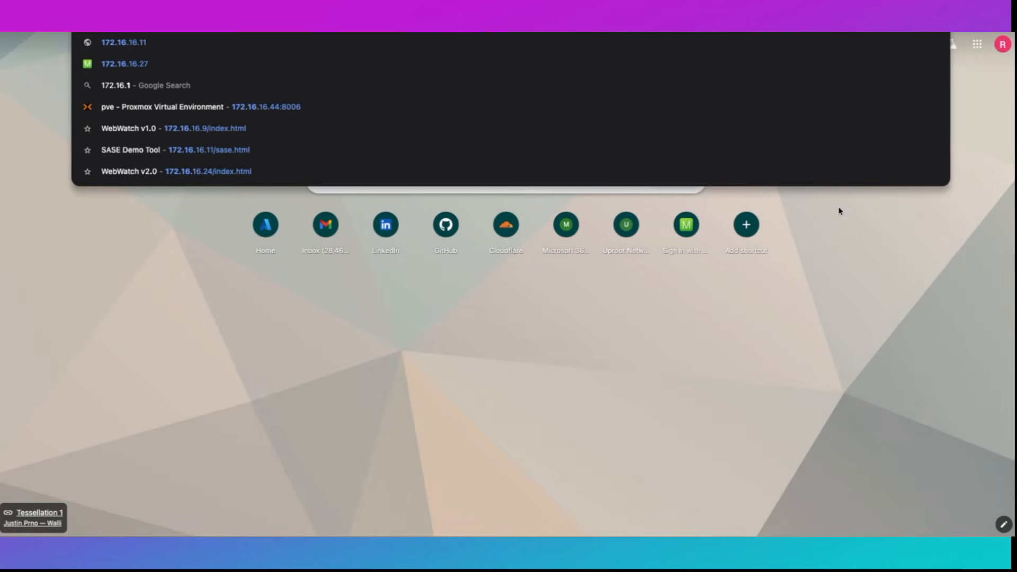
pyautogui.press('BackSpace')
pyautogui.press('BackSpace')
pyautogui.press('BackSpace')
pyautogui.press('BackSpace')
pyautogui.press('BackSpace')
pyautogui.press('BackSpace')
pyautogui.press('BackSpace')
pyautogui.press('BackSpace')
pyautogui.press('BackSpace')
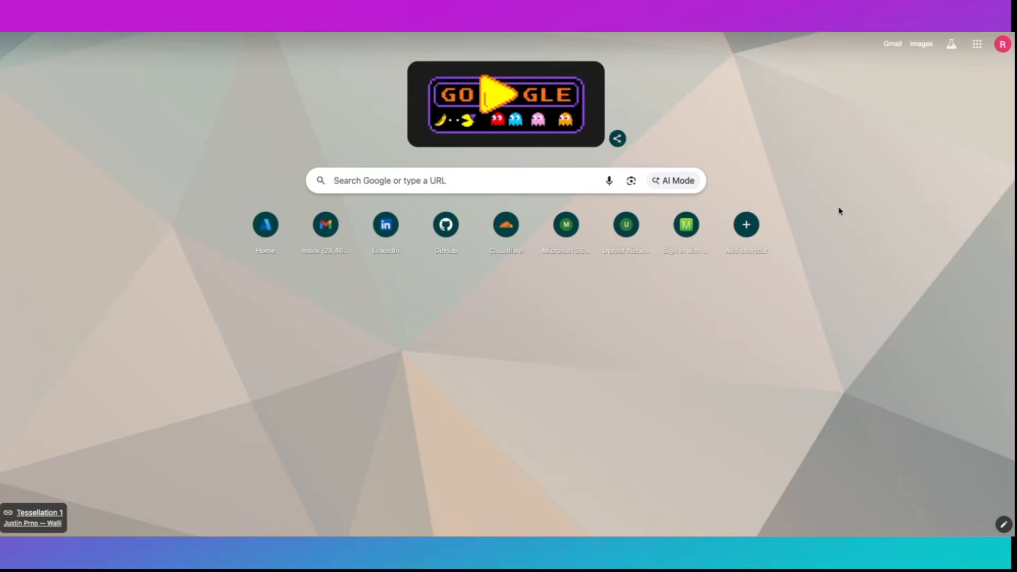
pyautogui.write('https://172.16.16.55')
pyautogui.press('Return')
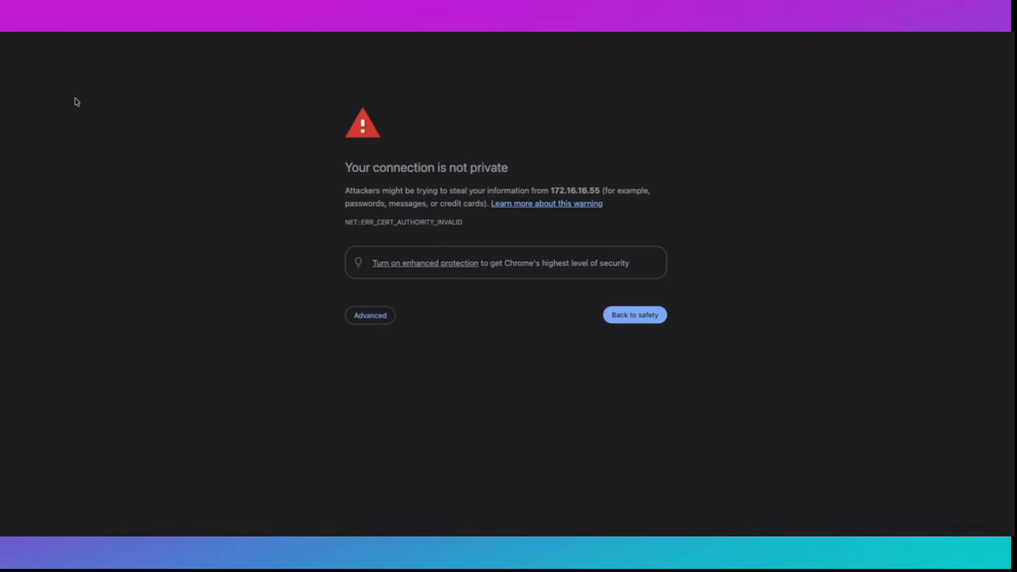
pyautogui.click(369, 315)
pyautogui.click(368, 397)
# - Sign in as admin over the WAN address and go to Interfaces > Assignments
pyautogui.write('admin')
pyautogui.press('Tab')
pyautogui.write('pf')
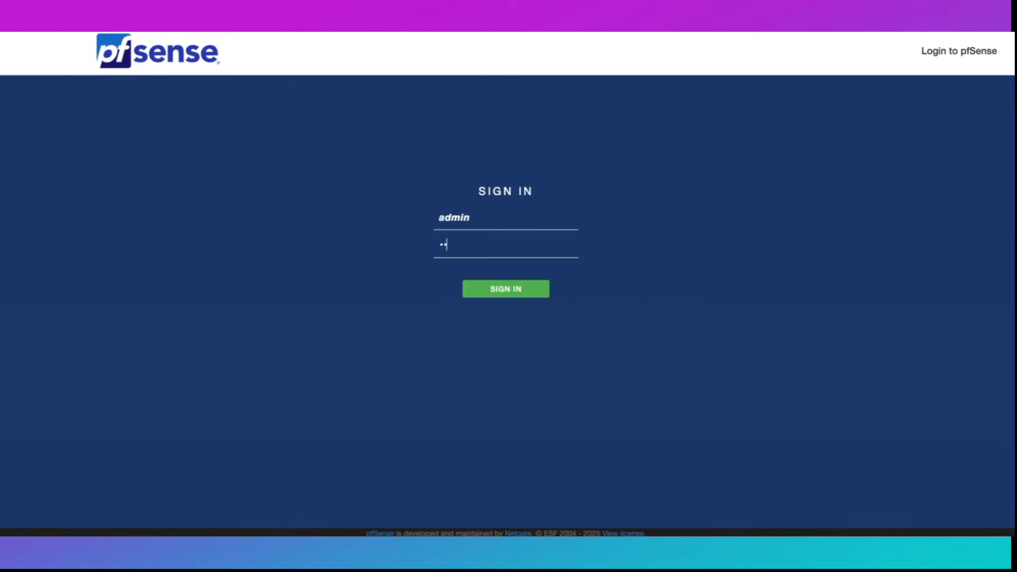
pyautogui.press('Return')
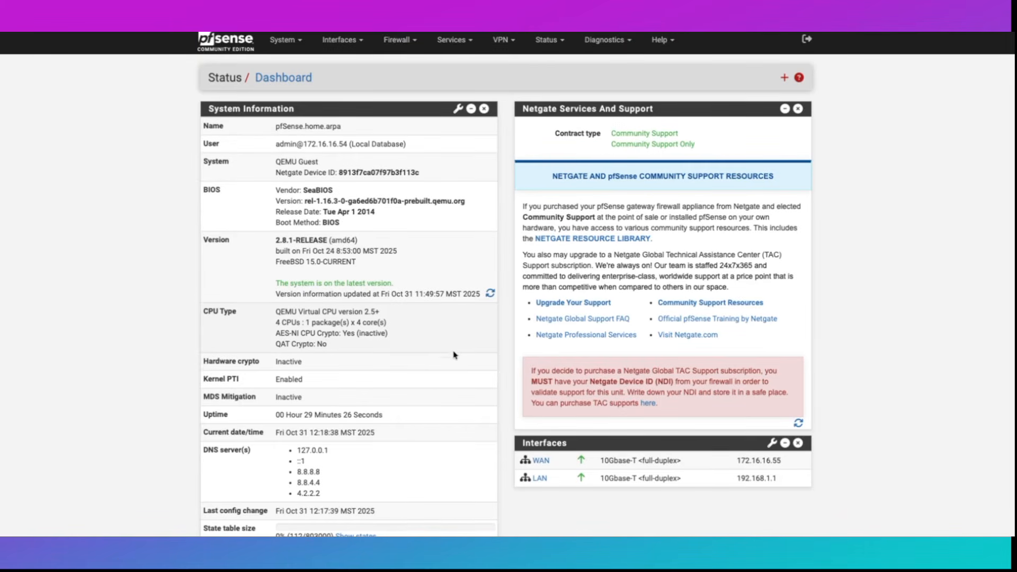
pyautogui.click(347, 38)
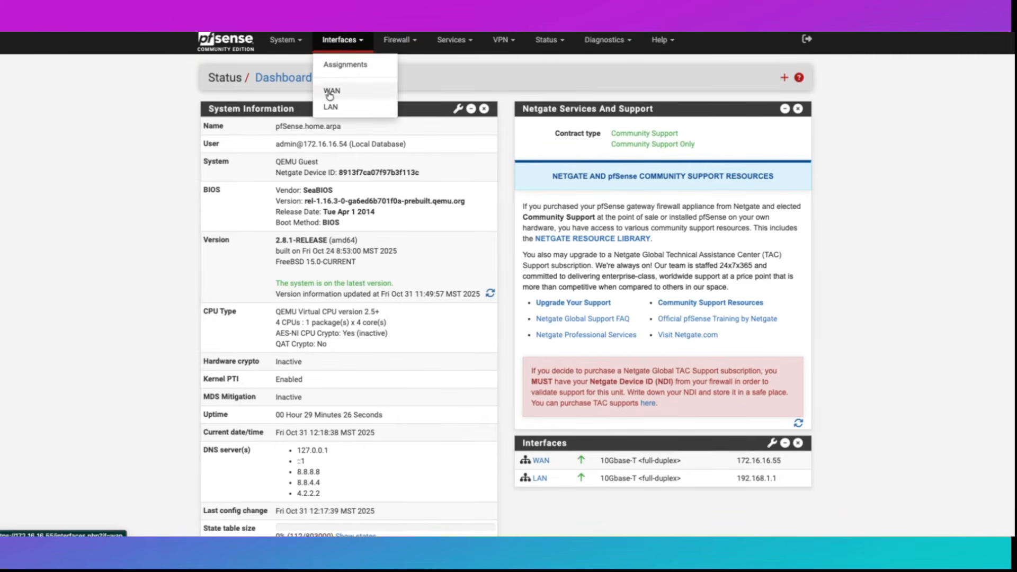
pyautogui.click(347, 63)
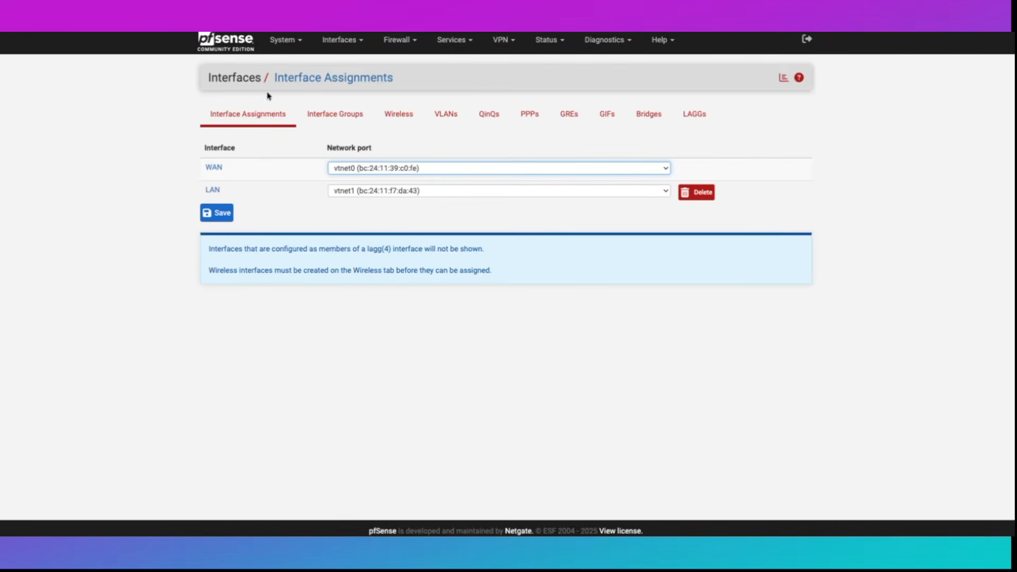
# - Create VLAN tag 100 on parent vtnet1 (lan) with description UbuntuVLAN100
pyautogui.click(454, 115)
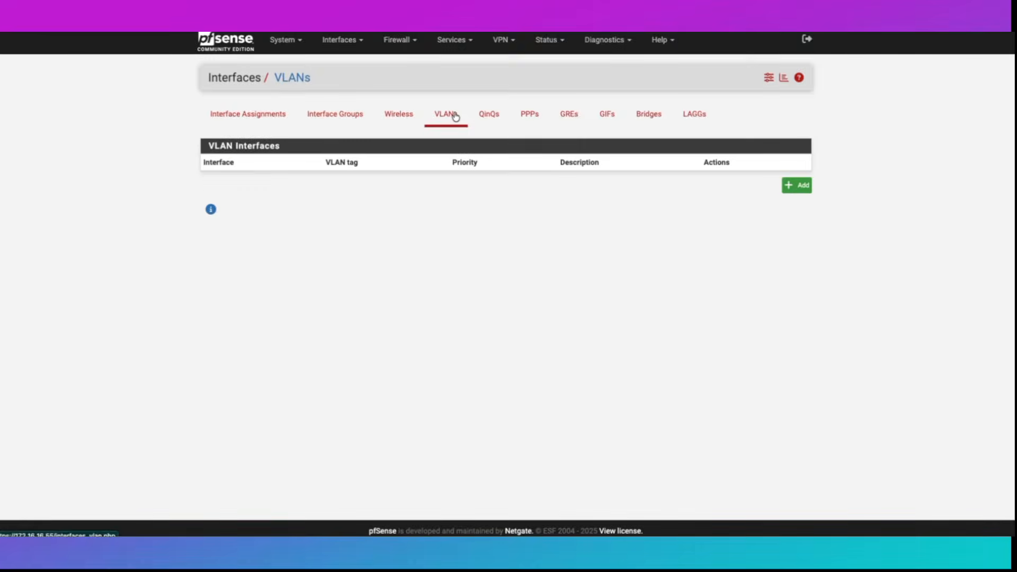
pyautogui.click(797, 186)
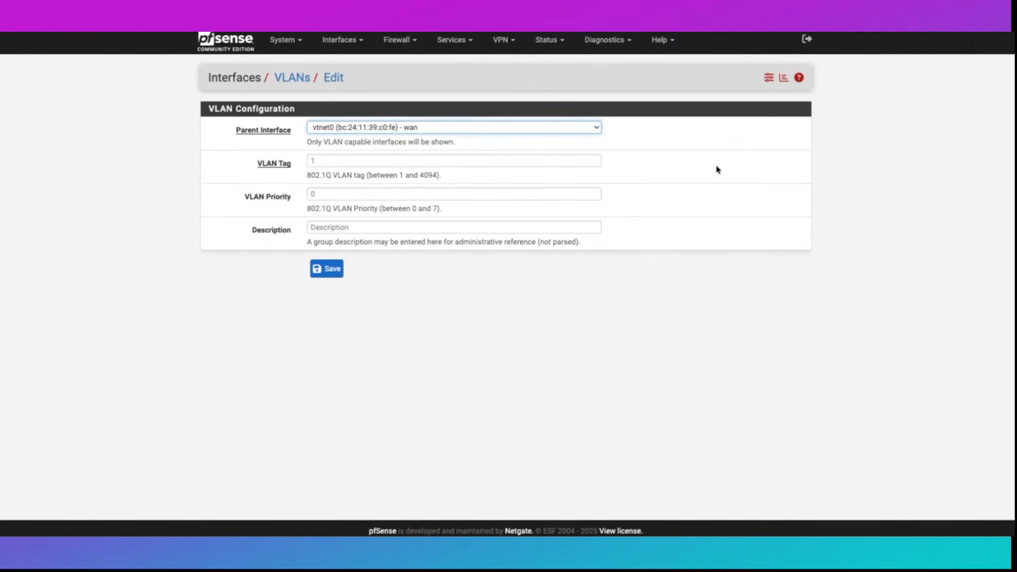
pyautogui.click(340, 127)
pyautogui.click(321, 142)
pyautogui.click(327, 164)
pyautogui.write('100')
pyautogui.click(337, 228)
pyautogui.write('UbuntuVLAN100')
# - Create VLAN tag 200 on parent vtnet1 (lan) with description Kali-VLAN200
pyautogui.click(354, 126)
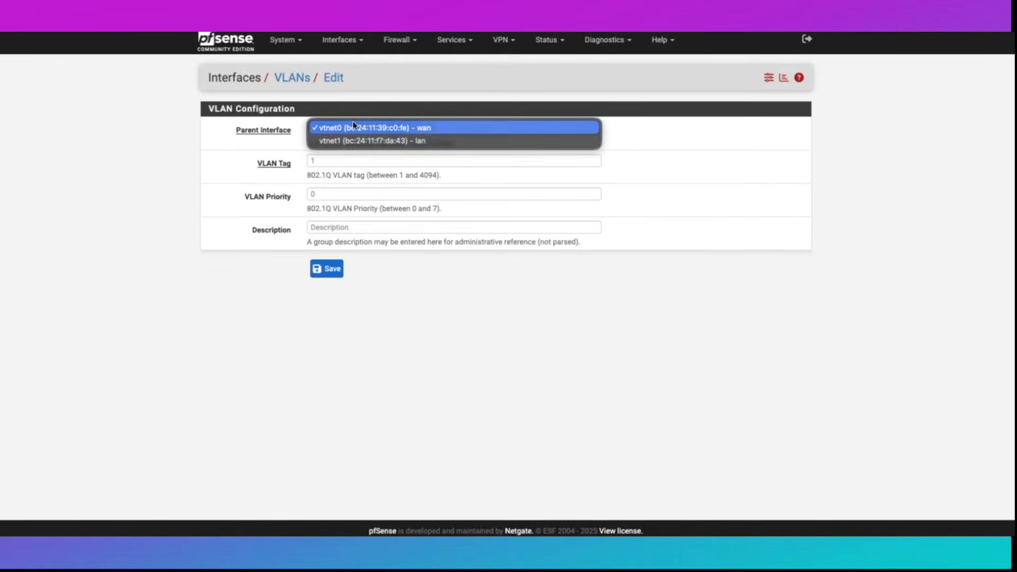
pyautogui.click(344, 141)
pyautogui.click(324, 161)
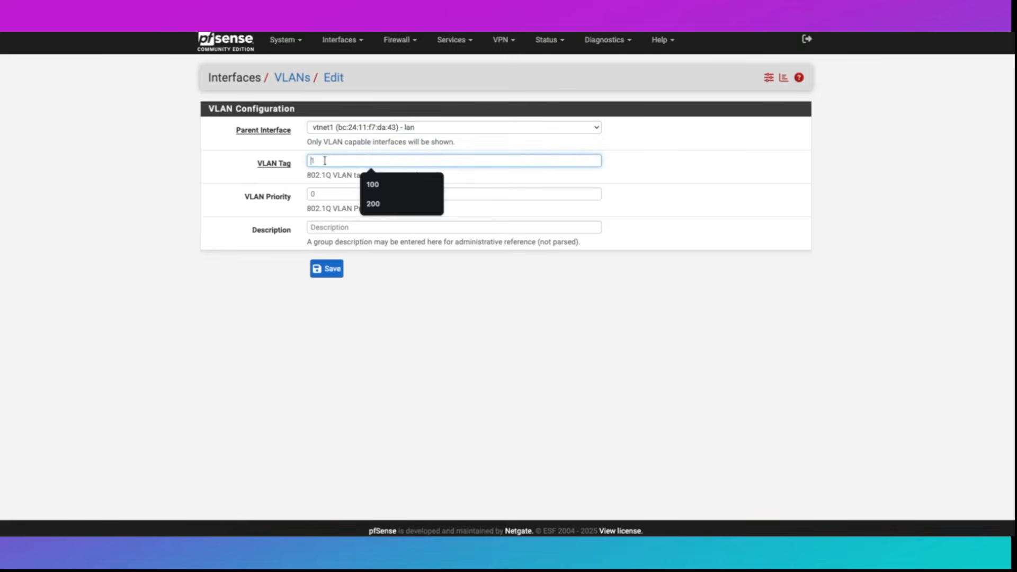
pyautogui.write('200')
pyautogui.click(329, 224)
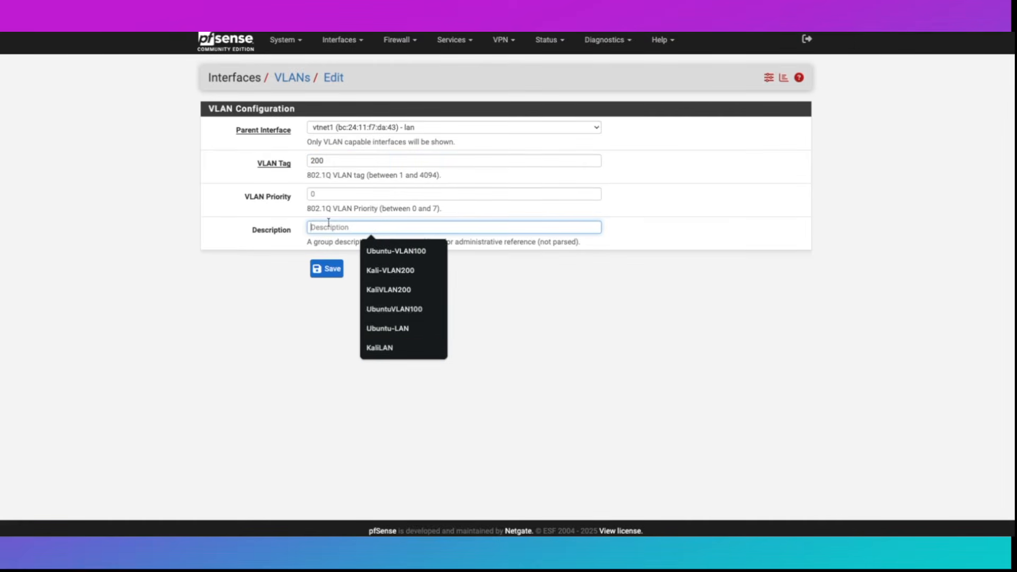
pyautogui.write('Kali')
pyautogui.press('Down')
pyautogui.press('Down')
pyautogui.press('Return')
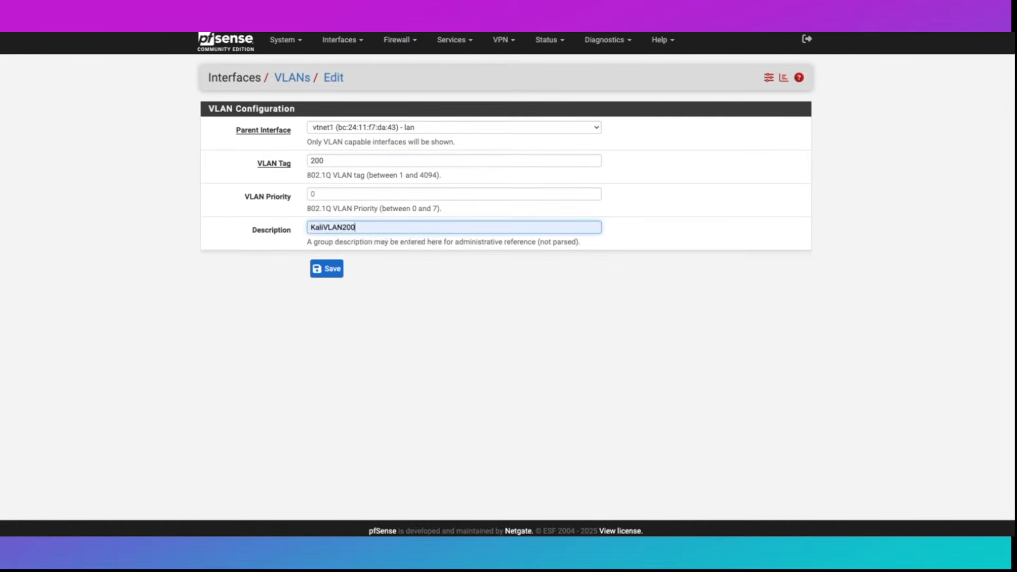
pyautogui.click(334, 270)
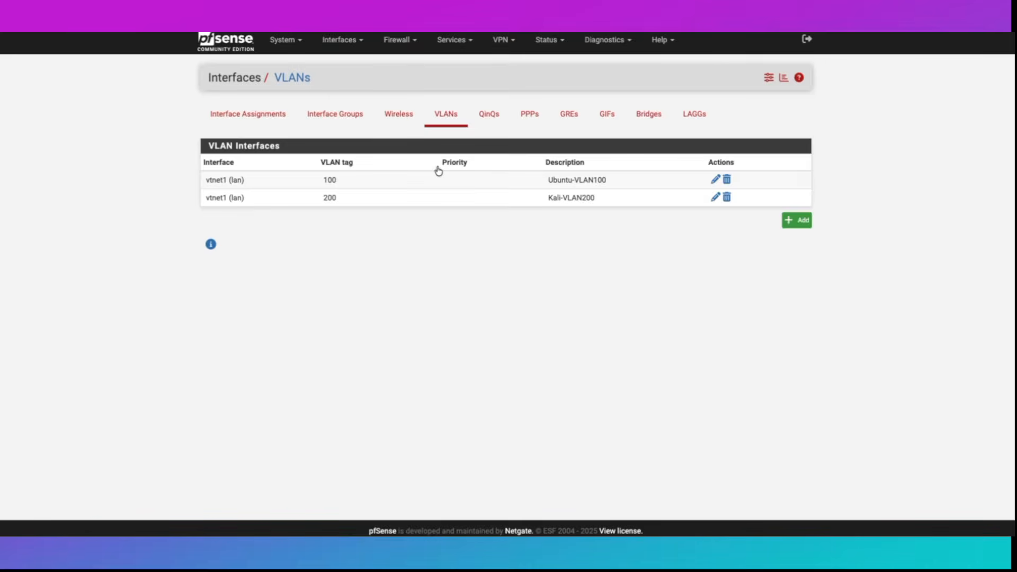
# - Assign VLAN 100 as OPT1 and VLAN 200 as OPT2, save the assignments, and open OPT1's settings
pyautogui.click(258, 116)
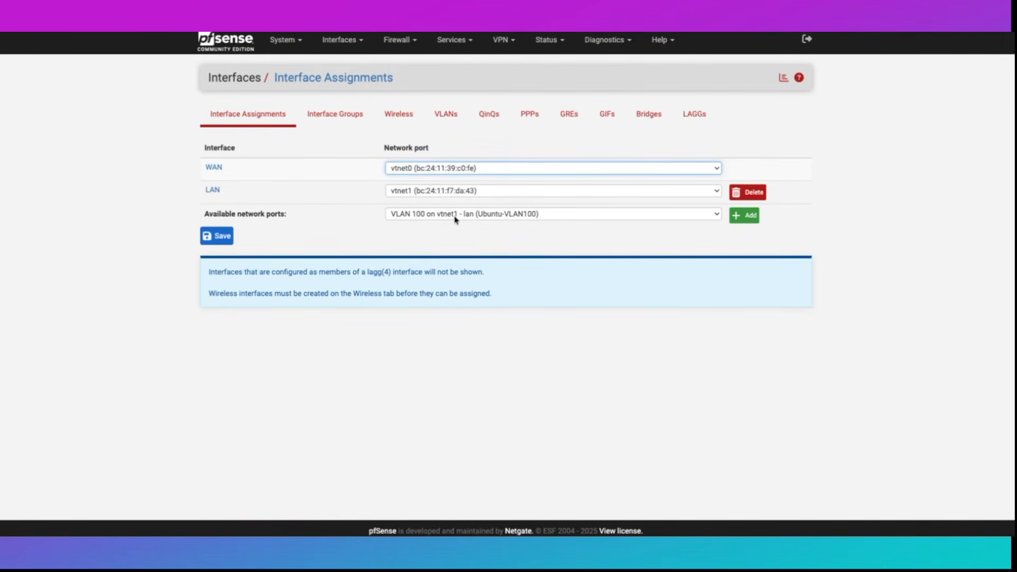
pyautogui.click(747, 217)
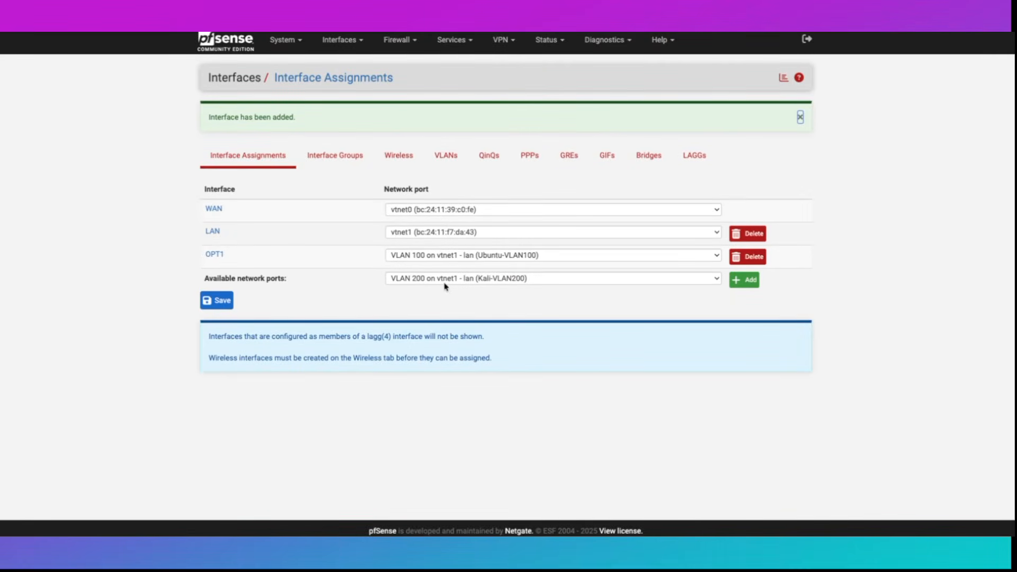
pyautogui.click(744, 281)
pyautogui.click(217, 300)
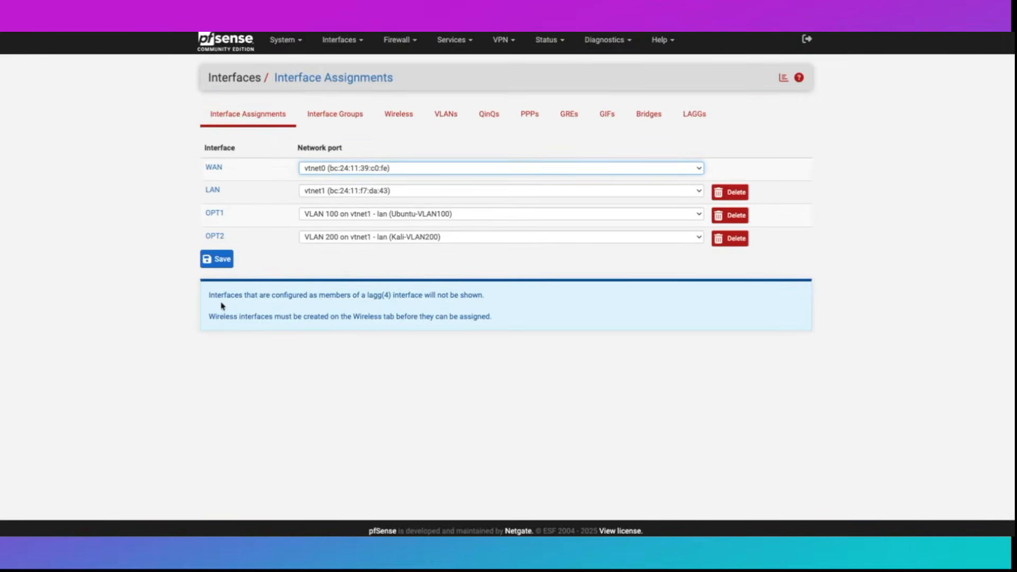
pyautogui.click(215, 213)
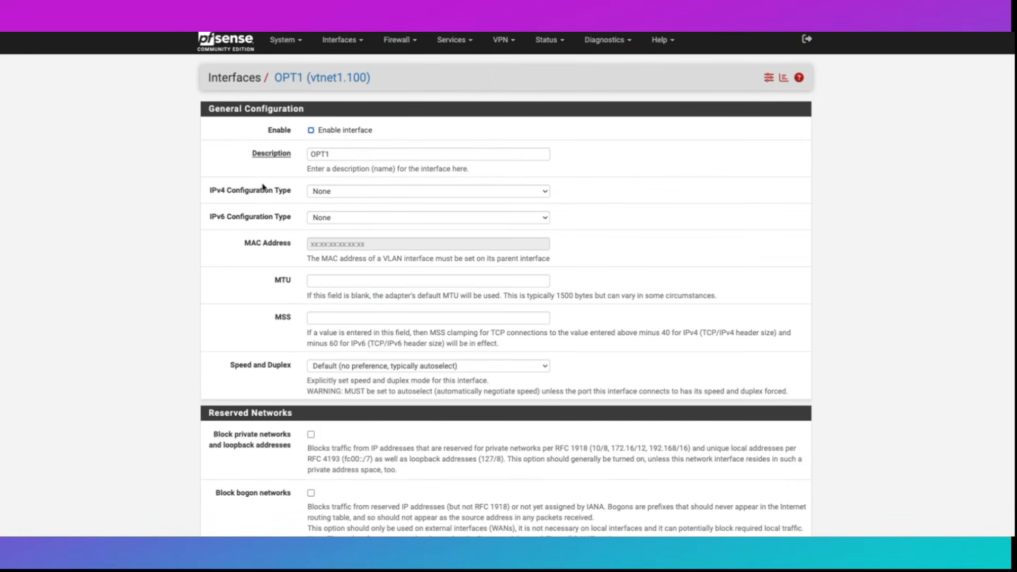
# - Give OPT1 a static IPv4 address of 192.168.100.1/24 and save it
pyautogui.click(345, 193)
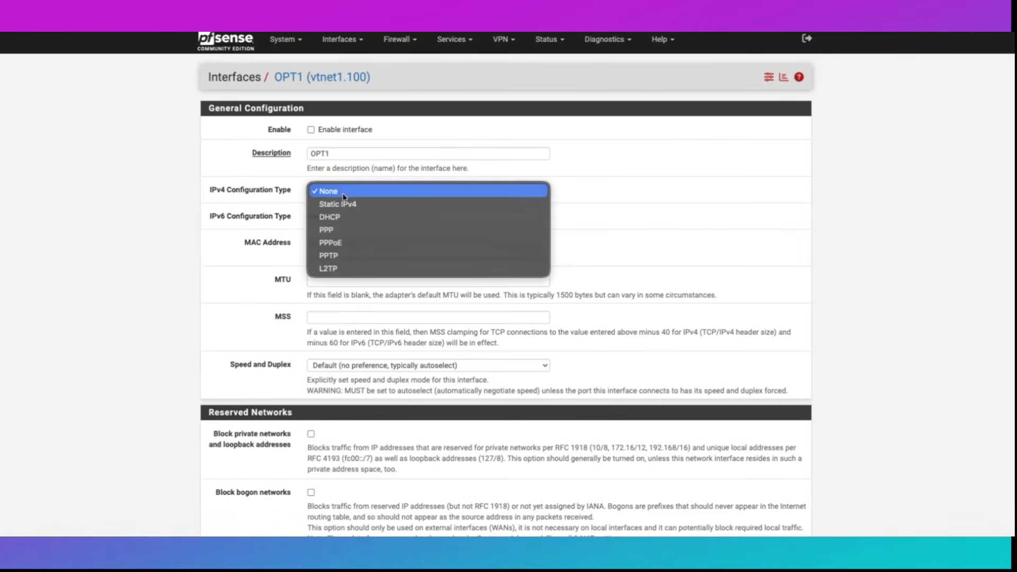
pyautogui.click(338, 204)
pyautogui.scroll(-4, 343, 197)
pyautogui.click(392, 231)
pyautogui.write('192')
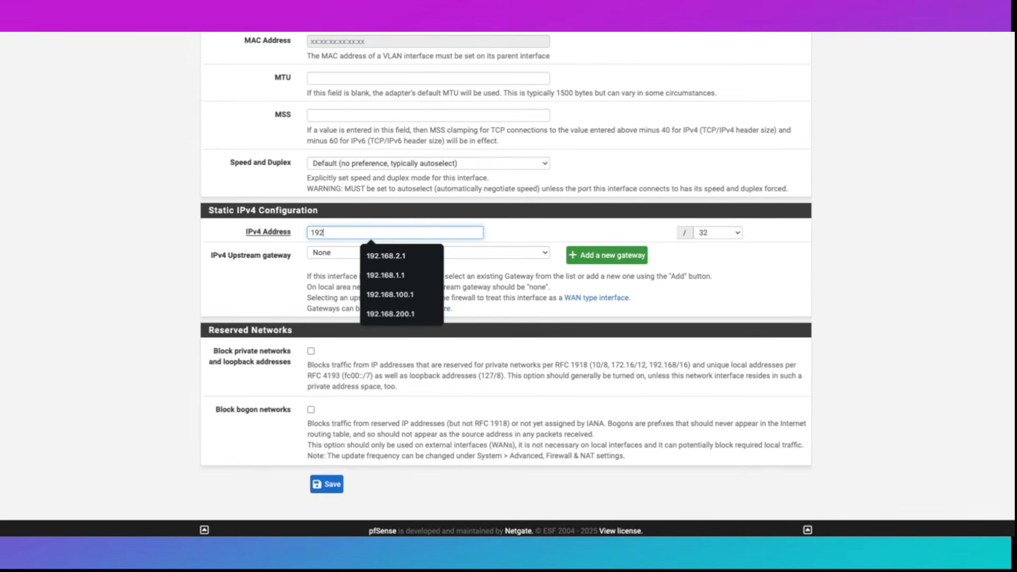
pyautogui.write('.168.100.1')
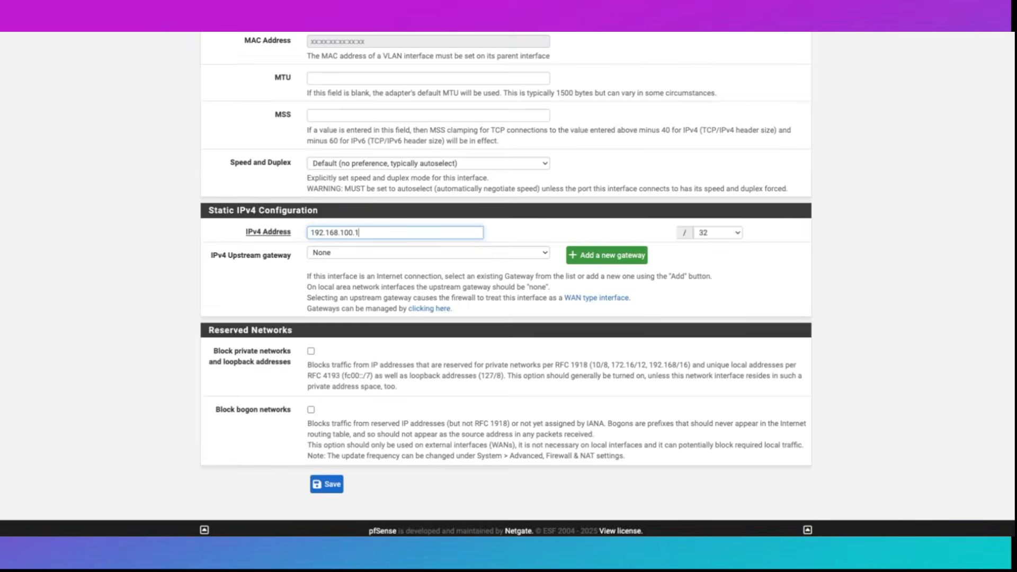
pyautogui.click(712, 240)
pyautogui.click(720, 343)
pyautogui.click(334, 483)
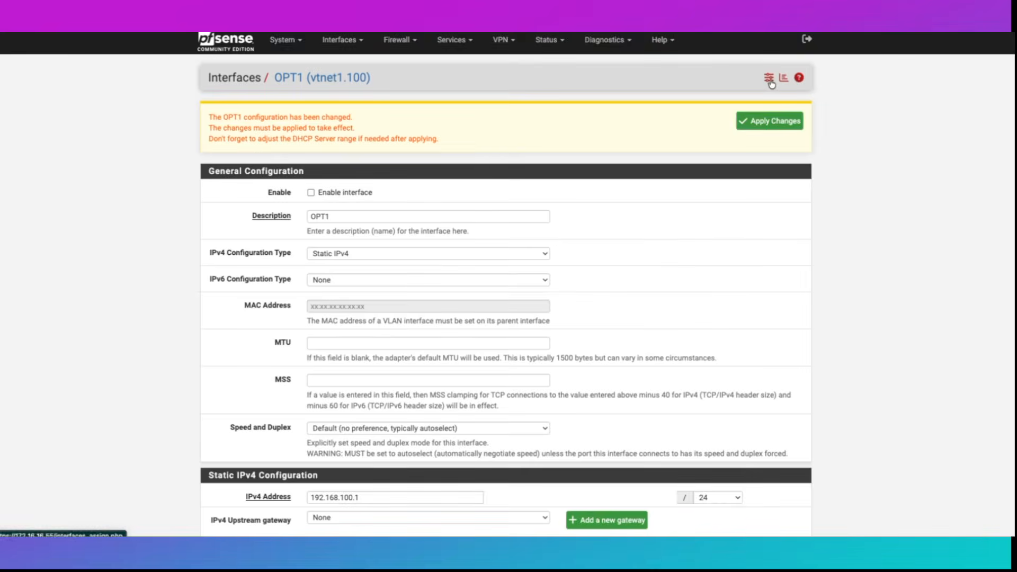
pyautogui.click(235, 77)
# - Give OPT2 a static IPv4 address of 192.168.200.1/24, save and apply
pyautogui.click(214, 236)
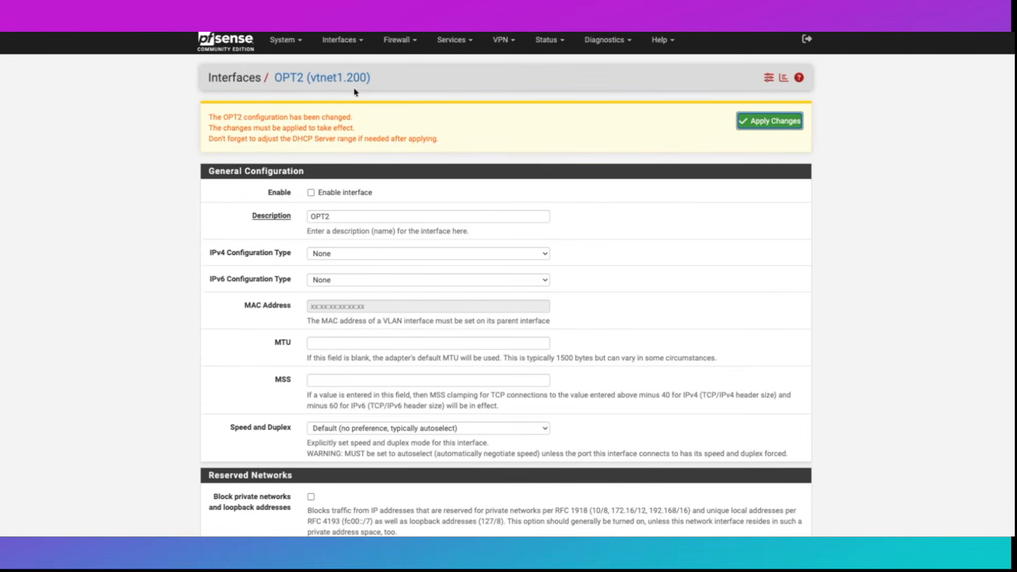
pyautogui.scroll(-1, 354, 92)
pyautogui.click(346, 224)
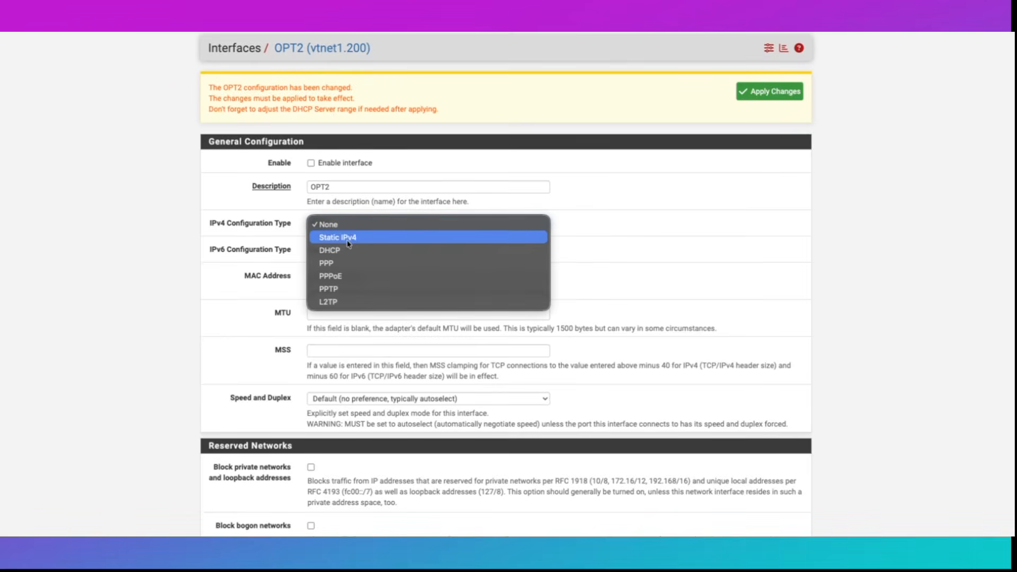
pyautogui.click(349, 240)
pyautogui.scroll(-5, 371, 265)
pyautogui.click(371, 295)
pyautogui.write('192.168.200.1')
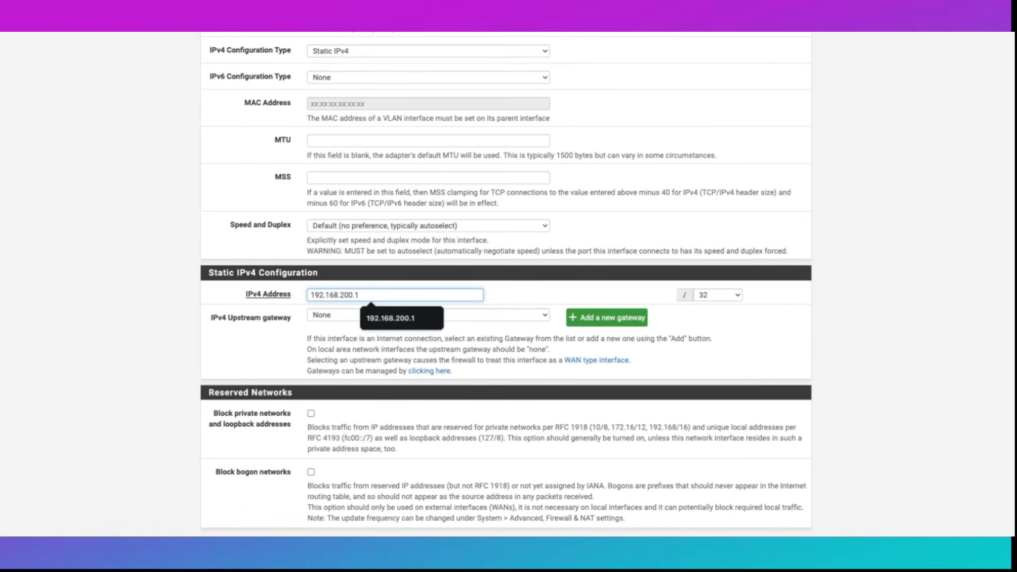
pyautogui.click(713, 297)
pyautogui.click(716, 345)
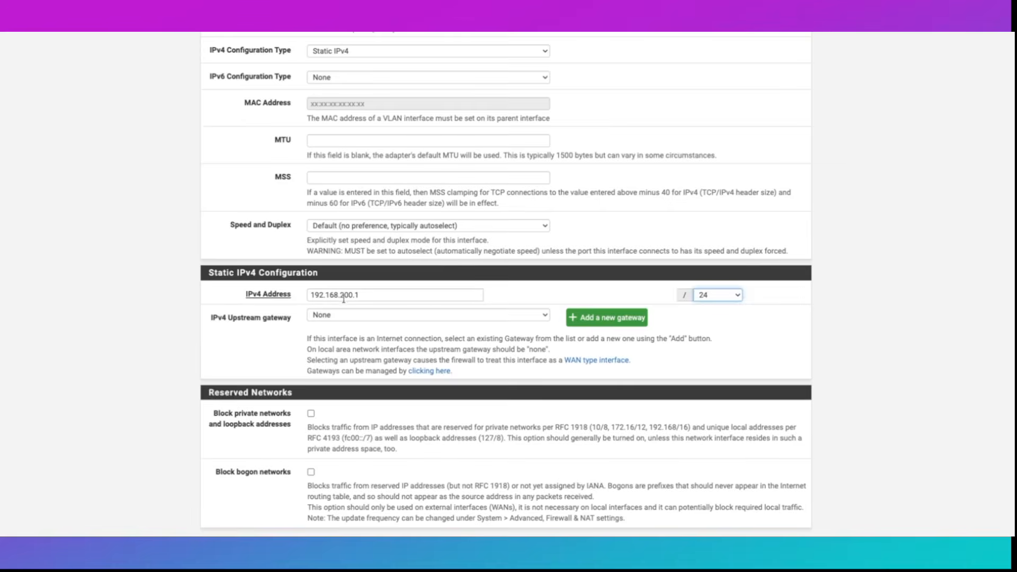
pyautogui.scroll(-2, 588, 383)
pyautogui.click(326, 483)
pyautogui.click(768, 126)
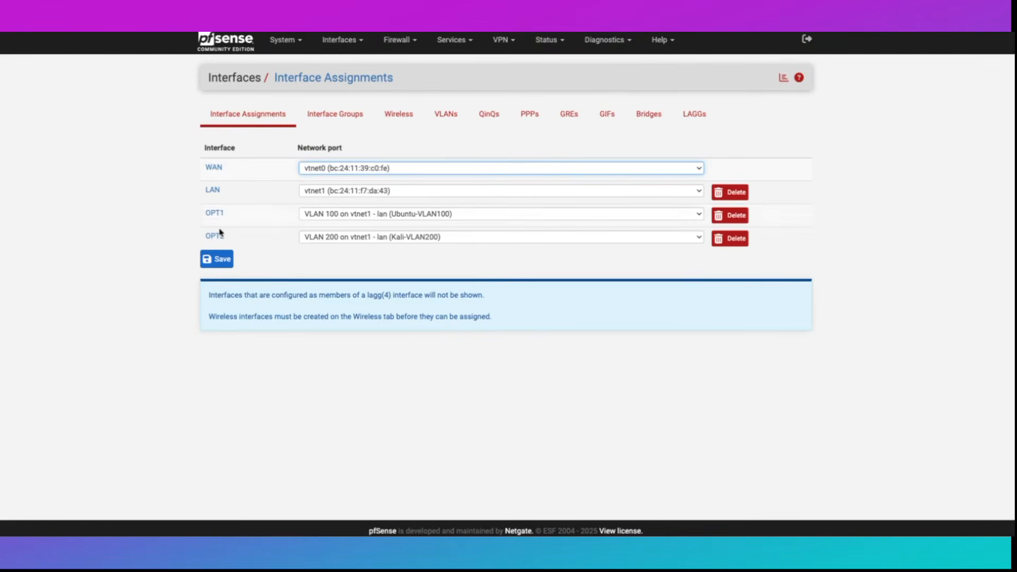
# - Re-save OPT1 and OPT2 with the interfaces enabled and apply both sets of changes
pyautogui.click(215, 212)
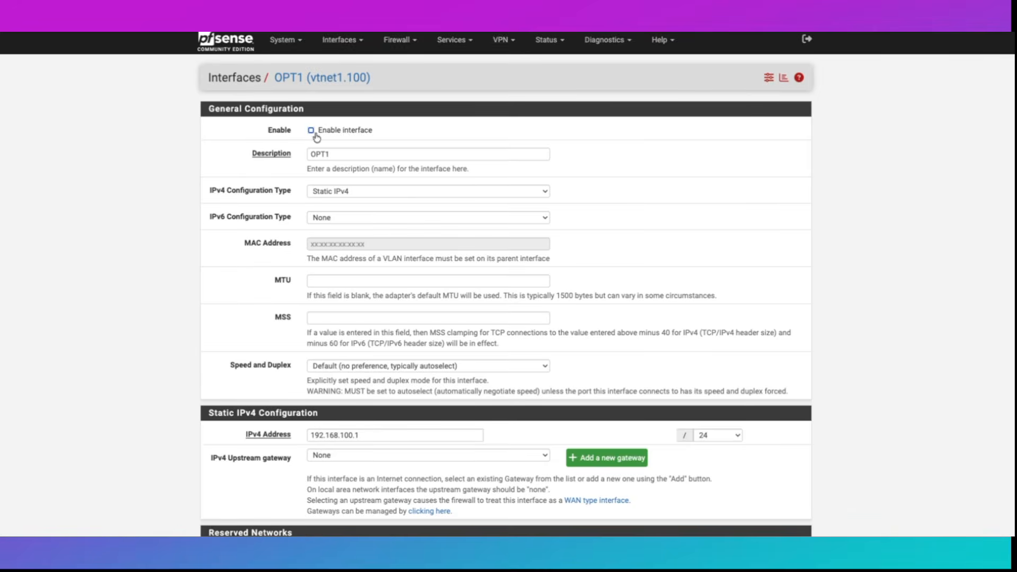
pyautogui.scroll(-5, 286, 341)
pyautogui.click(324, 484)
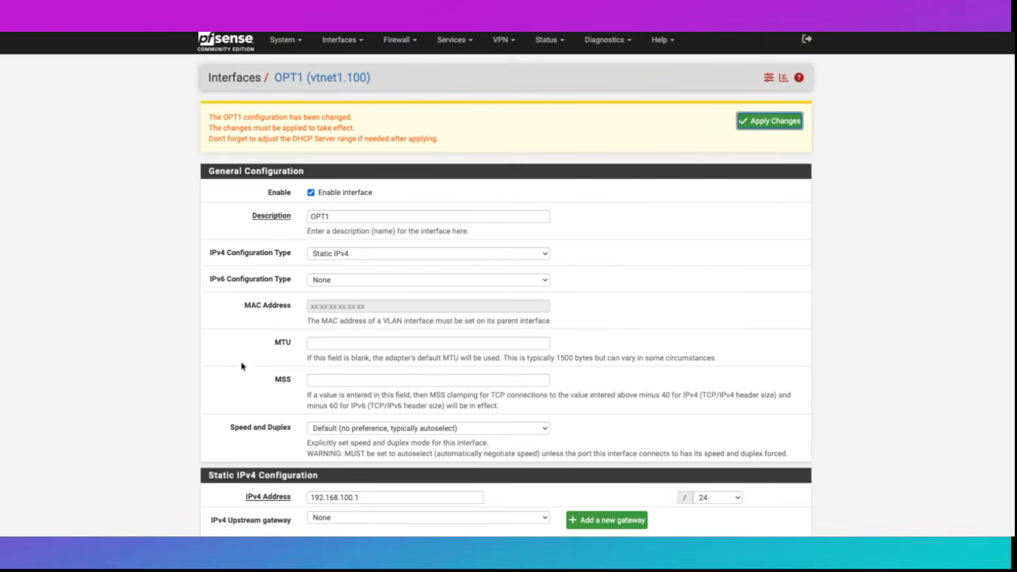
pyautogui.click(776, 122)
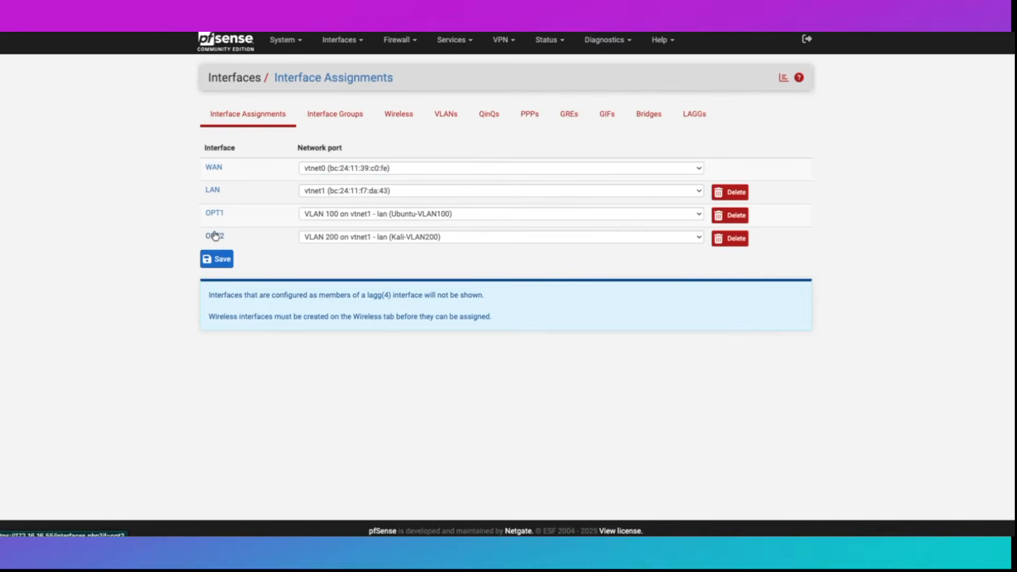
pyautogui.click(215, 236)
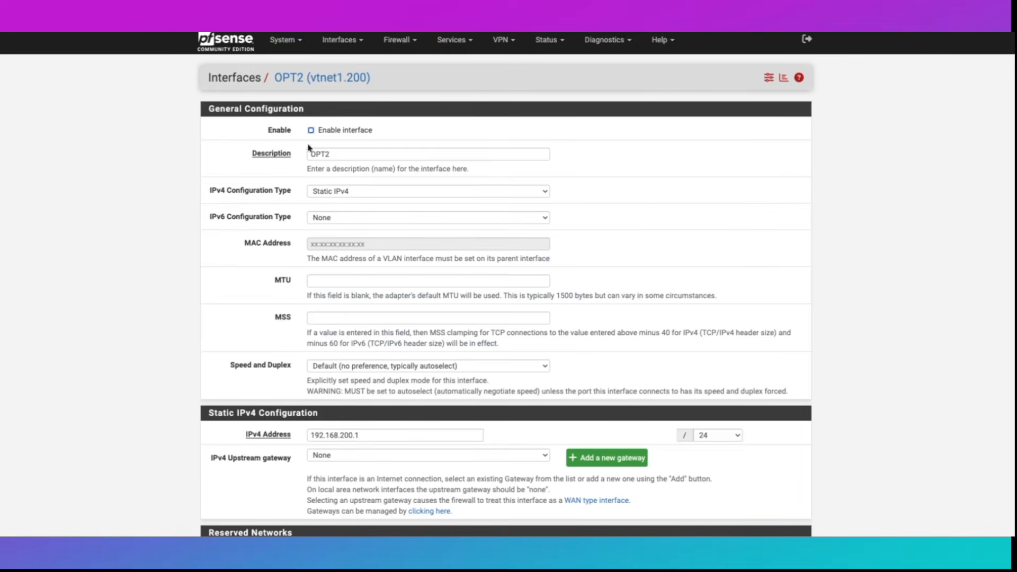
pyautogui.scroll(-4, 315, 139)
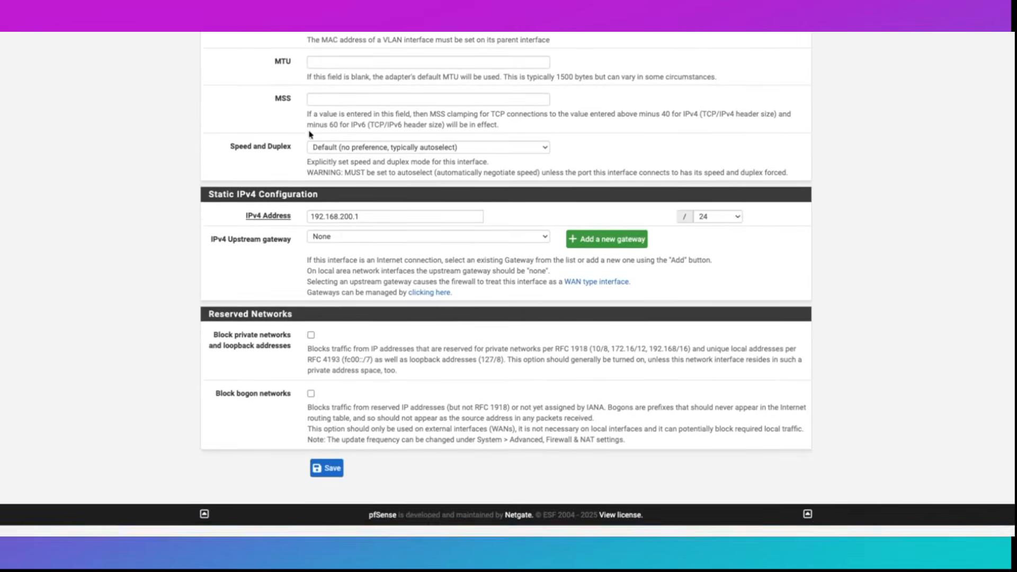
pyautogui.click(327, 483)
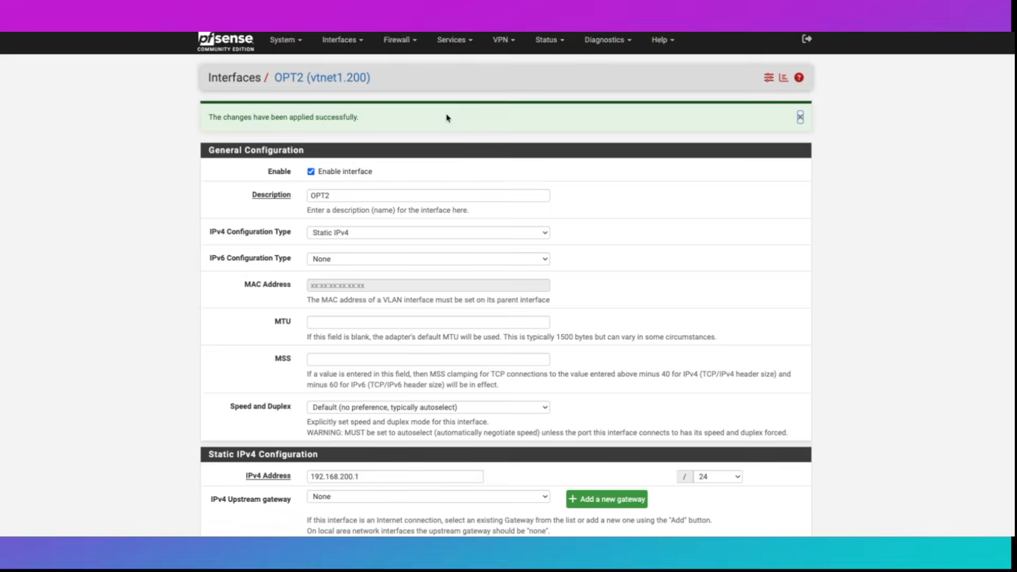
pyautogui.click(453, 39)
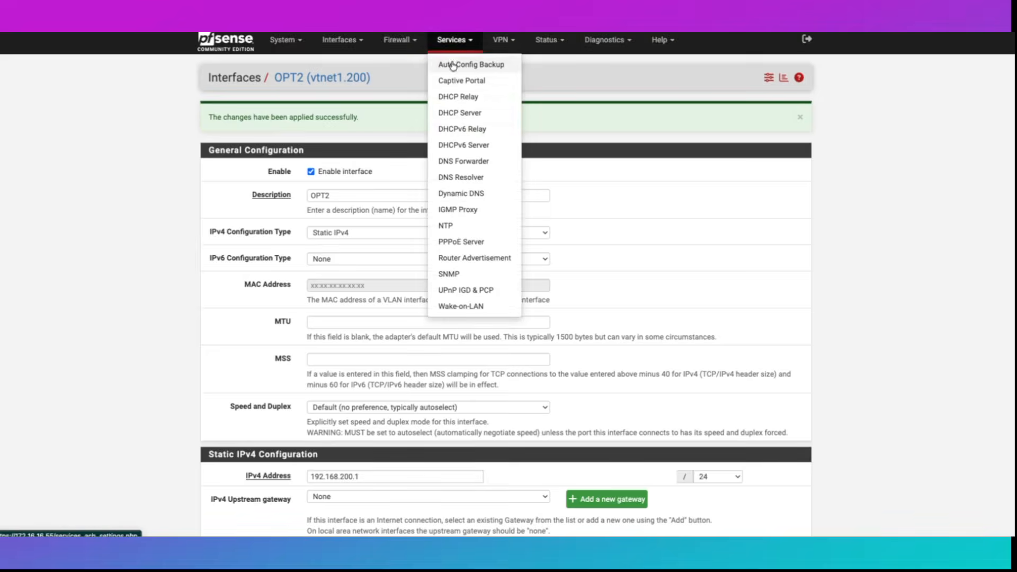
# - Set the OPT1 DHCP pool to start at 192.168.100.10 and save it
pyautogui.click(456, 113)
pyautogui.click(255, 156)
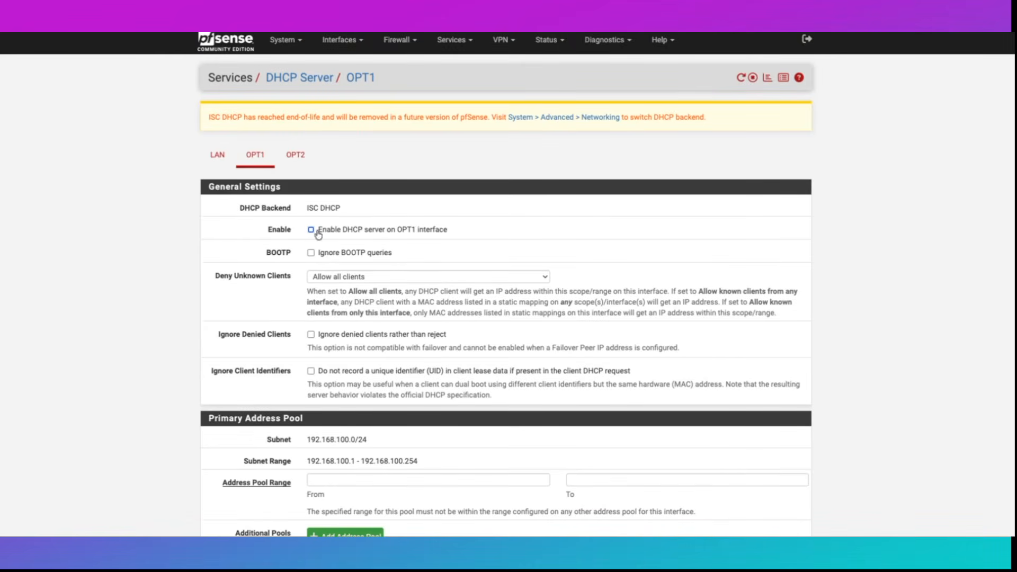
pyautogui.scroll(-3, 304, 238)
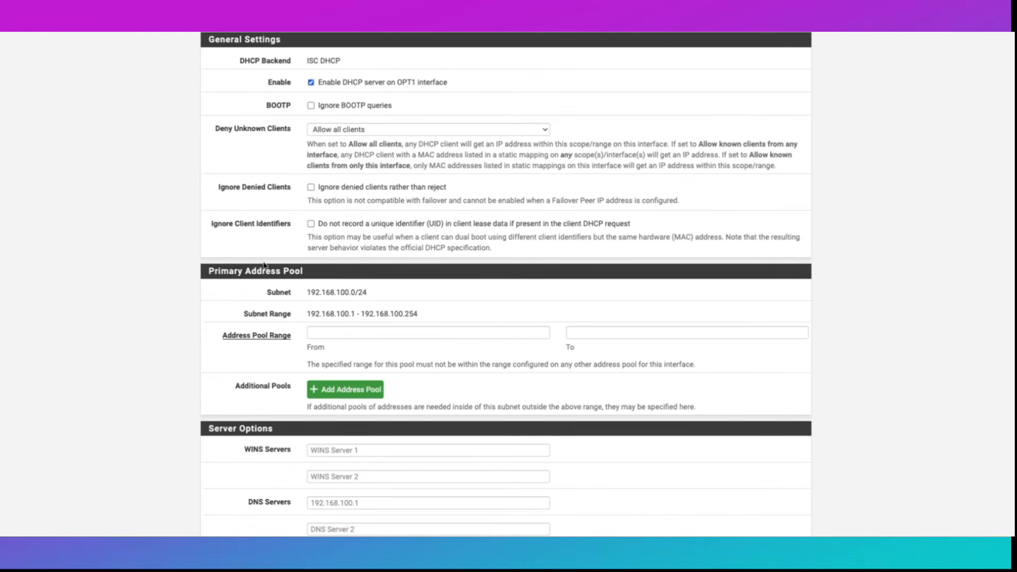
pyautogui.click(337, 335)
pyautogui.write('192.168.100.10')
pyautogui.press('Tab')
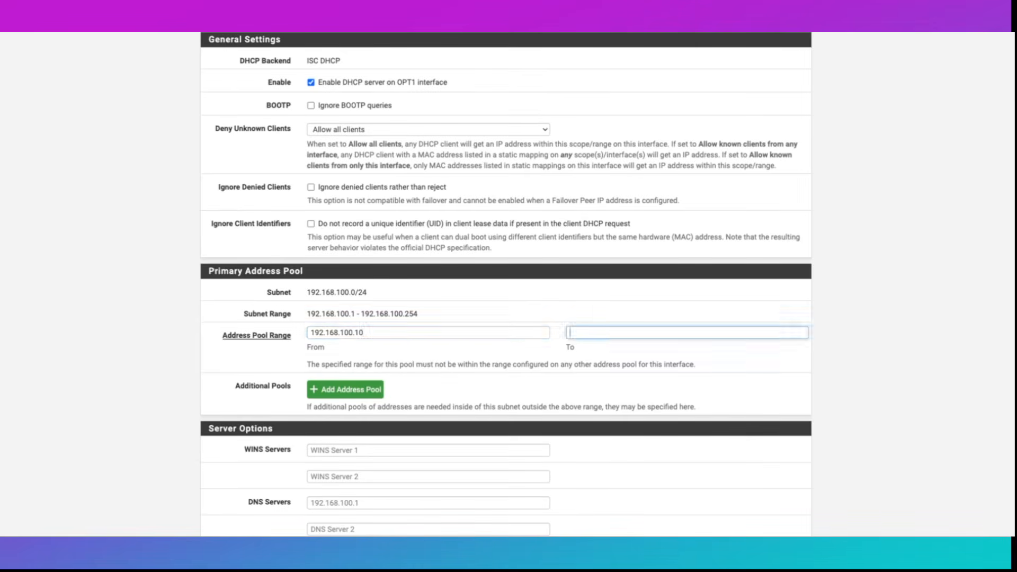
pyautogui.write('192.168.1')
pyautogui.write('00.')
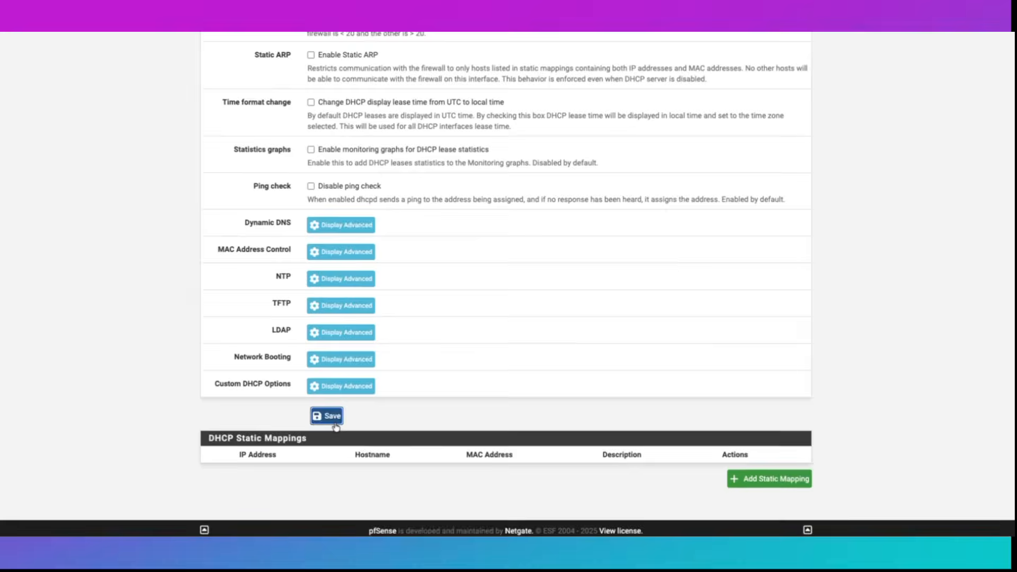
pyautogui.click(325, 415)
# - Enable DHCP on OPT2 with pool 192.168.200.10–192.168.200.150, save and apply
pyautogui.click(297, 208)
pyautogui.scroll(-1, 298, 211)
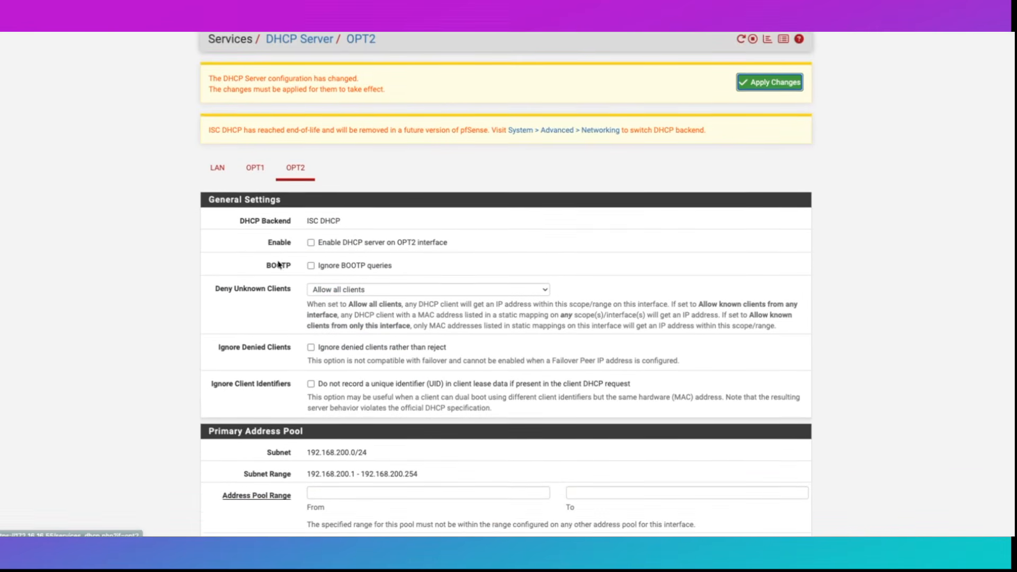
pyautogui.click(311, 221)
pyautogui.scroll(-2, 276, 333)
pyautogui.click(343, 350)
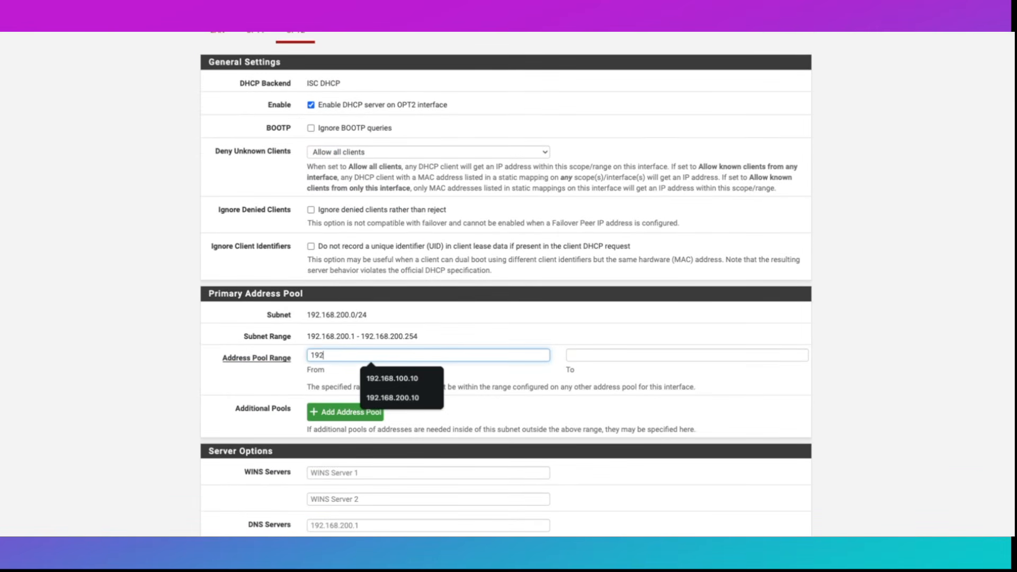
pyautogui.write('192.168.200.')
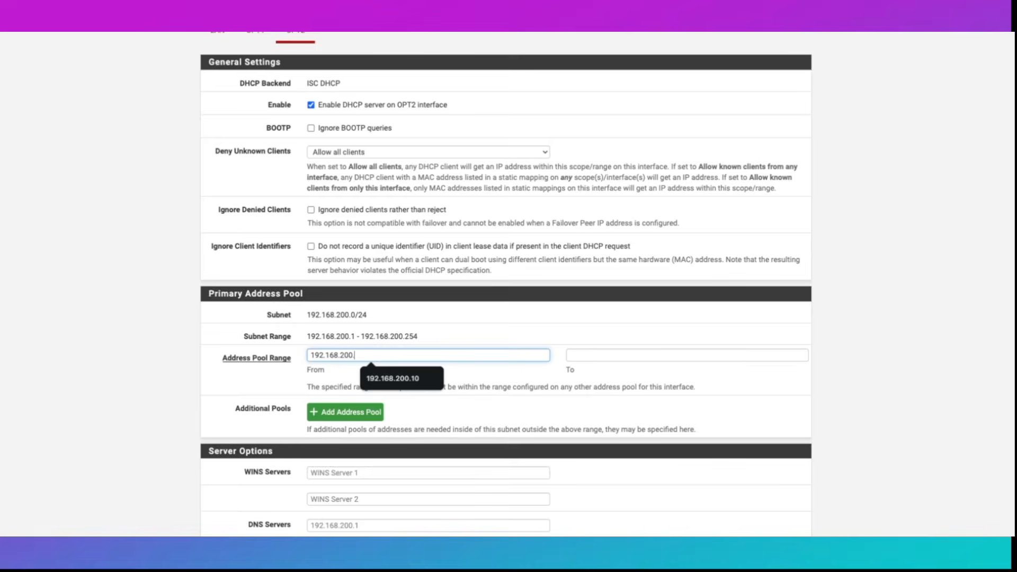
pyautogui.write('10')
pyautogui.press('Tab')
pyautogui.write('192.168.200.150')
pyautogui.scroll(-15, 322, 418)
pyautogui.click(322, 420)
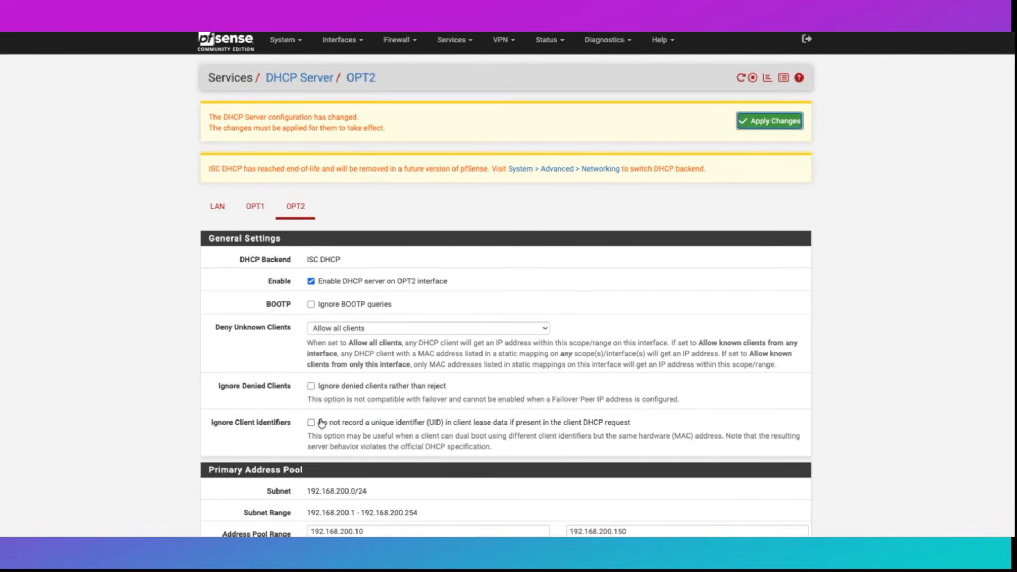
pyautogui.click(782, 126)
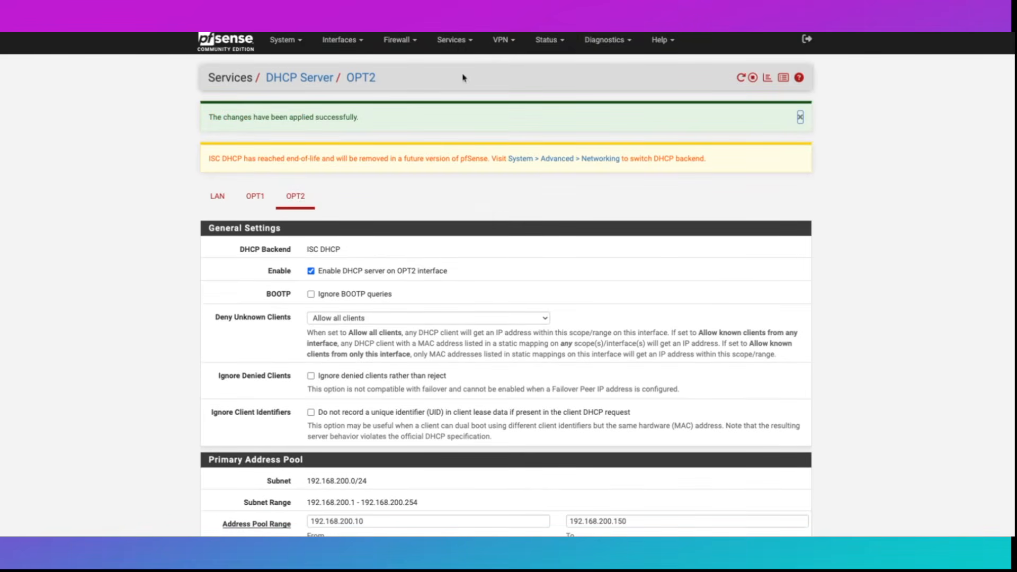
pyautogui.click(453, 42)
# - Copy the LAN default allow rule to OPT1 with source OPT1 subnets and description VLAN100, then apply
pyautogui.click(397, 43)
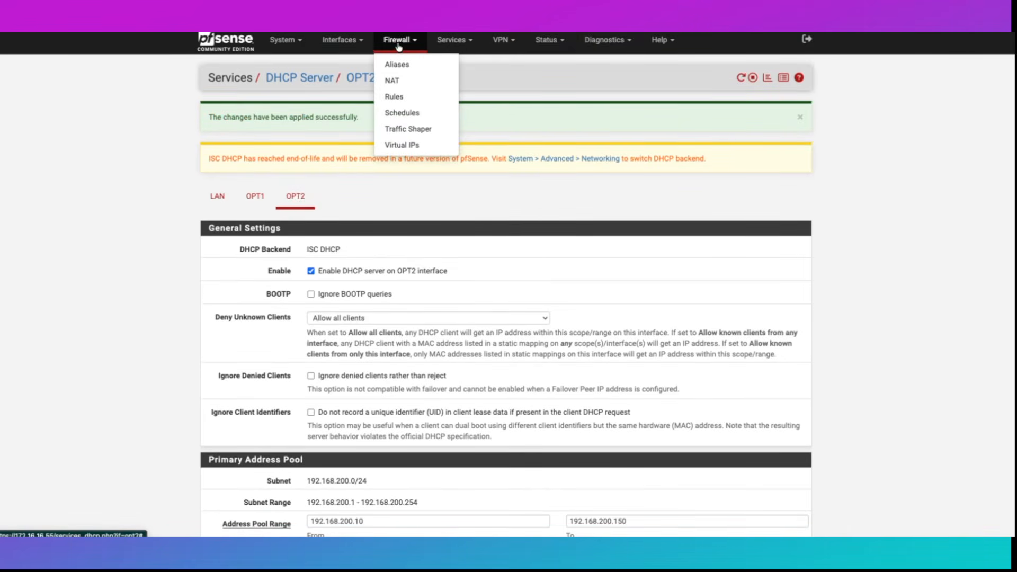
pyautogui.click(394, 97)
pyautogui.click(304, 114)
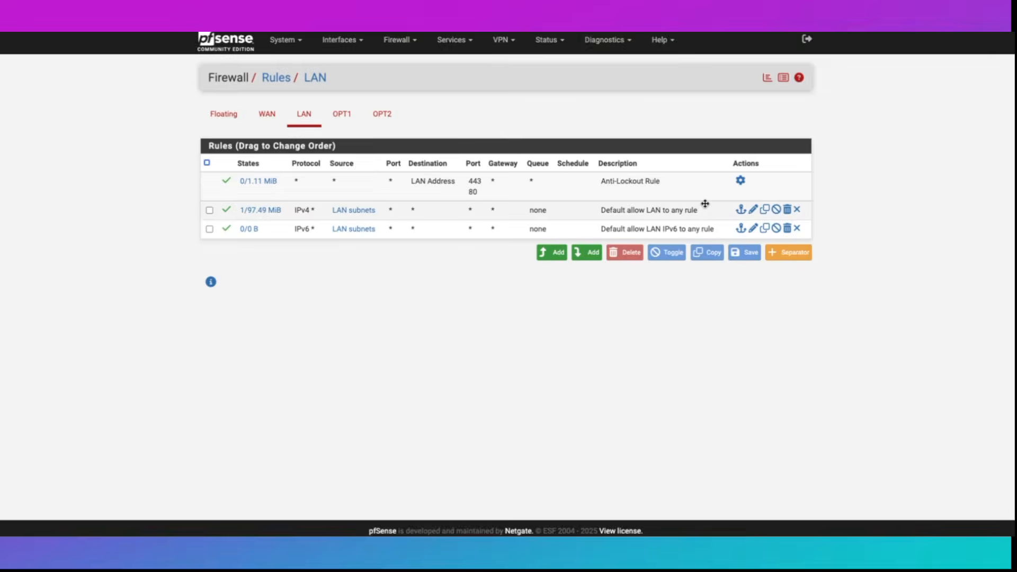
pyautogui.click(765, 211)
pyautogui.click(337, 229)
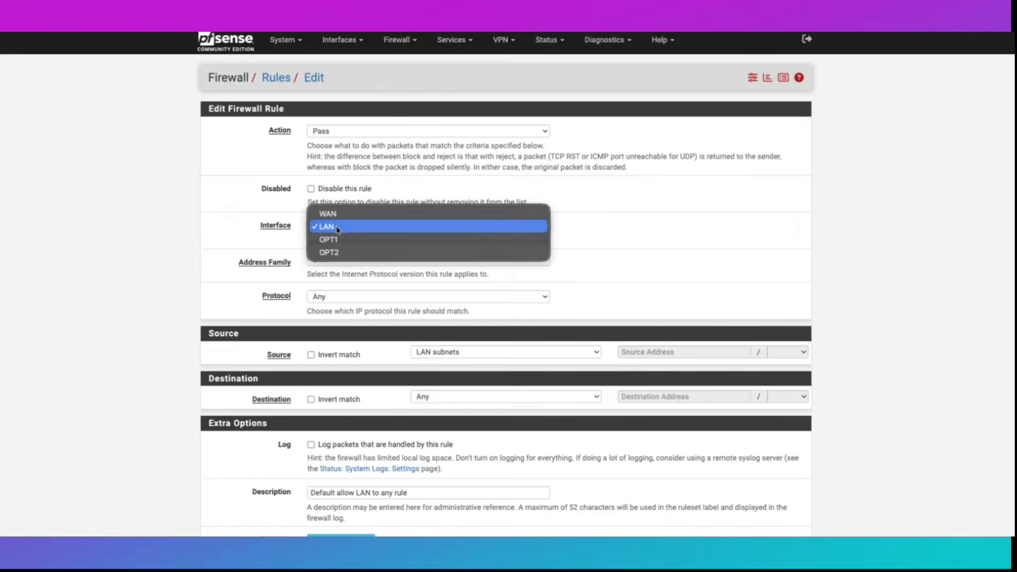
pyautogui.click(331, 239)
pyautogui.scroll(-2, 582, 262)
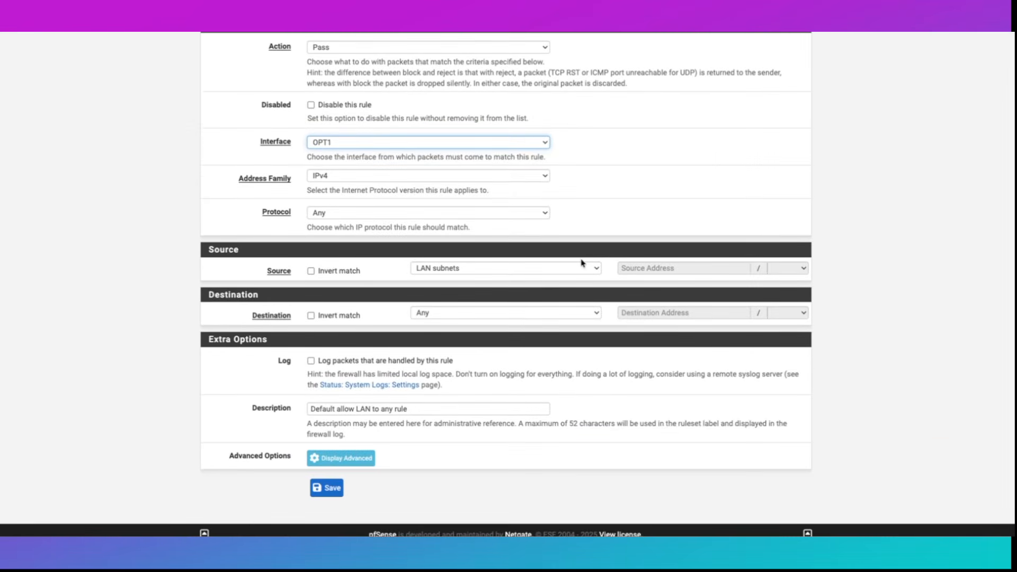
pyautogui.click(485, 270)
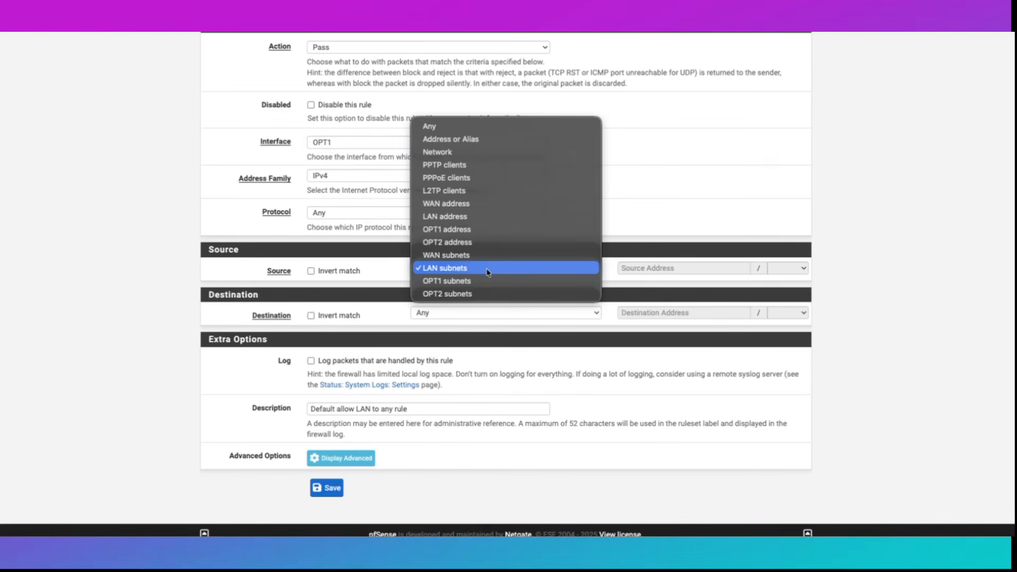
pyautogui.click(481, 284)
pyautogui.scroll(-1, 481, 286)
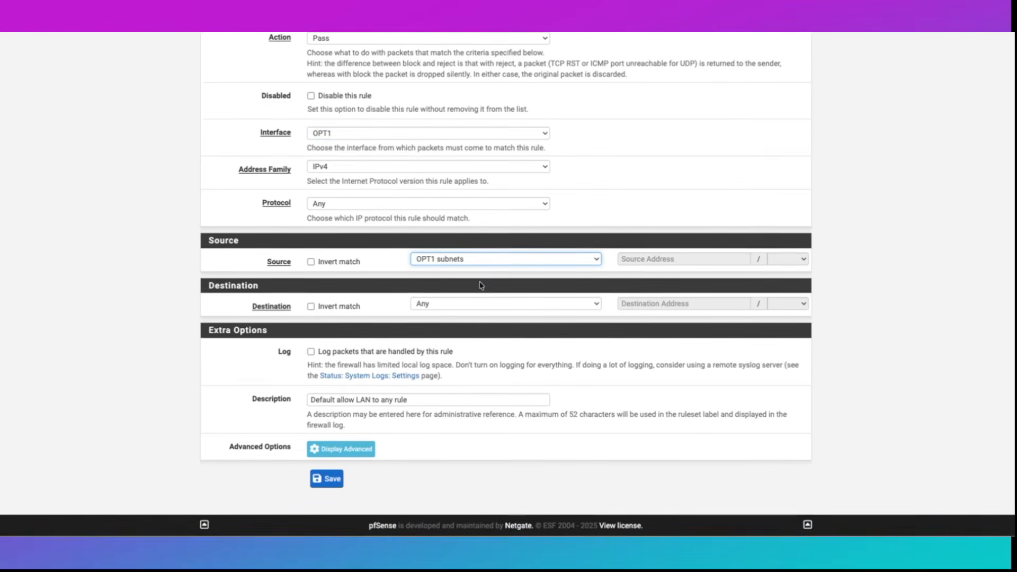
pyautogui.moveTo(371, 404); pyautogui.dragTo(359, 405)
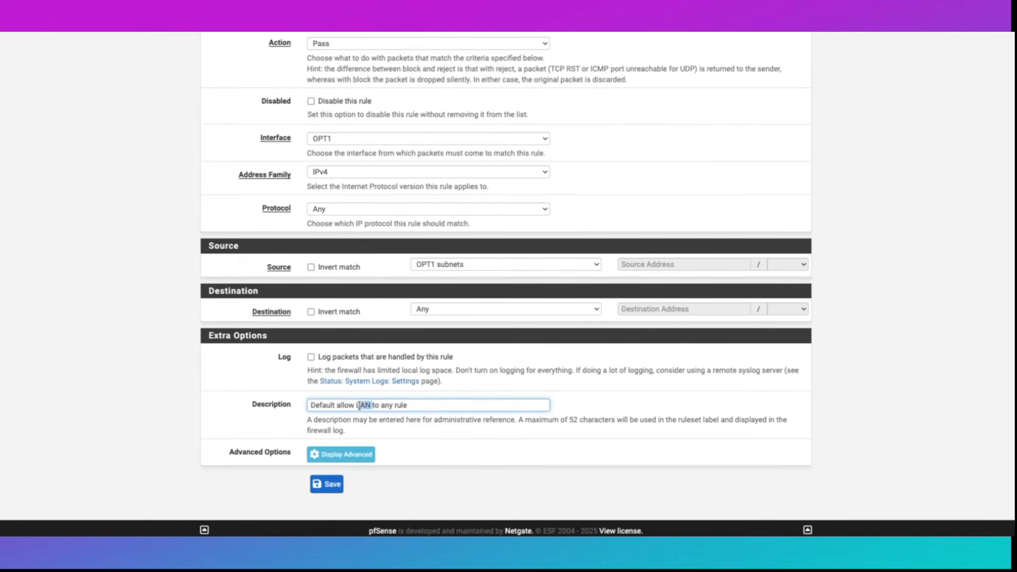
pyautogui.write('VLAN100')
pyautogui.click(329, 484)
pyautogui.click(782, 118)
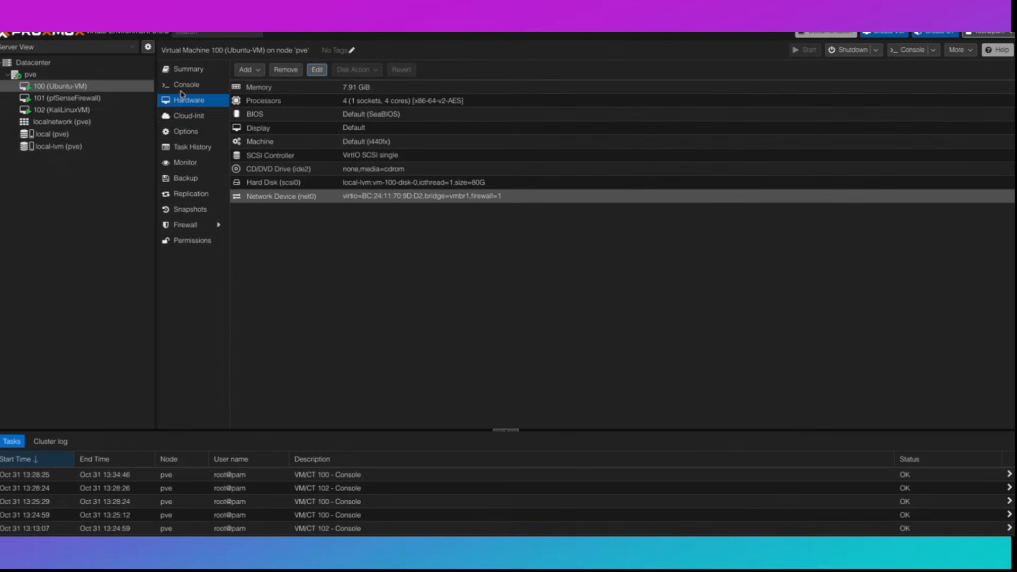
# - Run ifconfig in the Ubuntu VM's console and confirm ens18 is still at 192.168.1.101
pyautogui.click(189, 85)
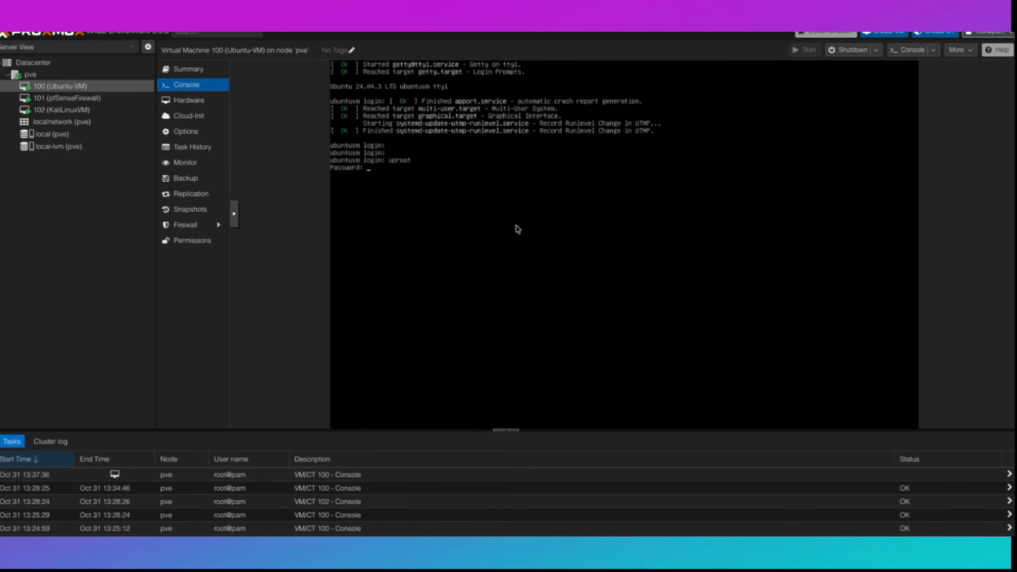
pyautogui.write('l')
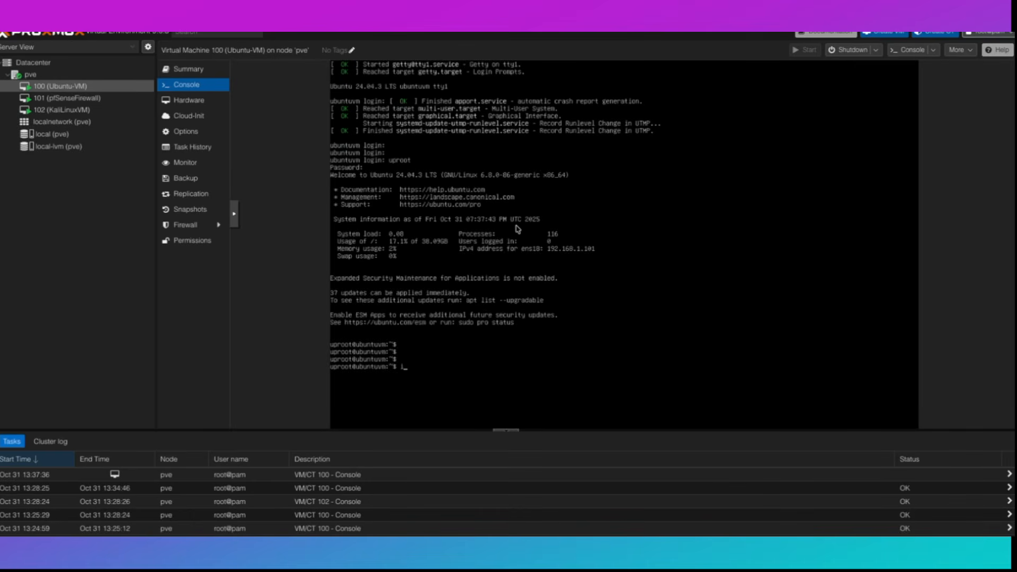
pyautogui.write('fconfig')
pyautogui.press('Return')
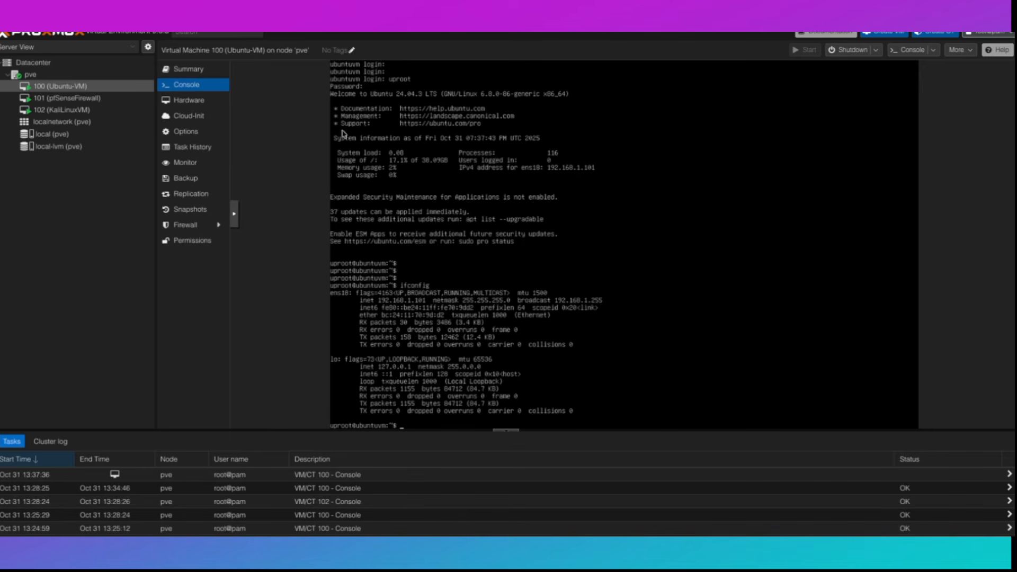
pyautogui.click(194, 101)
# - Set VLAN Tag 100 on the Ubuntu VM's net0 network device
pyautogui.click(284, 197)
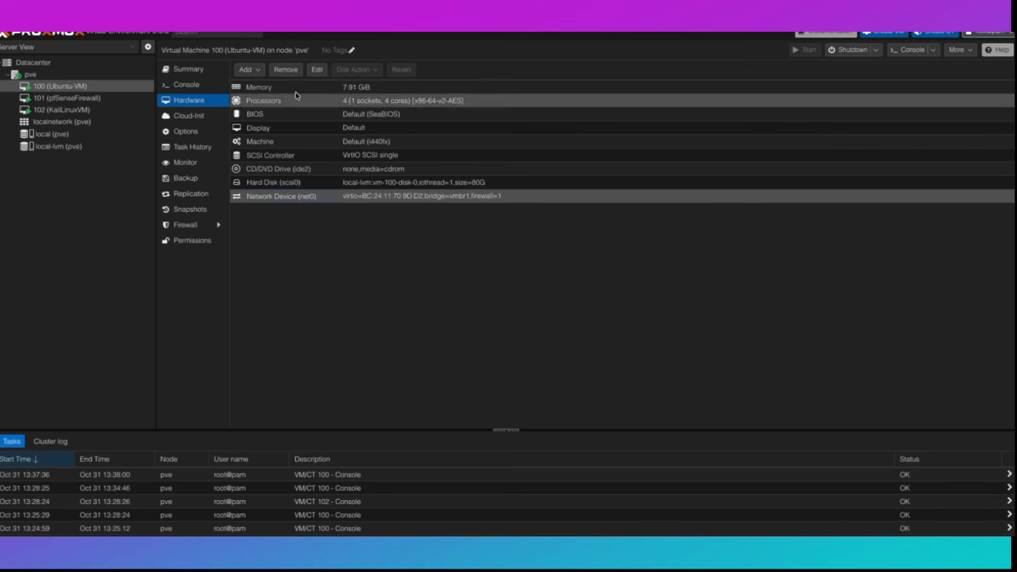
pyautogui.click(318, 71)
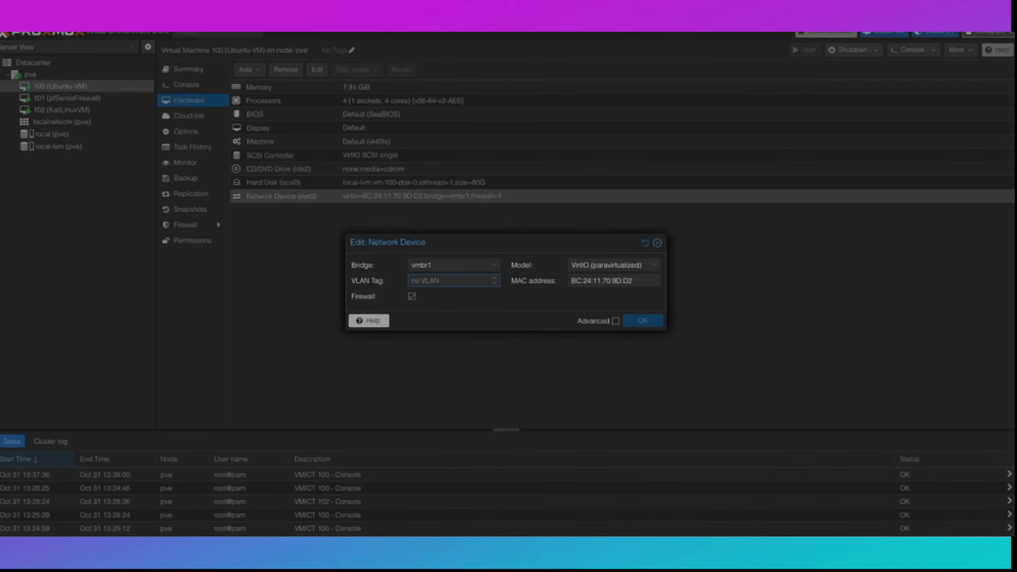
pyautogui.write('100')
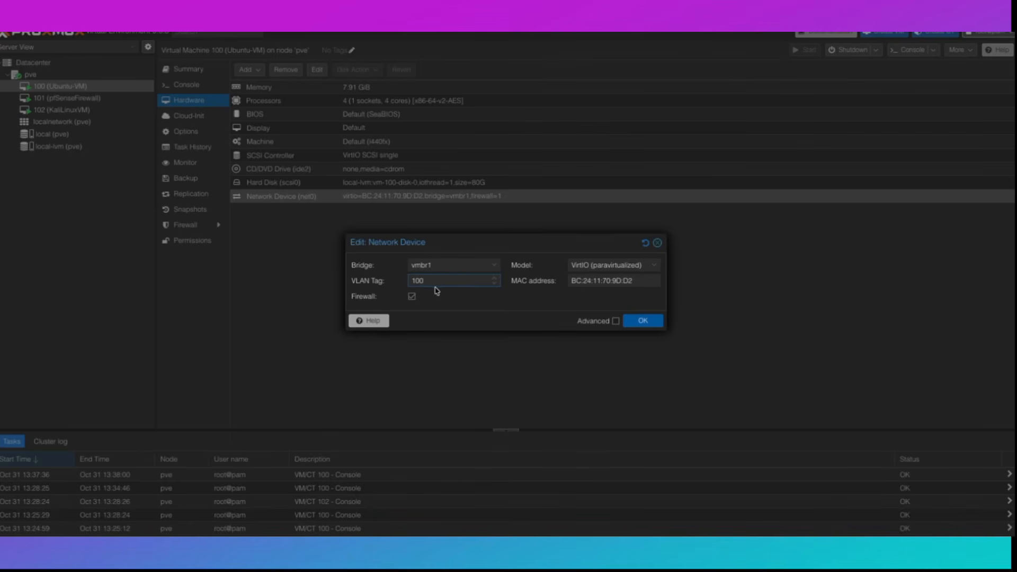
pyautogui.click(652, 323)
# - Confirm Ubuntu's new 192.168.100.10 address and check internet access by pinging google.com
pyautogui.click(187, 84)
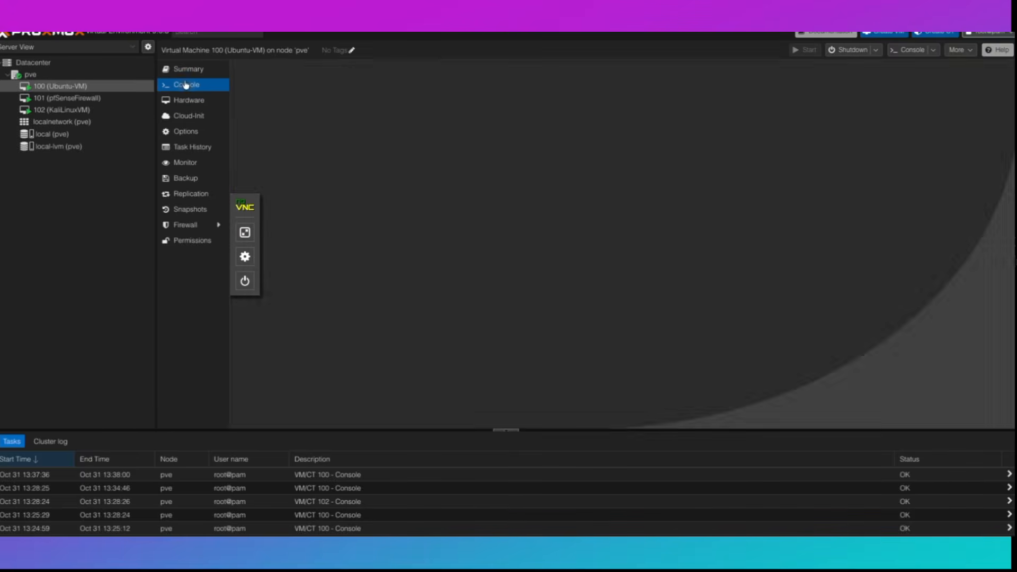
pyautogui.write('ifconfig')
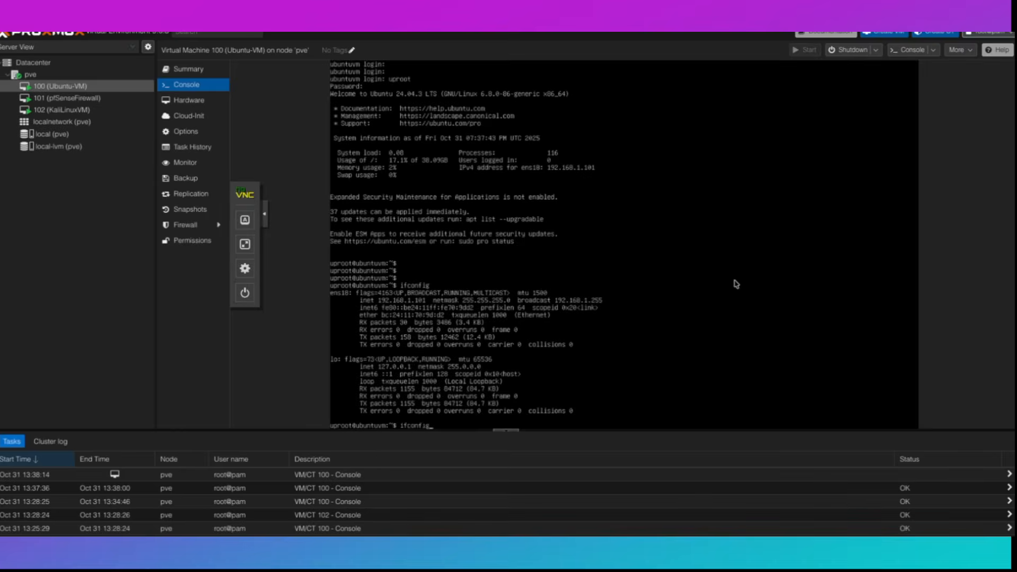
pyautogui.press('Return')
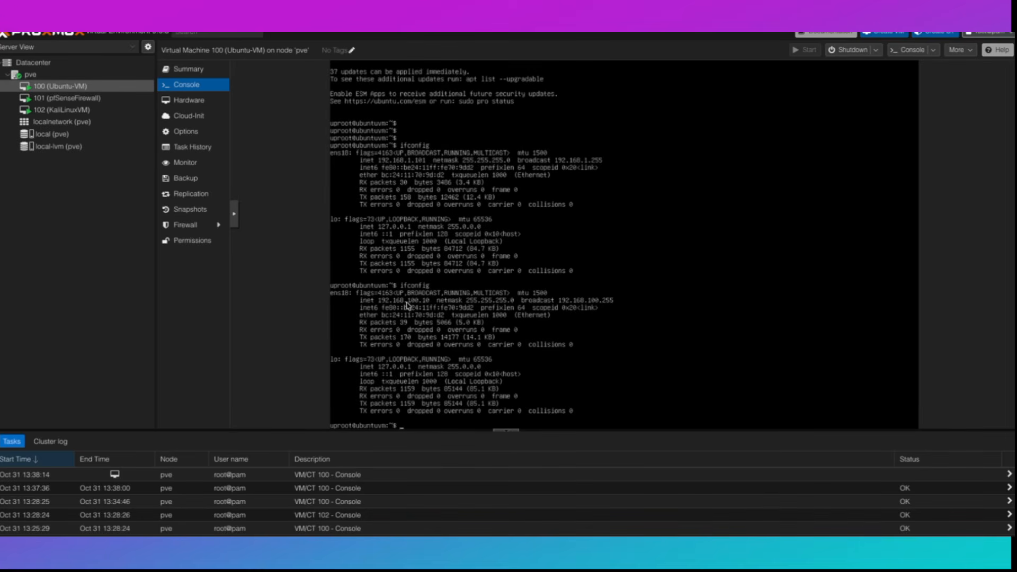
pyautogui.write('ping google.com')
pyautogui.press('Return')
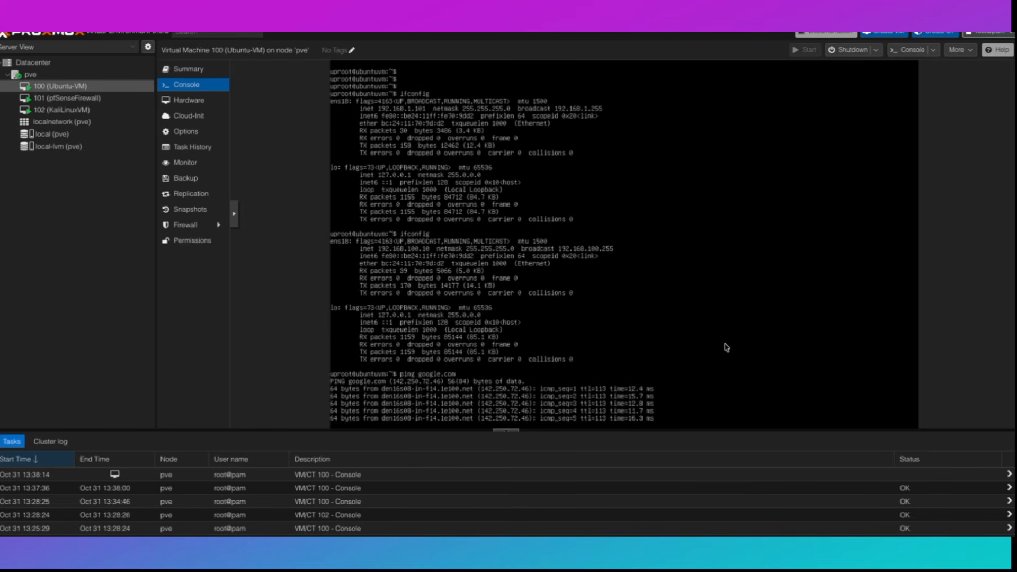
pyautogui.hotkey('ctrl', 'c')
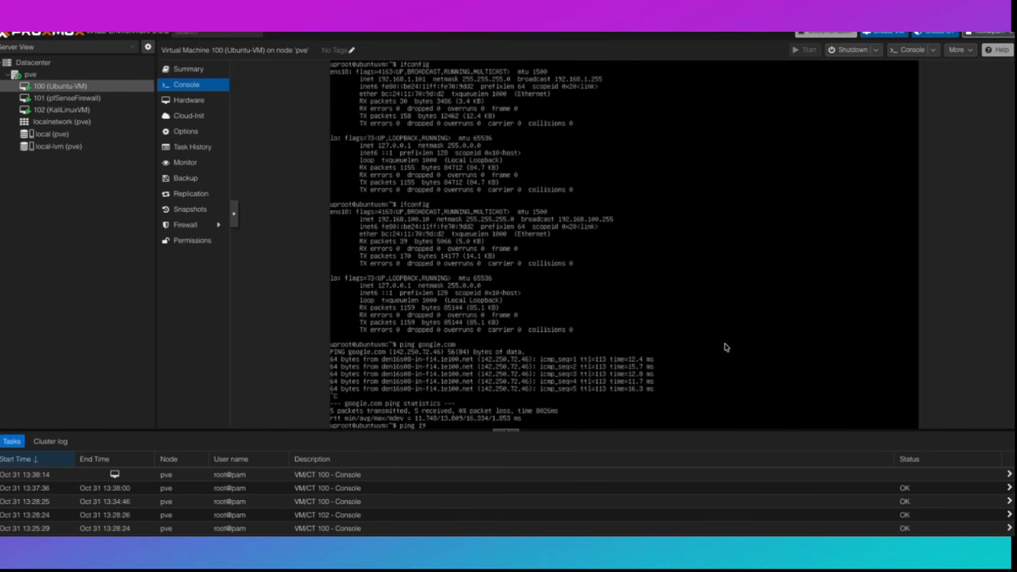
# - Ping the VLAN 100 gateway 192.168.100.1 and then 192.168.1.1 from Ubuntu
pyautogui.write('ping 192.168.100.1')
pyautogui.press('Return')
pyautogui.hotkey('ctrl', 'c')
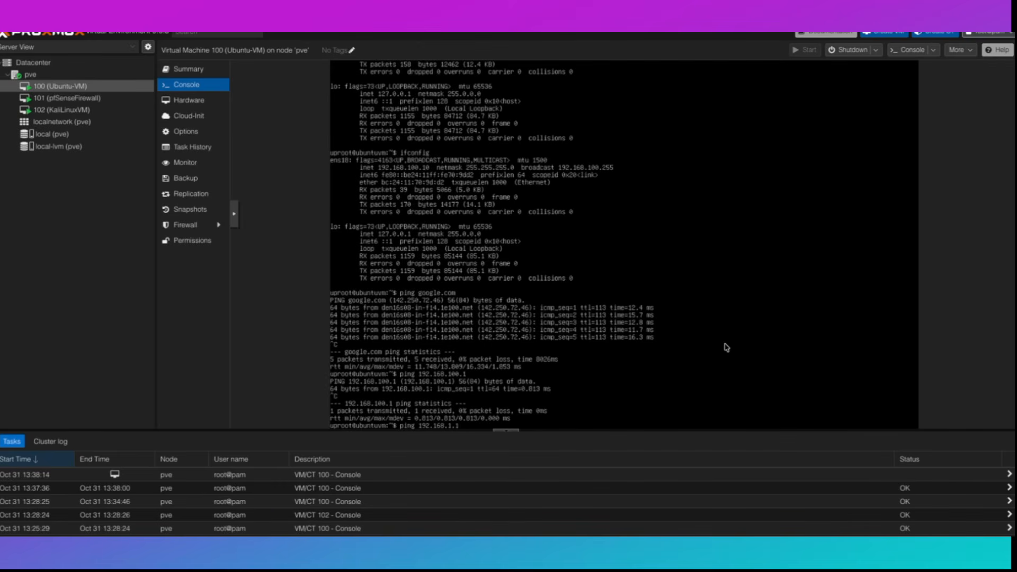
pyautogui.press('Return')
pyautogui.hotkey('ctrl', 'c')
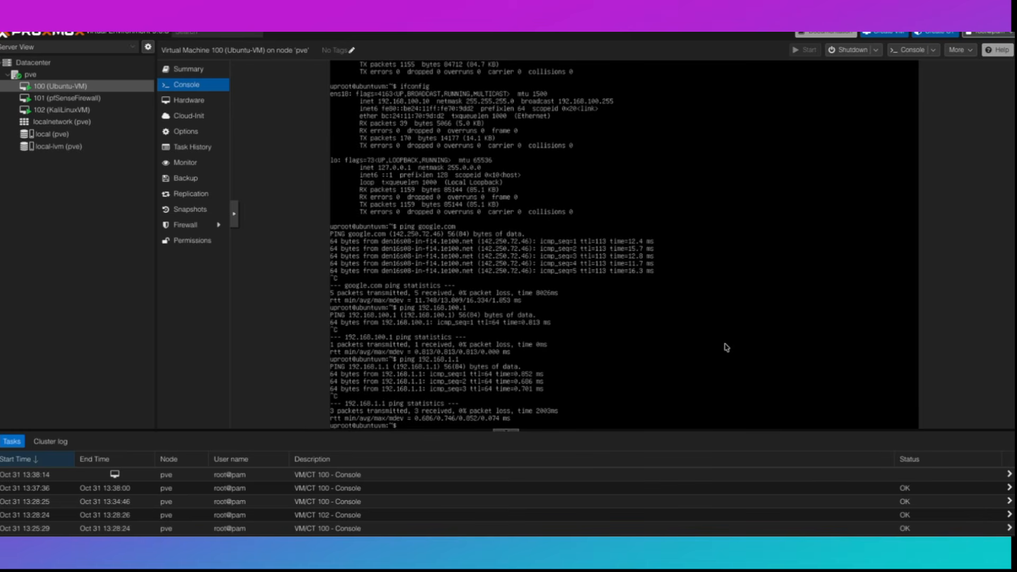
# - Unlock Kali, open a terminal, and note its current address 192.168.1.100
pyautogui.click(60, 111)
pyautogui.write('k')
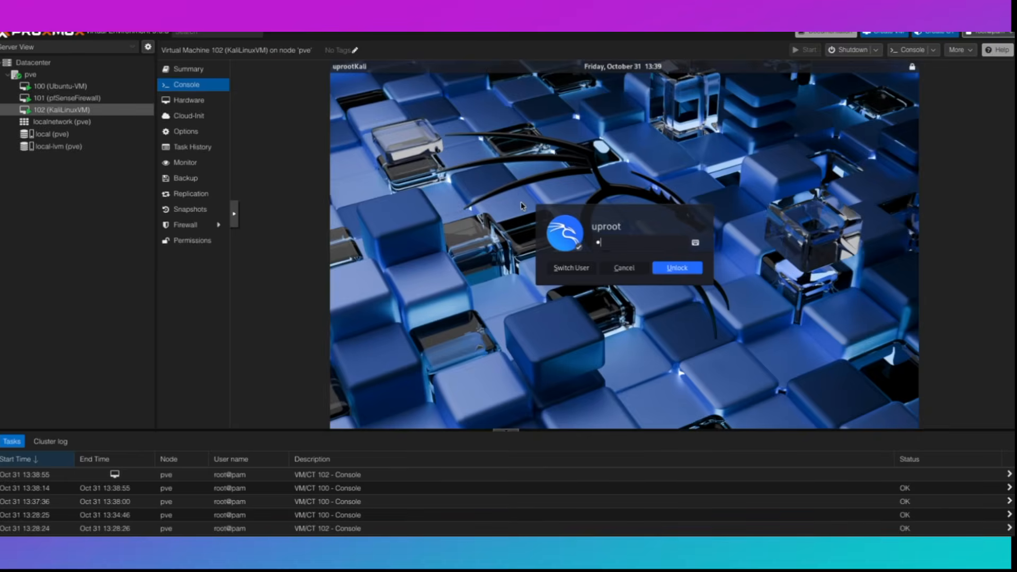
pyautogui.write('•••••••')
pyautogui.press('Return')
pyautogui.click(418, 69)
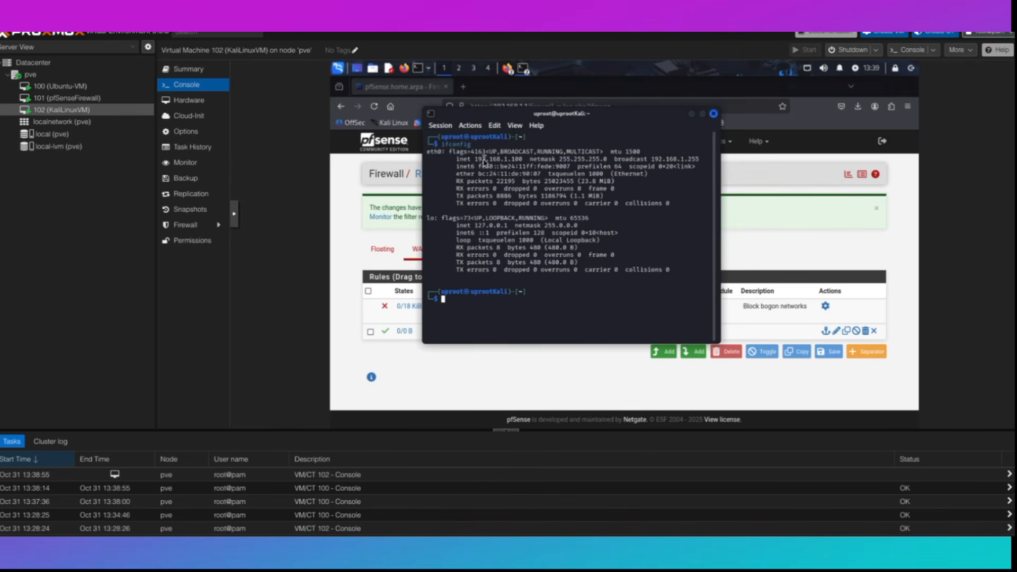
pyautogui.moveTo(477, 159); pyautogui.dragTo(522, 159)
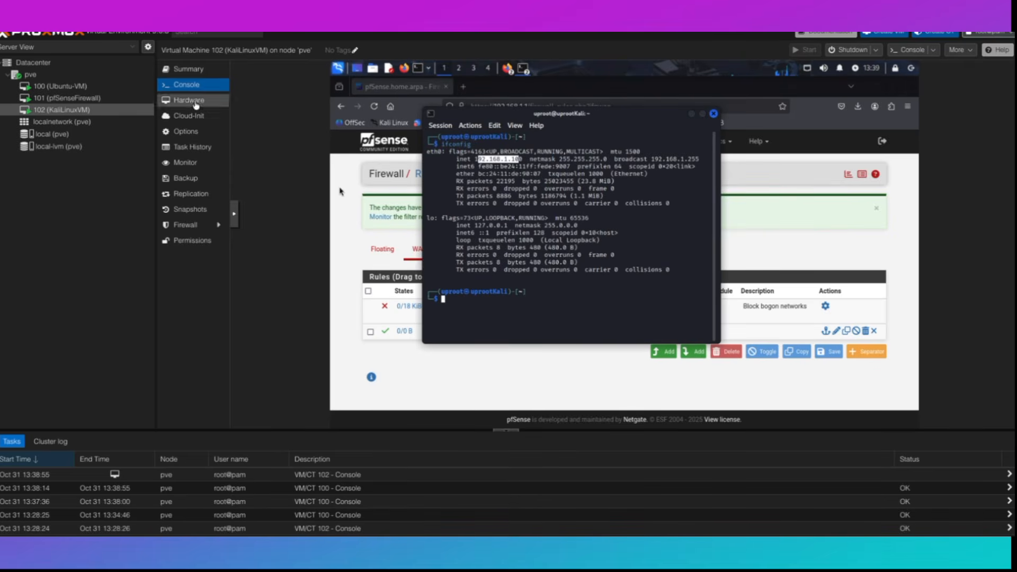
# - Set VLAN Tag 200 on the Kali VM's net0 network device
pyautogui.click(196, 103)
pyautogui.click(268, 196)
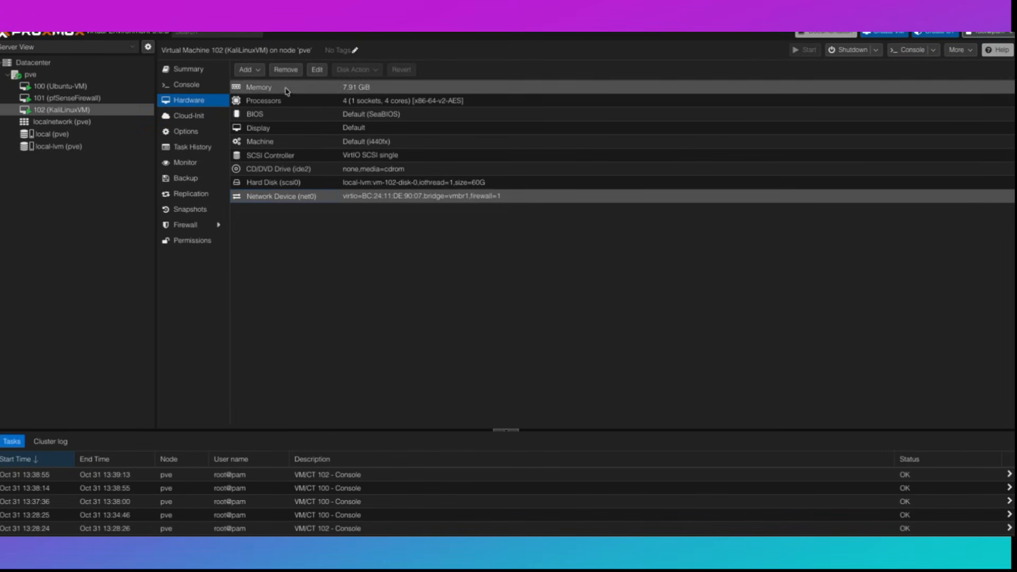
pyautogui.click(317, 70)
pyautogui.click(438, 274)
pyautogui.write('200')
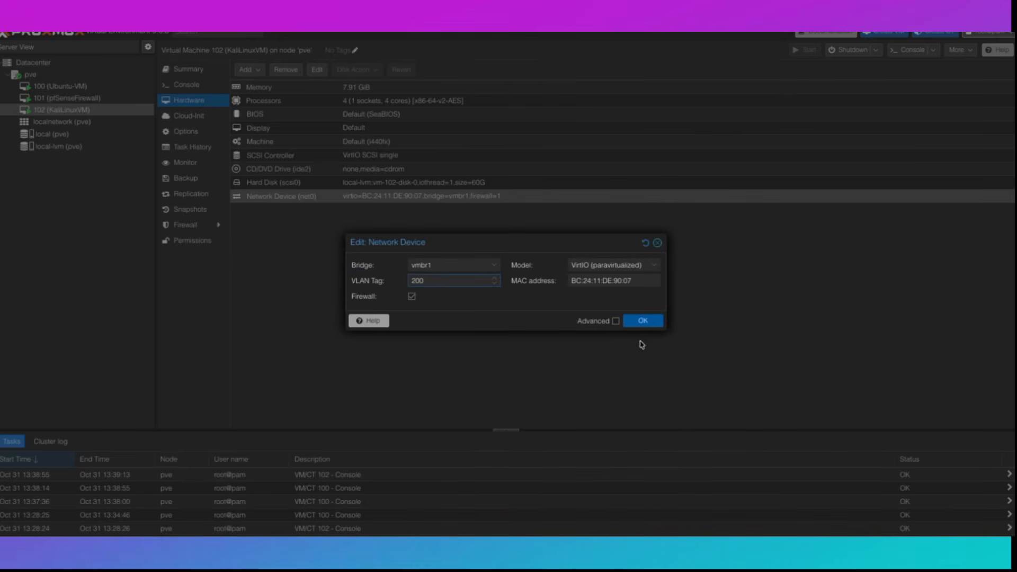
pyautogui.click(643, 320)
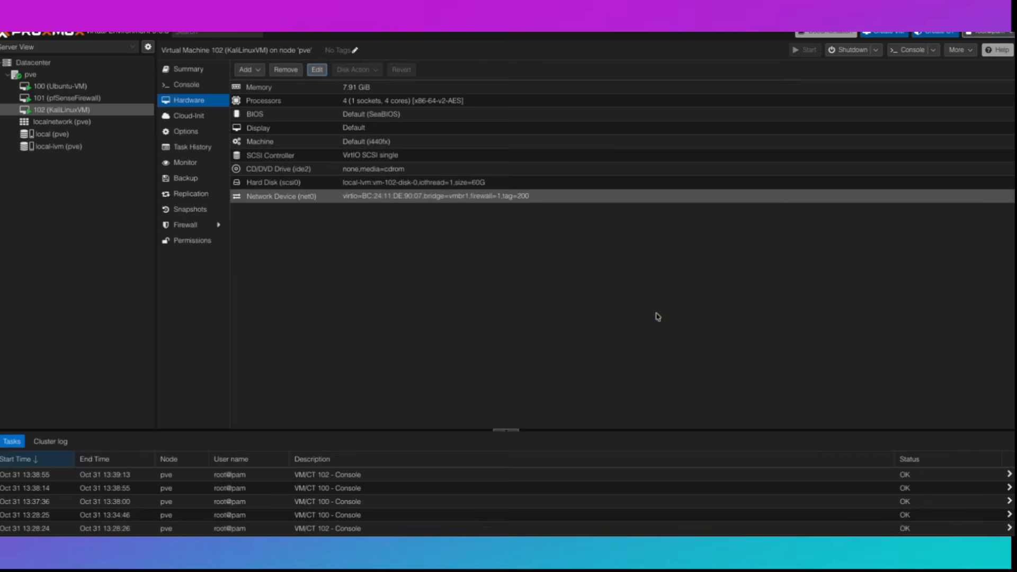
pyautogui.click(186, 85)
# - Rerun ifconfig on Kali to confirm its new address 192.168.200.10
pyautogui.press('Up')
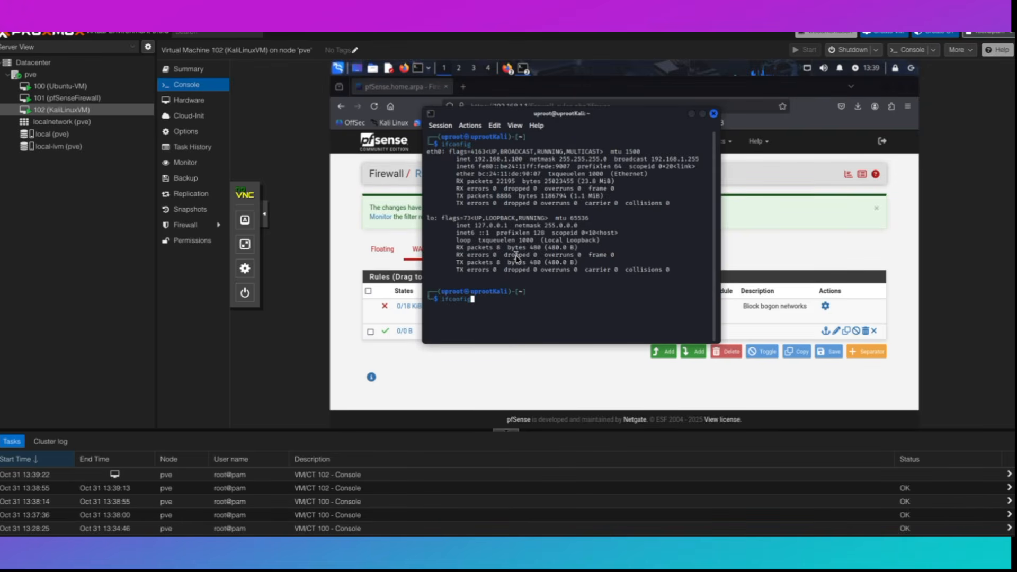
pyautogui.press('Return')
pyautogui.moveTo(477, 196); pyautogui.dragTo(534, 197)
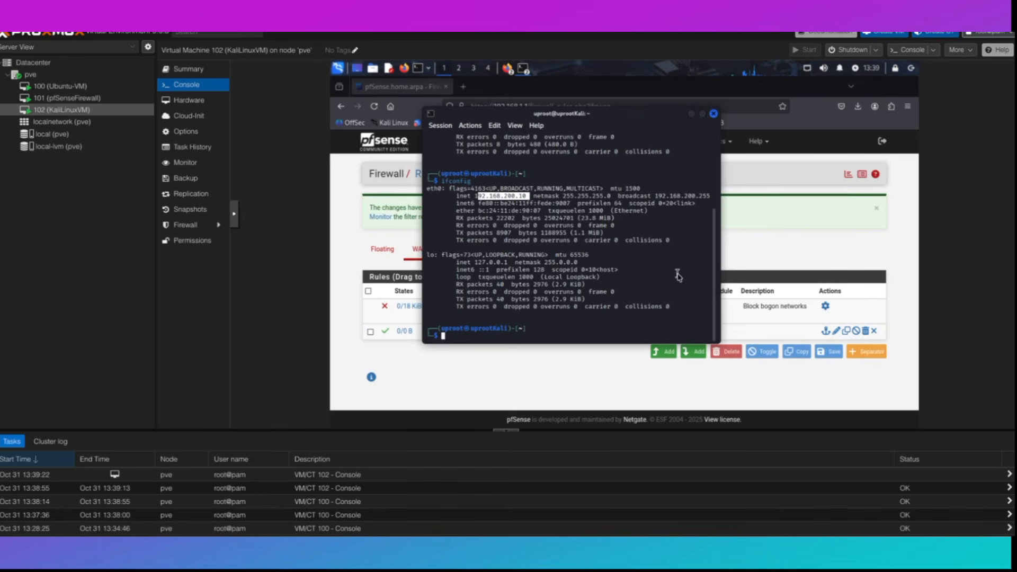
pyautogui.click(678, 276)
# - Ping google.com and Ubuntu at 192.168.100.10 from Kali; the Ubuntu ping loses all packets
pyautogui.write('ping google.com')
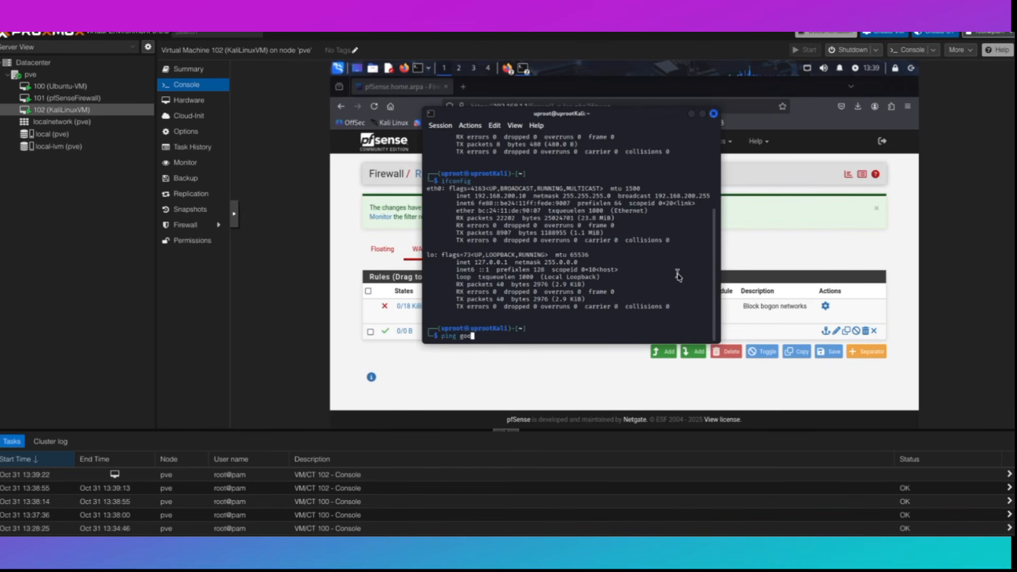
pyautogui.press('Return')
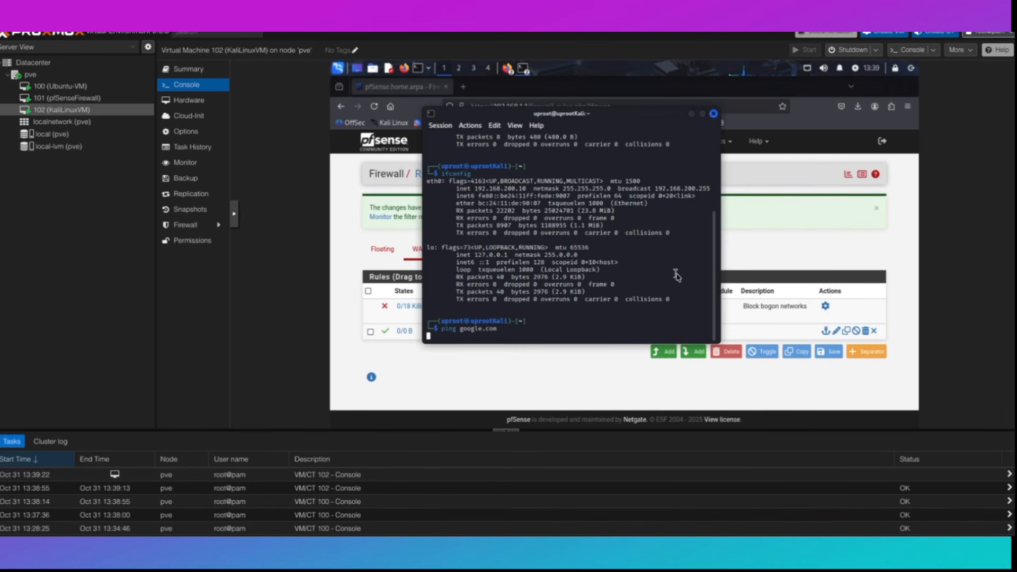
pyautogui.hotkey('ctrl', 'c')
pyautogui.write('ping 192.168.1001.')
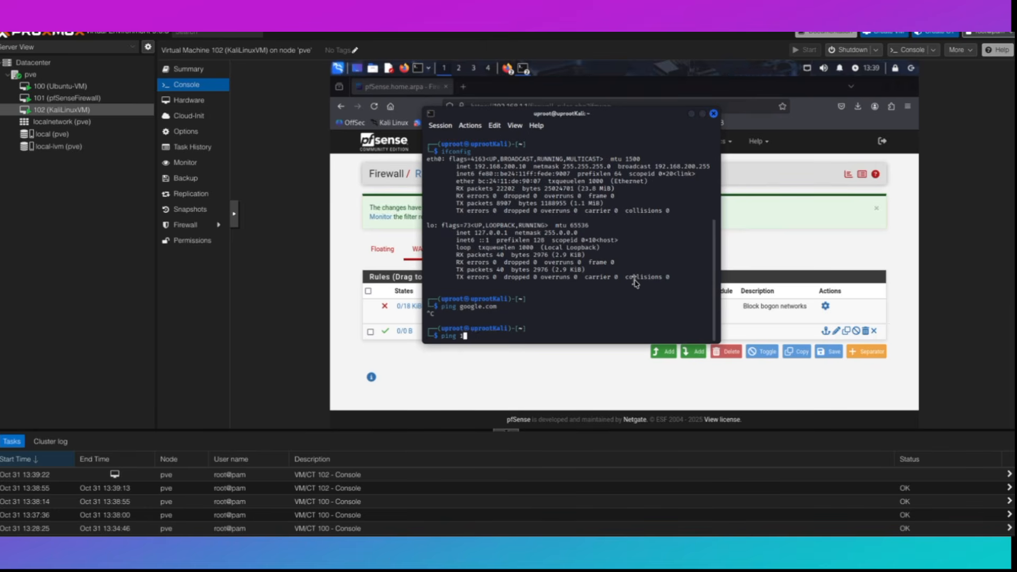
pyautogui.press('Return')
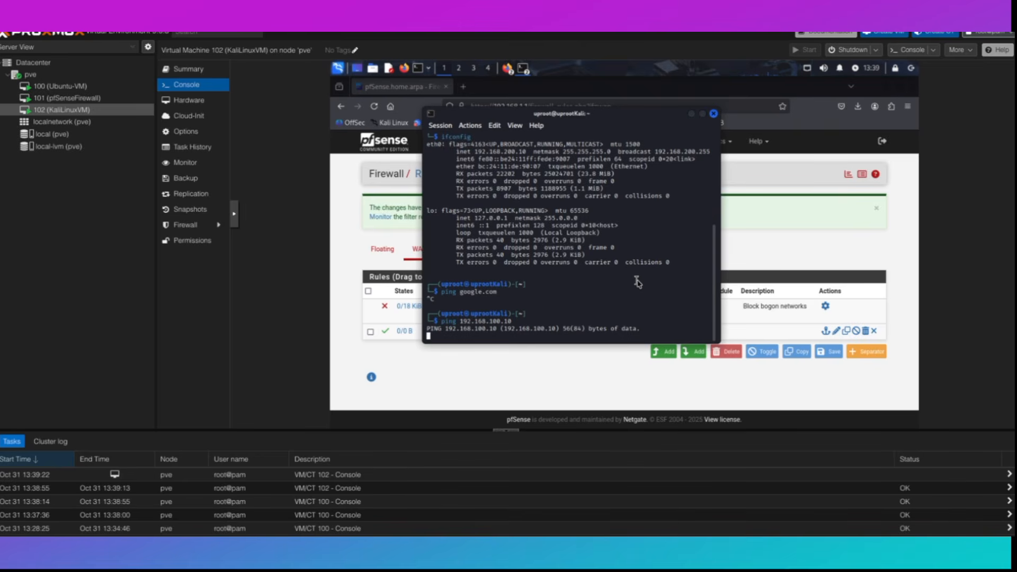
pyautogui.click(61, 86)
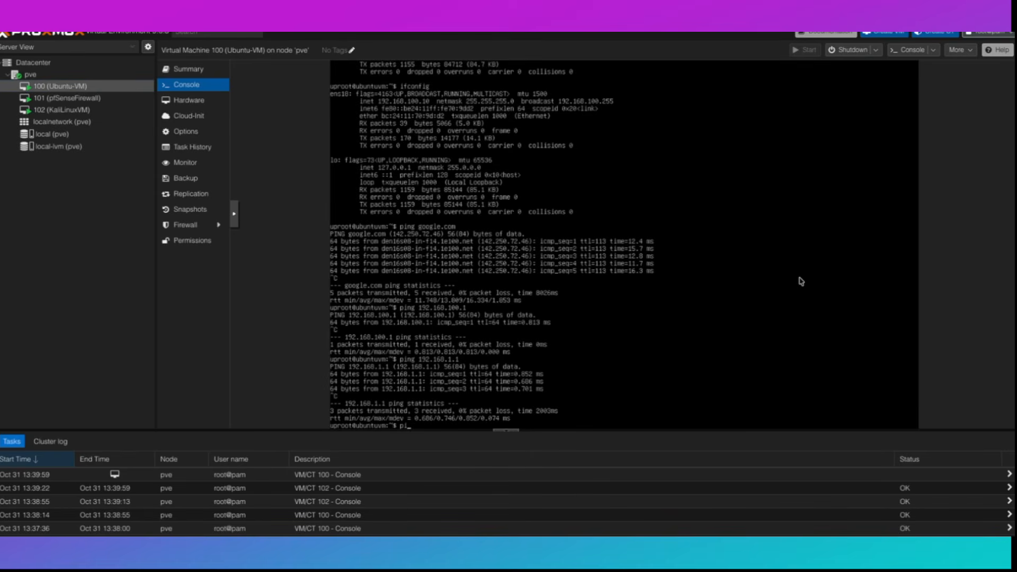
# - Ping Kali at 192.168.200.10 from Ubuntu, getting replies with 0% loss
pyautogui.write('2.168.200.10')
pyautogui.press('Return')
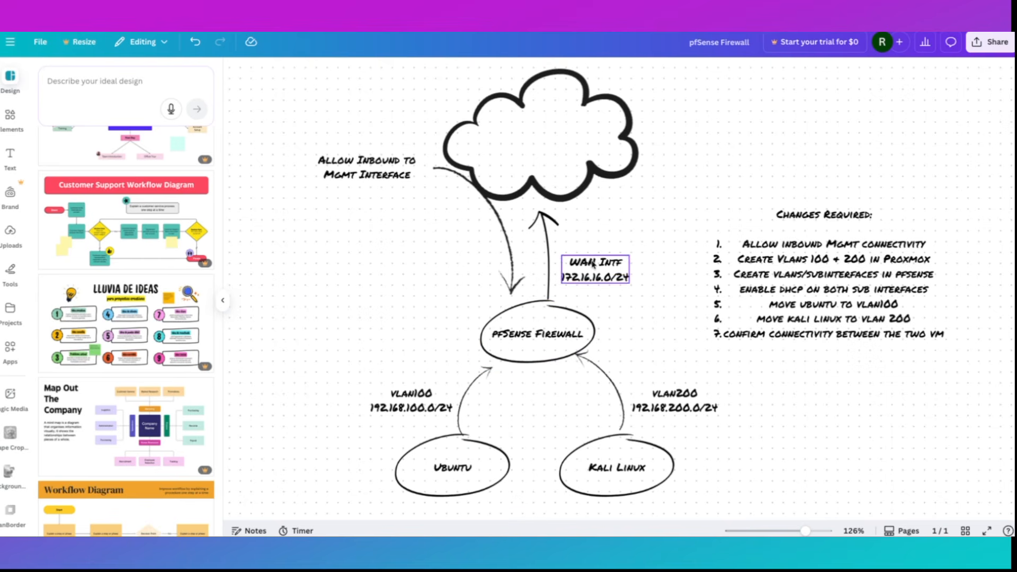
# - Add '(vmbr0)' to the WAN label so it reads 'WAN Intf (vmbr0)'
pyautogui.click(592, 263)
pyautogui.write('(vmbr')
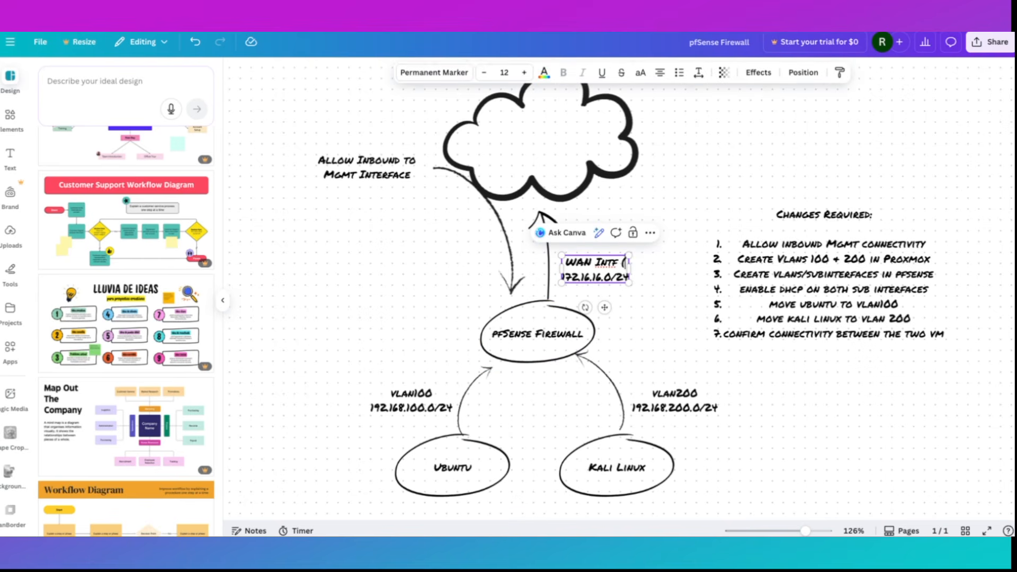
pyautogui.write('0)')
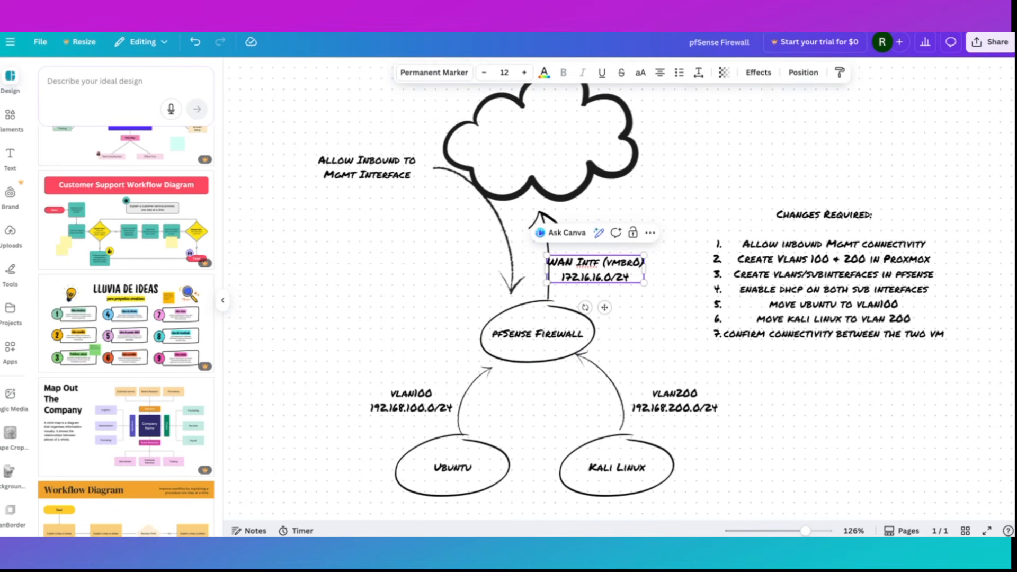
pyautogui.click(501, 368)
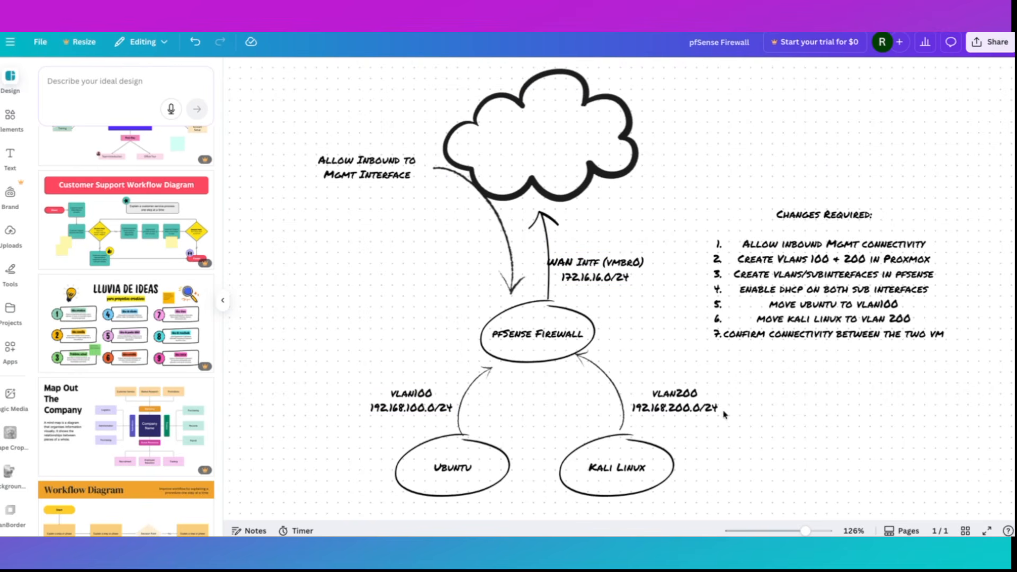